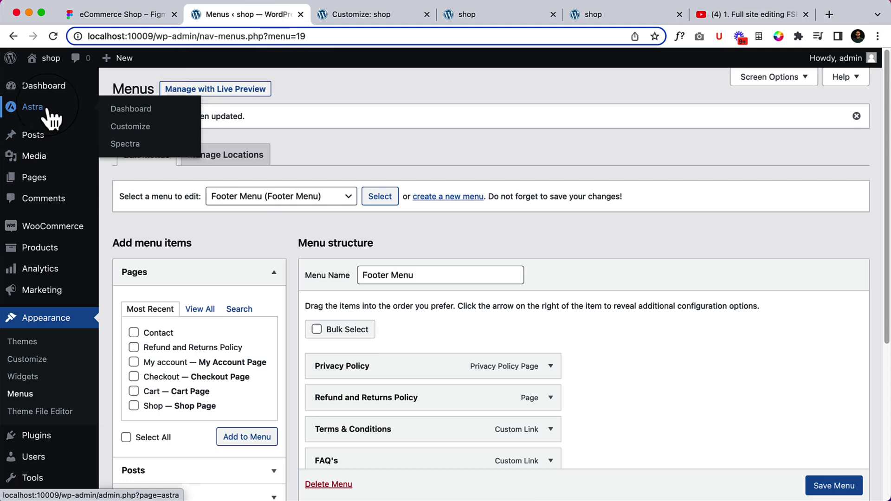
Install the free Spectra plugin from the Astra theme's Spectra page.
{"action": "left_click", "coordinate": [124, 145]}
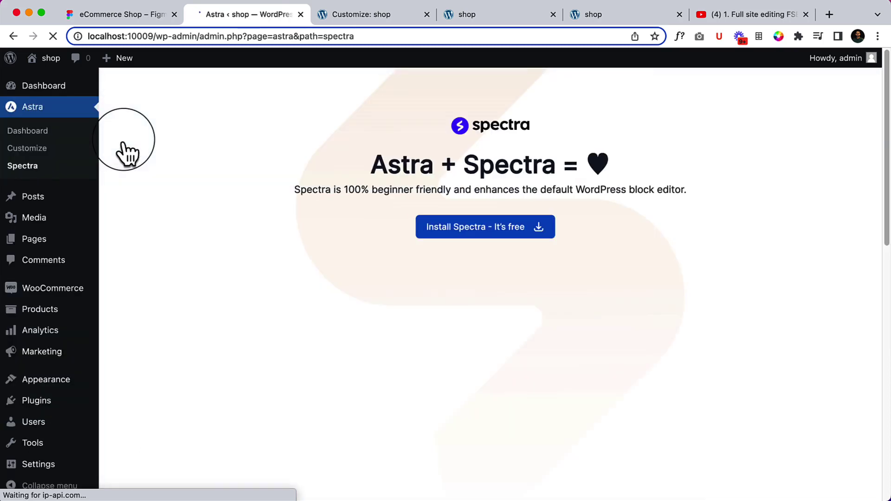
{"action": "left_click", "coordinate": [487, 233]}
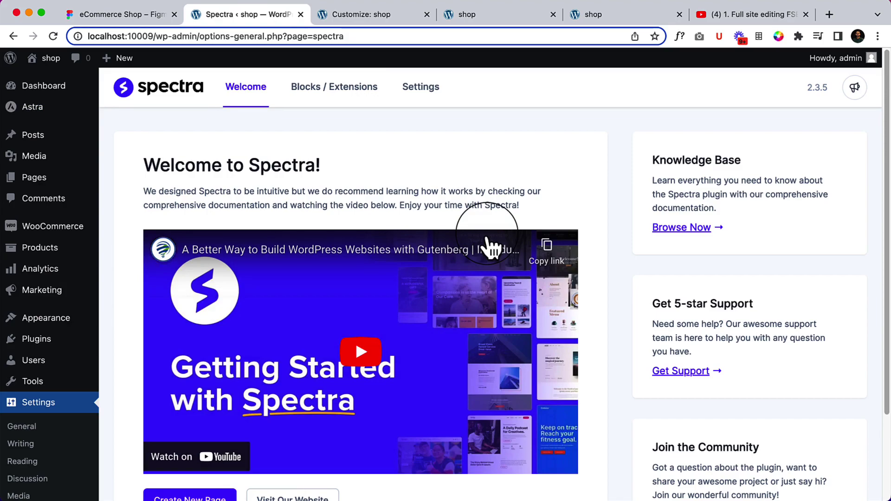
{"action": "scroll", "coordinate": [486, 244], "scroll_direction": "down", "scroll_amount": 3}
{"action": "scroll", "coordinate": [456, 190], "scroll_direction": "up", "scroll_amount": 3}
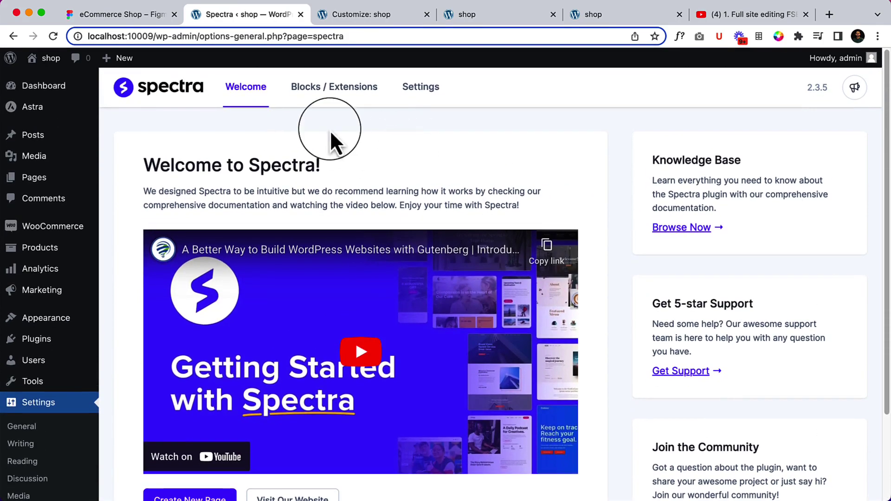
Review Spectra's available blocks and extensions and its editor options.
{"action": "left_click", "coordinate": [335, 98]}
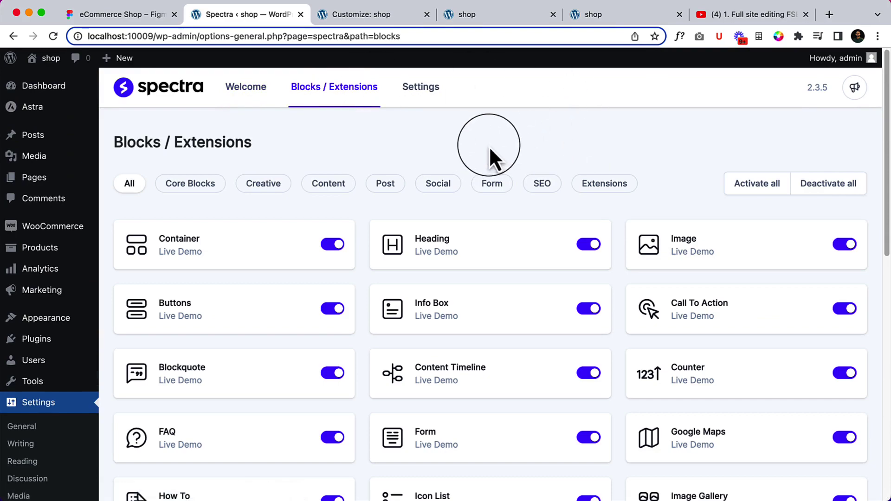
{"action": "scroll", "coordinate": [489, 146], "scroll_direction": "down", "scroll_amount": 10}
{"action": "scroll", "coordinate": [489, 147], "scroll_direction": "down", "scroll_amount": 2}
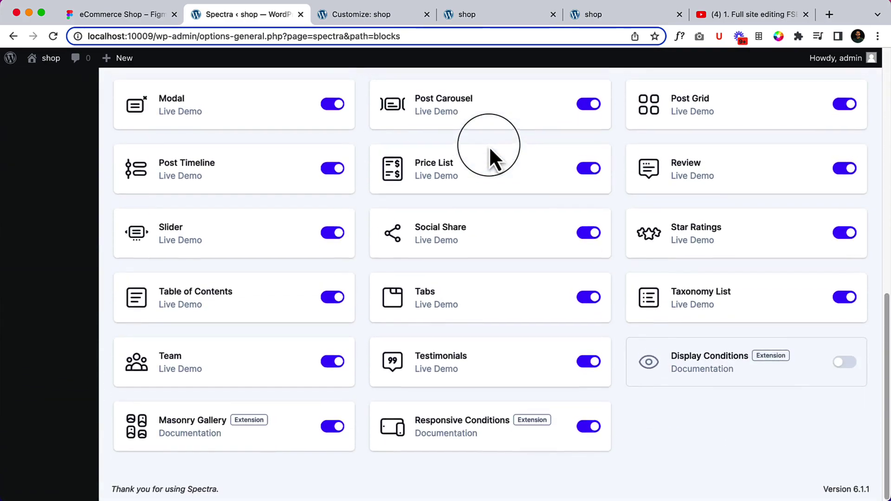
{"action": "scroll", "coordinate": [489, 146], "scroll_direction": "up", "scroll_amount": 12}
{"action": "left_click", "coordinate": [423, 95]}
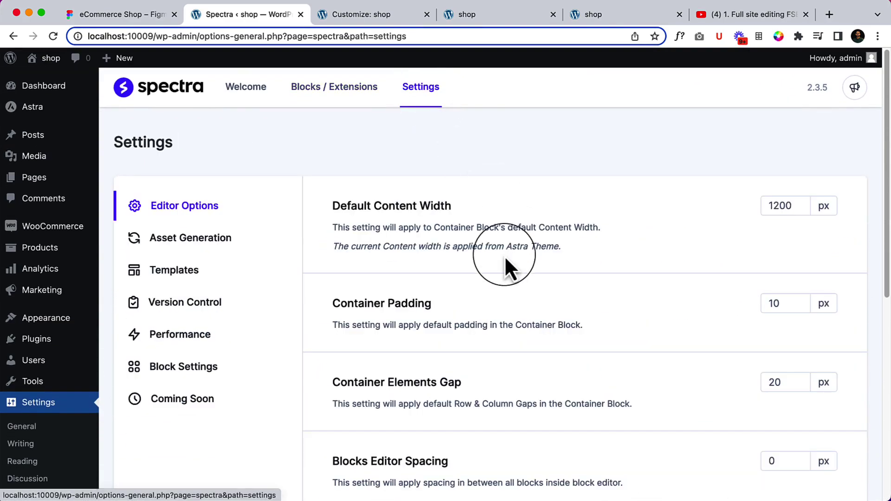
{"action": "scroll", "coordinate": [505, 255], "scroll_direction": "down", "scroll_amount": 1}
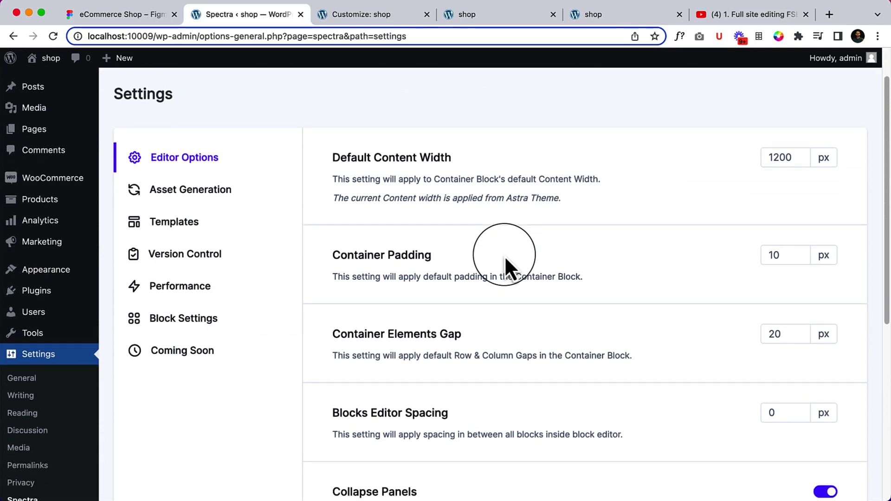
{"action": "scroll", "coordinate": [505, 256], "scroll_direction": "up", "scroll_amount": 1}
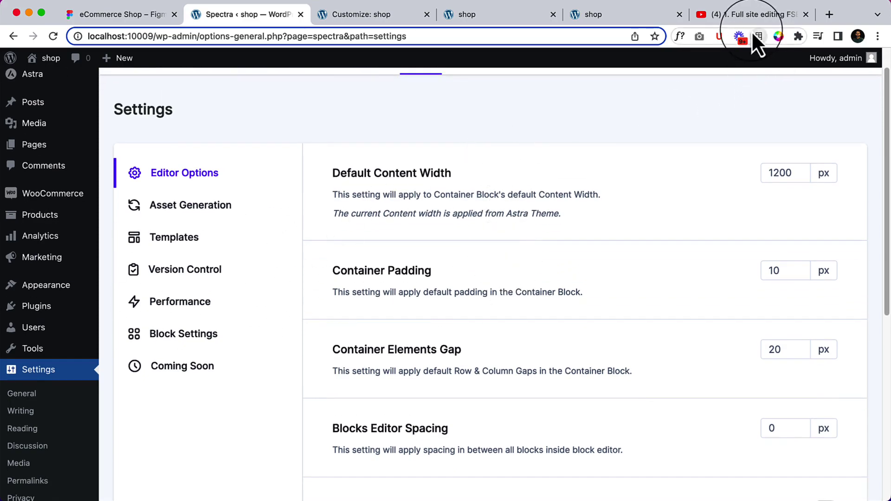
Switch to YouTube, open the channel of the full site editing tutorial's author and close the mini player.
{"action": "left_click", "coordinate": [752, 16]}
{"action": "scroll", "coordinate": [179, 424], "scroll_direction": "down", "scroll_amount": 3}
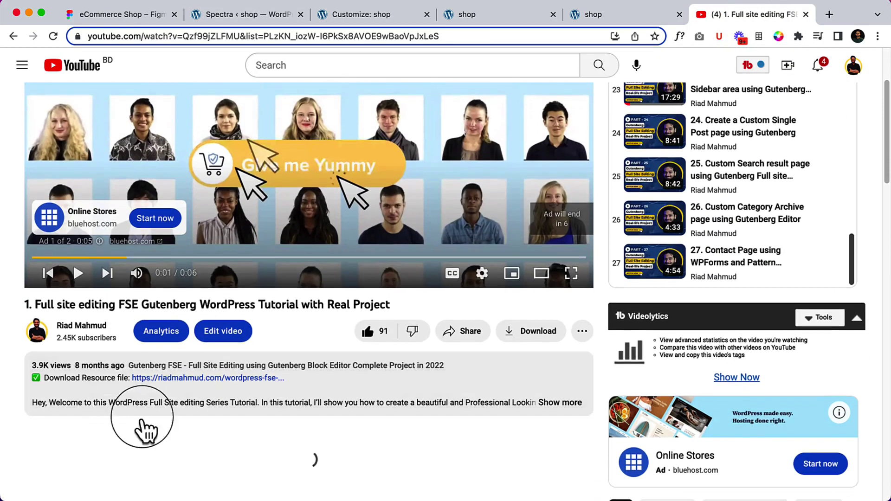
{"action": "left_click", "coordinate": [93, 310]}
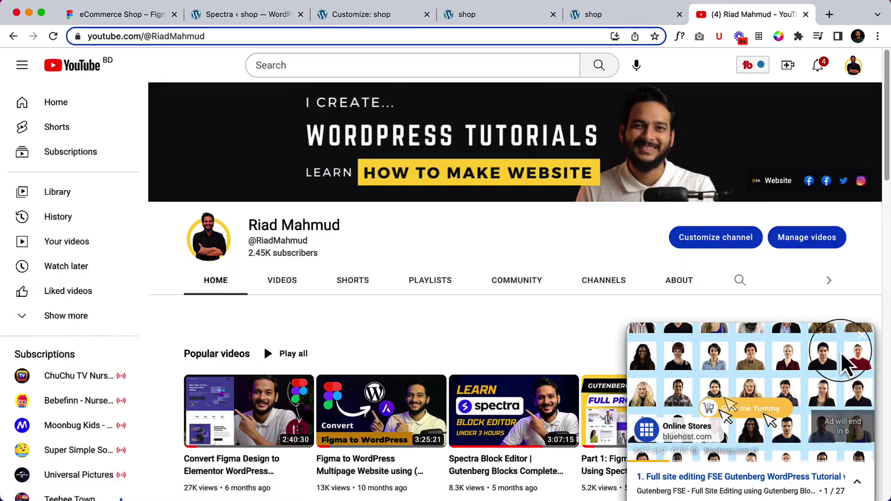
{"action": "left_click", "coordinate": [861, 336]}
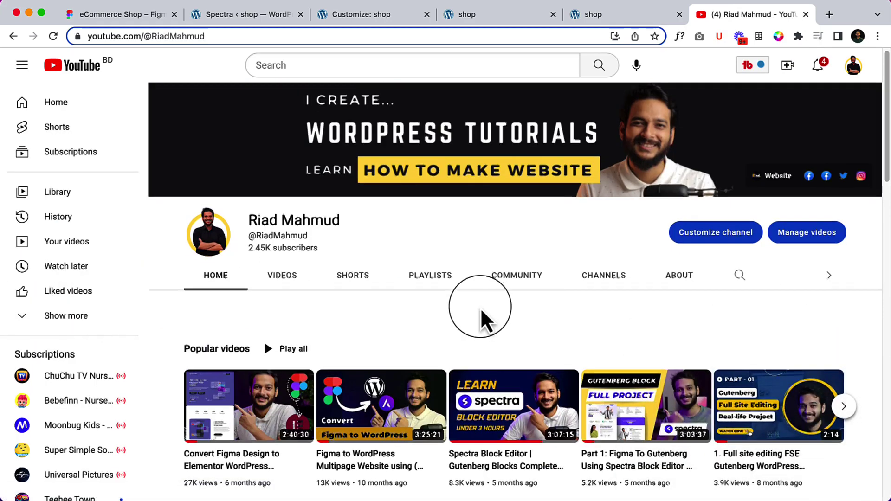
Open the popular video "Spectra Block Editor | Gutenberg Blocks Complete Tutorial For Beginners in 2022" and pause it.
{"action": "scroll", "coordinate": [481, 307], "scroll_direction": "down", "scroll_amount": 3}
{"action": "mouse_move", "coordinate": [472, 381]}
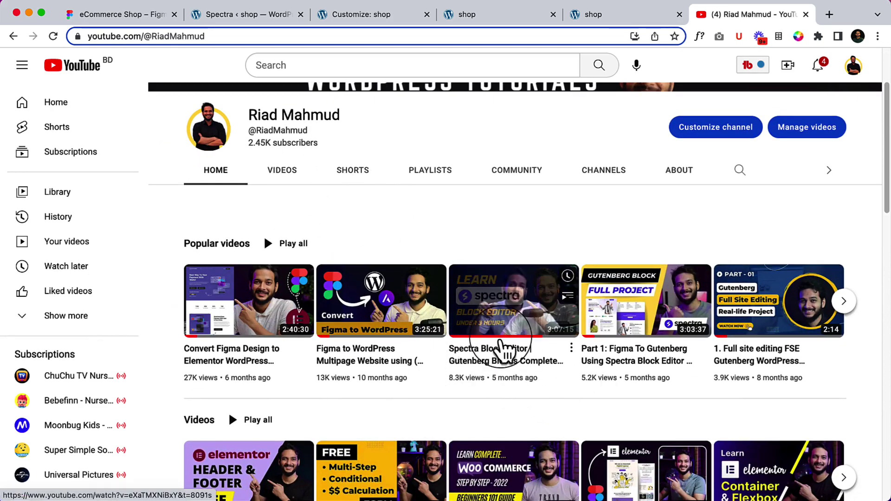
{"action": "left_click", "coordinate": [503, 357]}
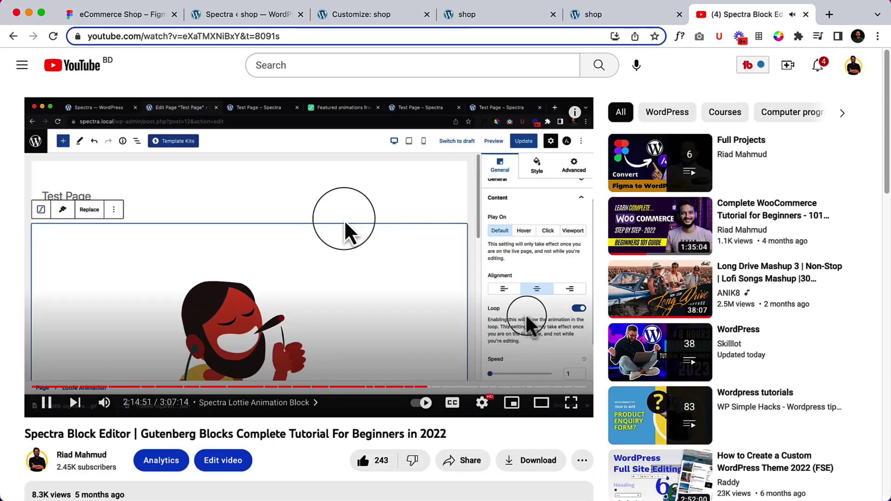
{"action": "left_click", "coordinate": [344, 219]}
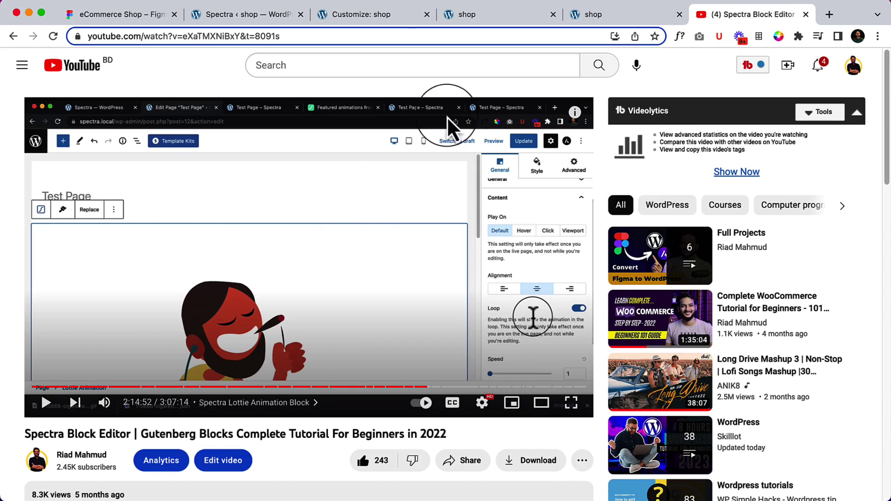
{"action": "left_click", "coordinate": [267, 16]}
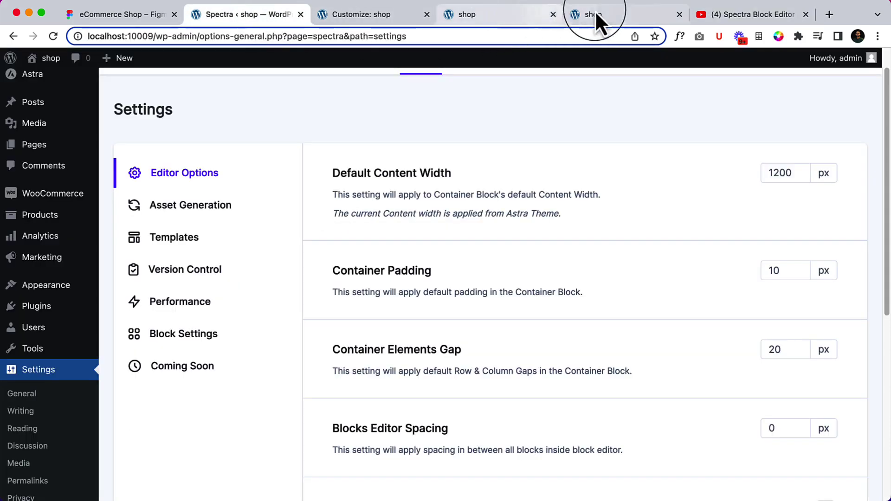
{"action": "left_click", "coordinate": [701, 13]}
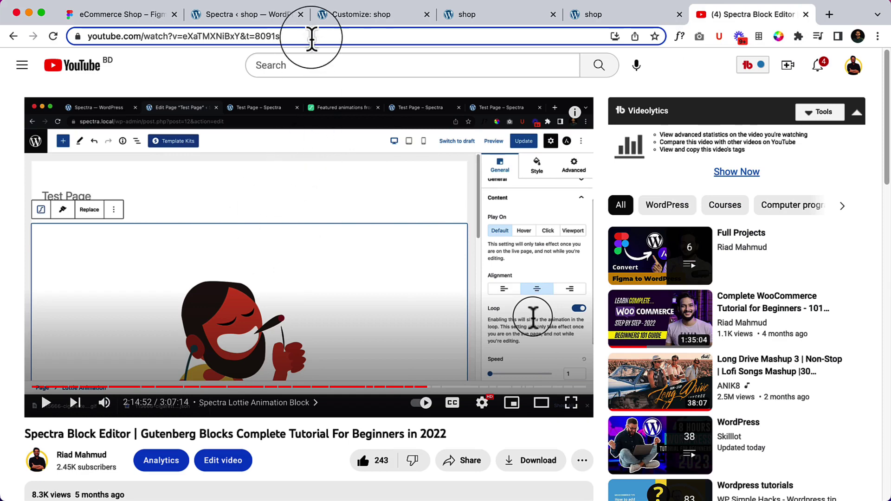
Set Spectra's Blocks Editor Spacing to 20 px and look over the remaining editor options.
{"action": "left_click", "coordinate": [280, 16]}
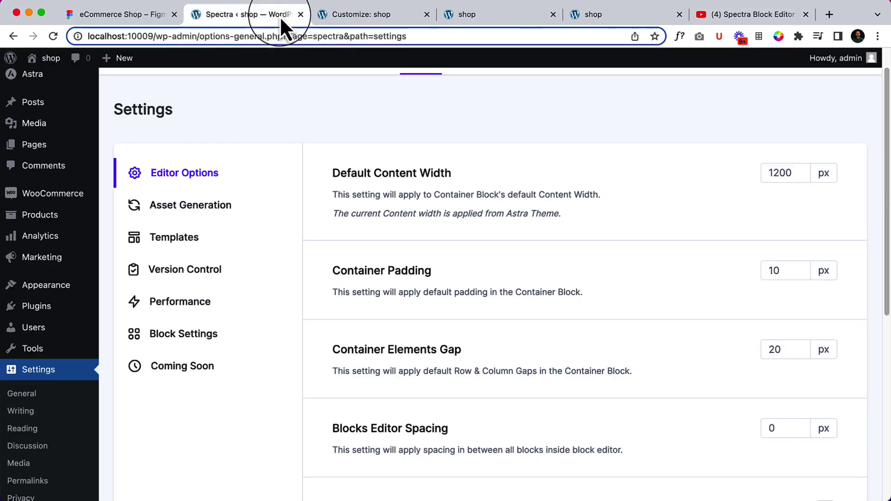
{"action": "scroll", "coordinate": [494, 204], "scroll_direction": "down", "scroll_amount": 5}
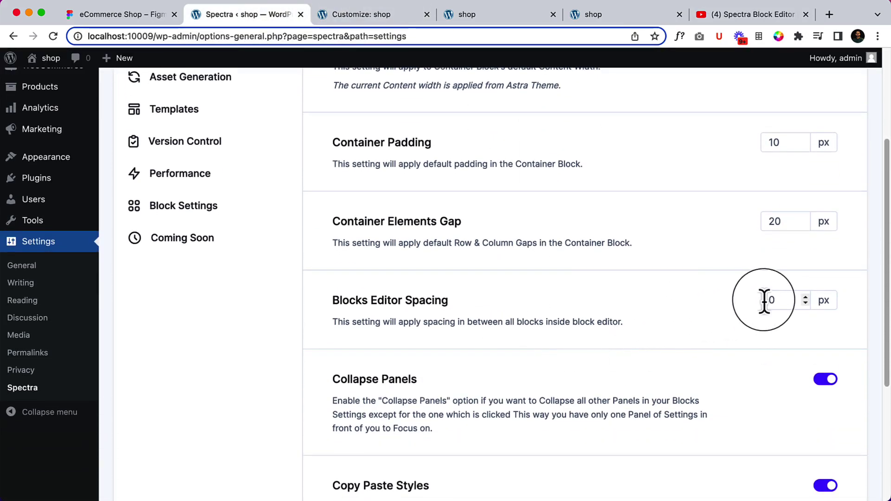
{"action": "type", "text": "1"}
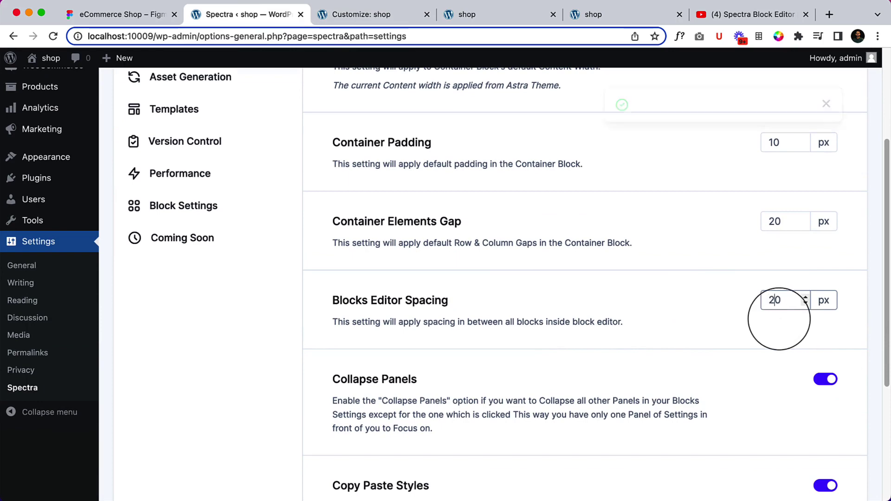
{"action": "scroll", "coordinate": [623, 369], "scroll_direction": "down", "scroll_amount": 8}
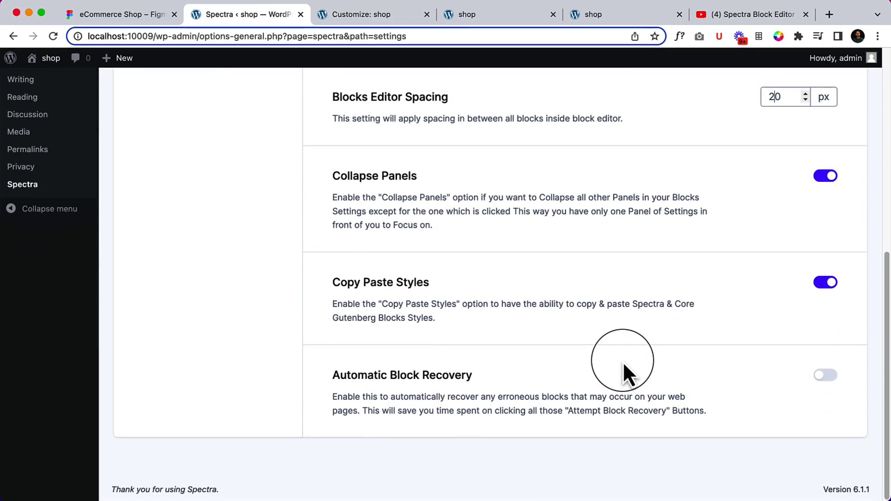
{"action": "scroll", "coordinate": [623, 361], "scroll_direction": "up", "scroll_amount": 10}
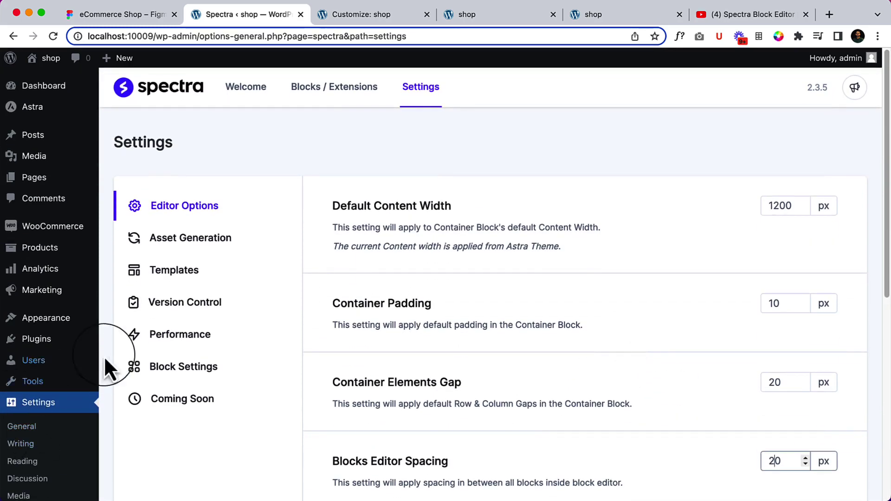
Look at the theme customizer, the shop's front page and the list of WordPress pages.
{"action": "mouse_move", "coordinate": [76, 281]}
{"action": "left_click", "coordinate": [329, 18]}
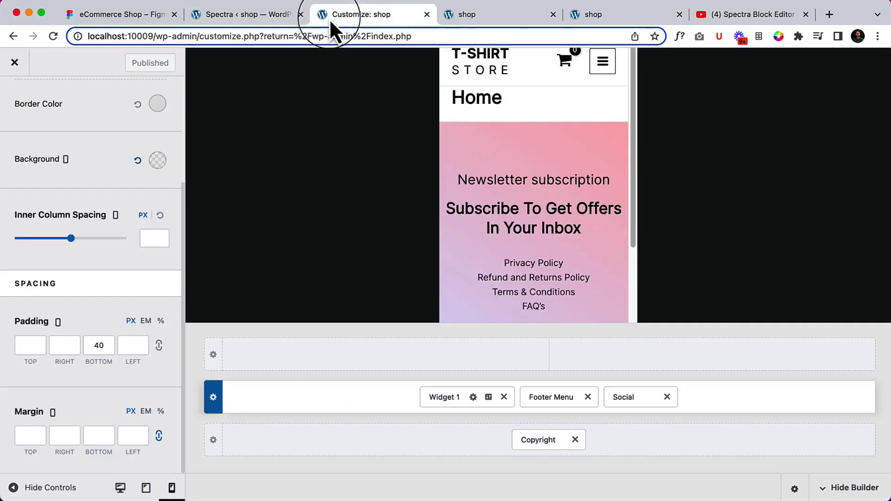
{"action": "left_click", "coordinate": [490, 19]}
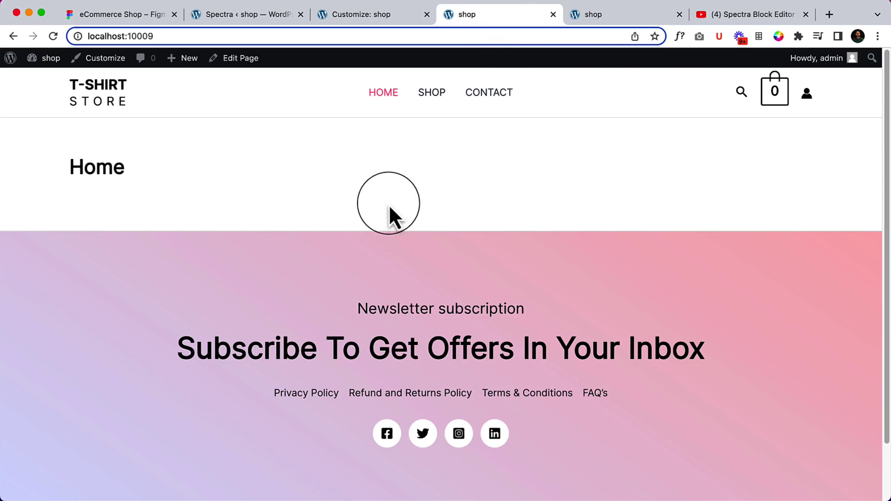
{"action": "left_click", "coordinate": [257, 15]}
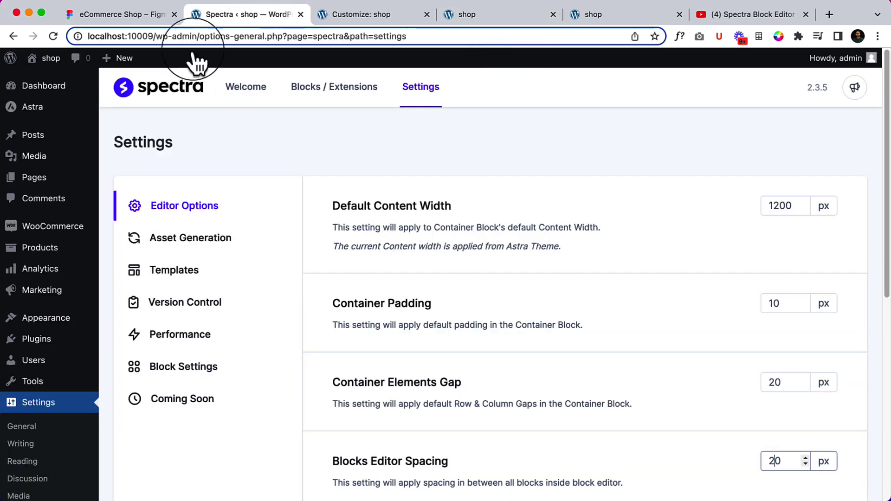
{"action": "left_click", "coordinate": [62, 186]}
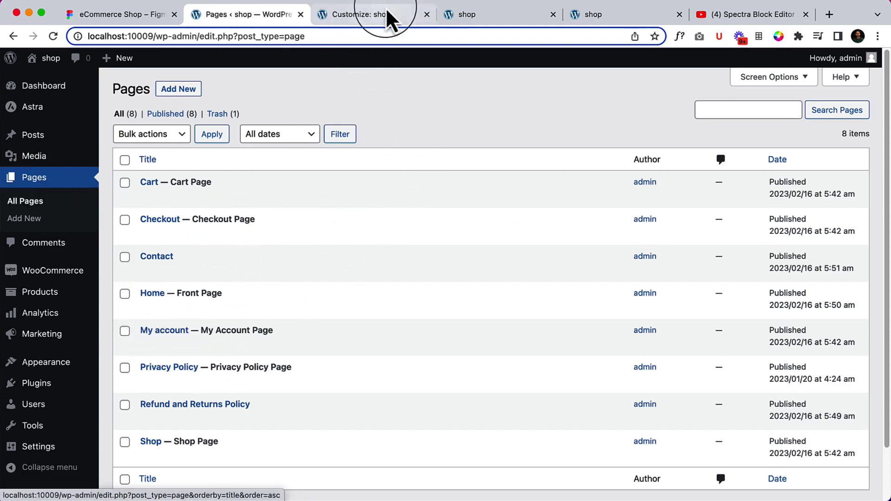
Open the shop's Home page for editing in a new tab beside the Pages tab and close the Customize tab.
{"action": "left_click", "coordinate": [460, 14]}
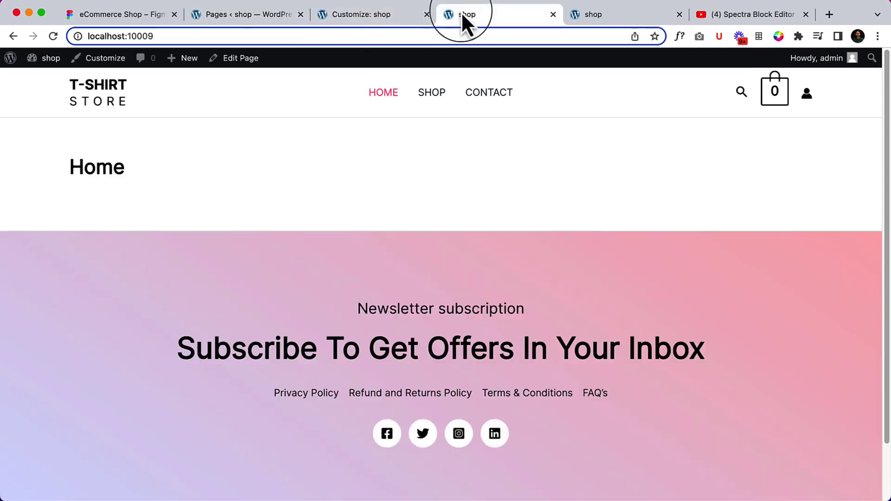
{"action": "right_click", "coordinate": [241, 65]}
{"action": "left_click", "coordinate": [263, 67]}
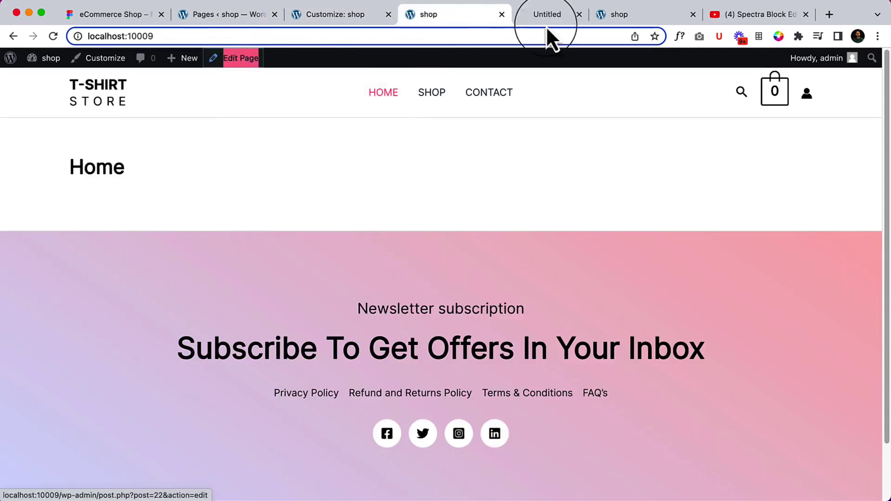
{"action": "left_click_drag", "start_coordinate": [574, 13], "coordinate": [397, 15]}
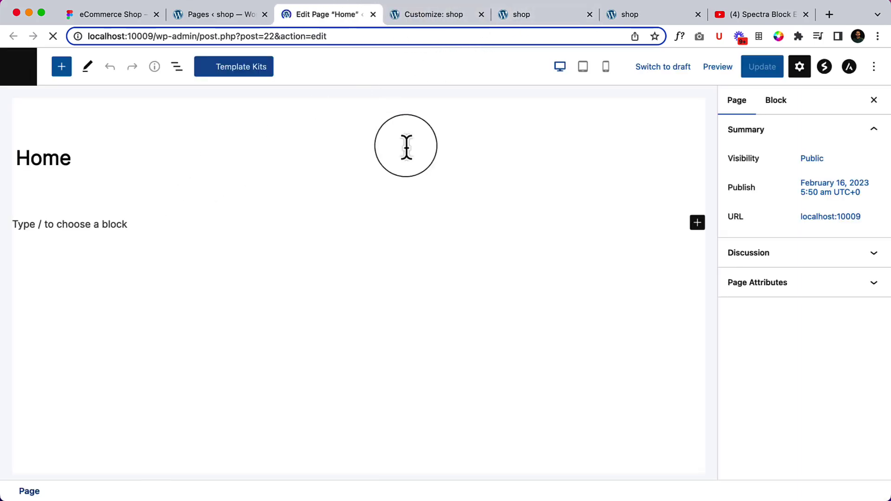
{"action": "left_click", "coordinate": [482, 15]}
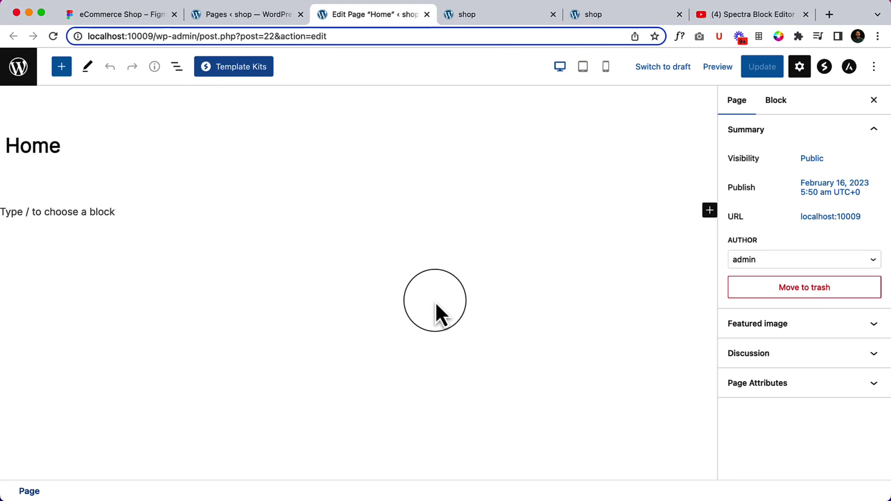
Hide the Home page's title and update the page.
{"action": "left_click", "coordinate": [180, 145]}
{"action": "left_click", "coordinate": [13, 116]}
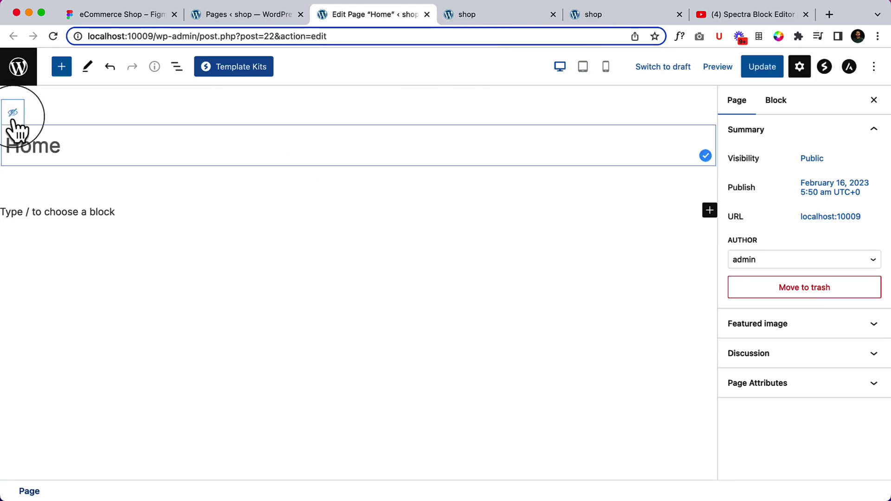
{"action": "left_click", "coordinate": [751, 69]}
Reload the shop's front page to check how the Home page displays.
{"action": "left_click", "coordinate": [456, 18]}
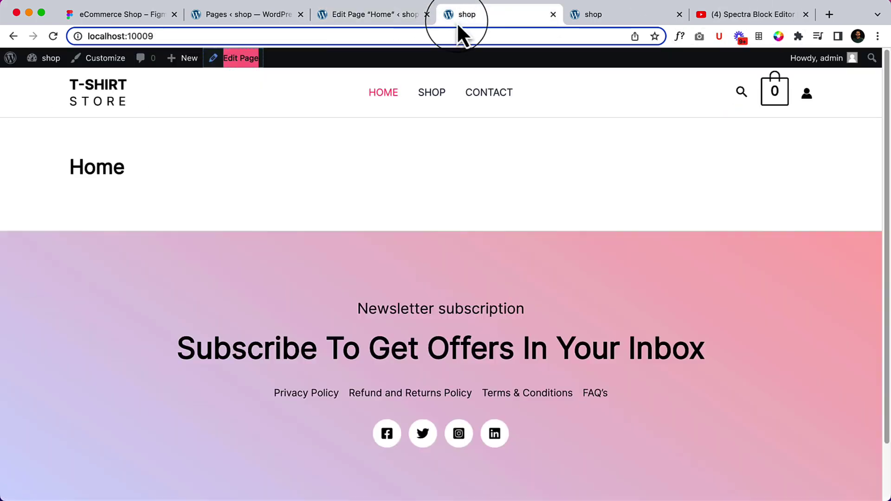
{"action": "right_click", "coordinate": [402, 143]}
{"action": "left_click", "coordinate": [424, 179]}
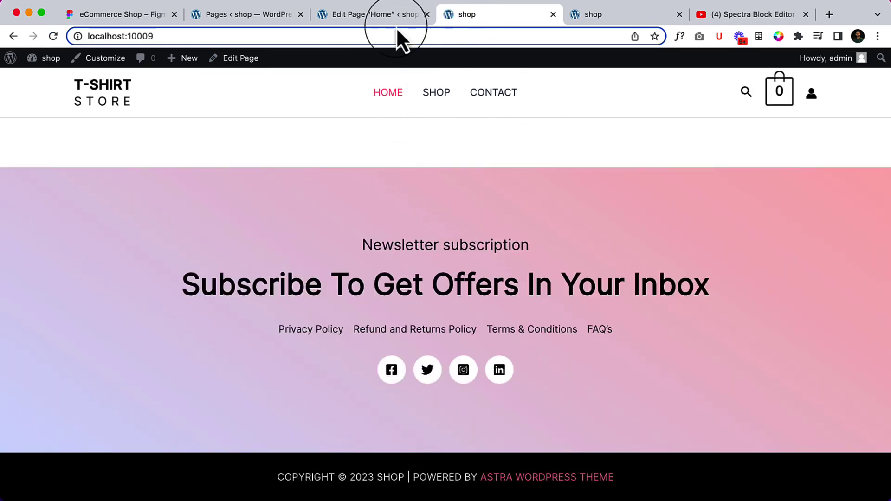
Check the hero section in the Figma design and insert a Container block in the Home page's empty paragraph.
{"action": "left_click", "coordinate": [153, 18]}
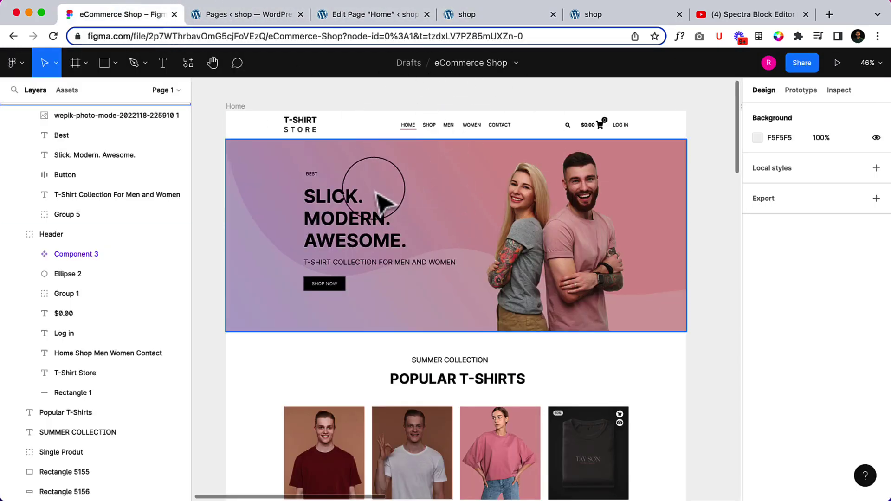
{"action": "left_click", "coordinate": [366, 17]}
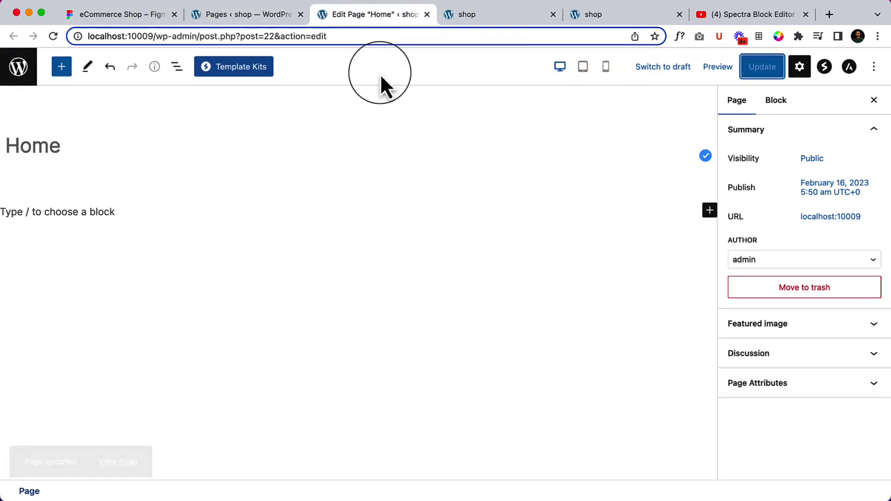
{"action": "left_click", "coordinate": [75, 216]}
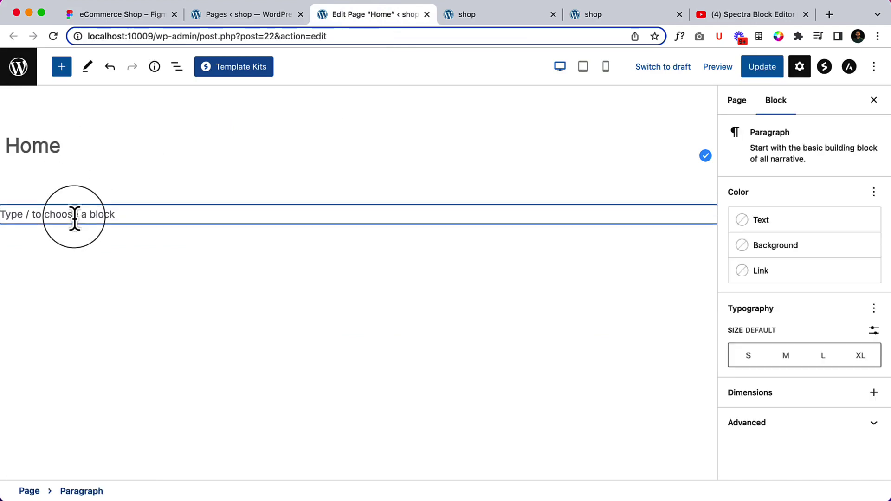
{"action": "type", "text": "/"}
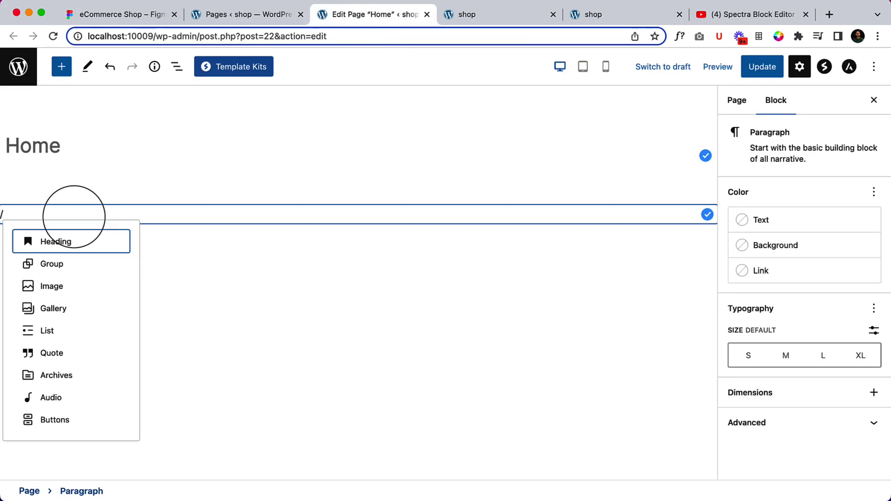
{"action": "type", "text": "contain"}
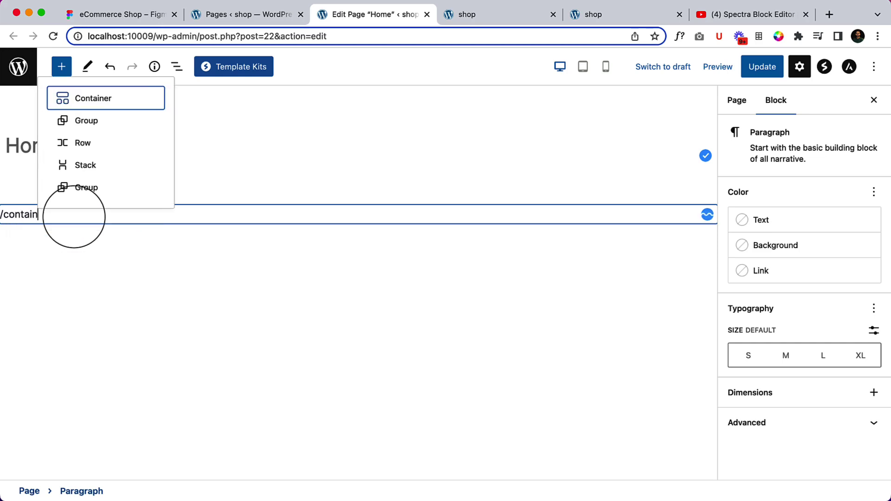
{"action": "key", "text": "Return"}
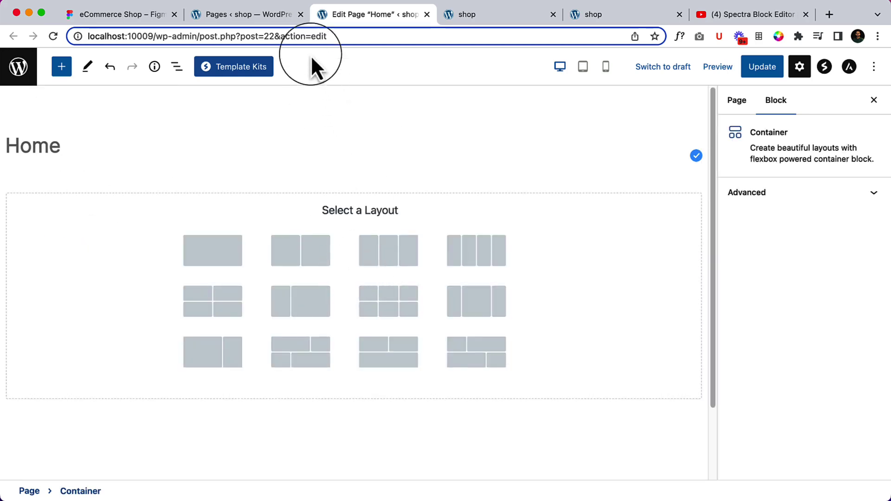
Compare with the Figma hero section and give the new container the layout with two equal columns.
{"action": "left_click", "coordinate": [125, 16]}
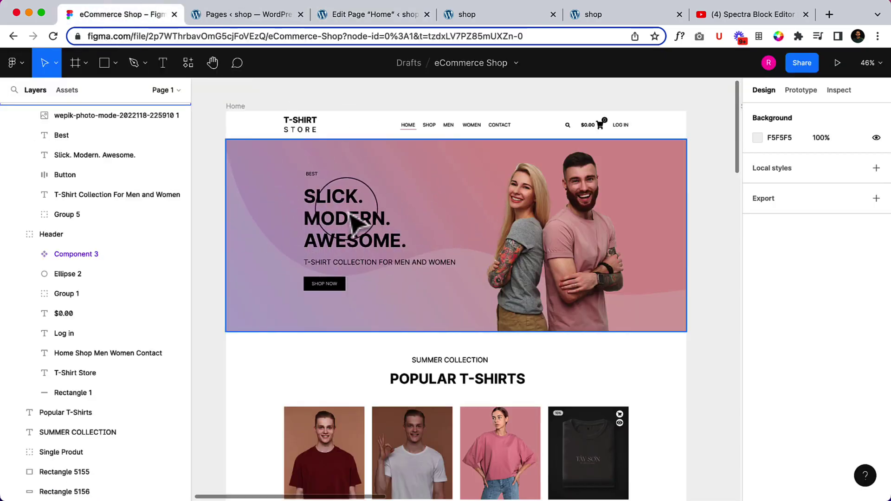
{"action": "scroll", "coordinate": [355, 225], "scroll_direction": "up", "scroll_amount": 3}
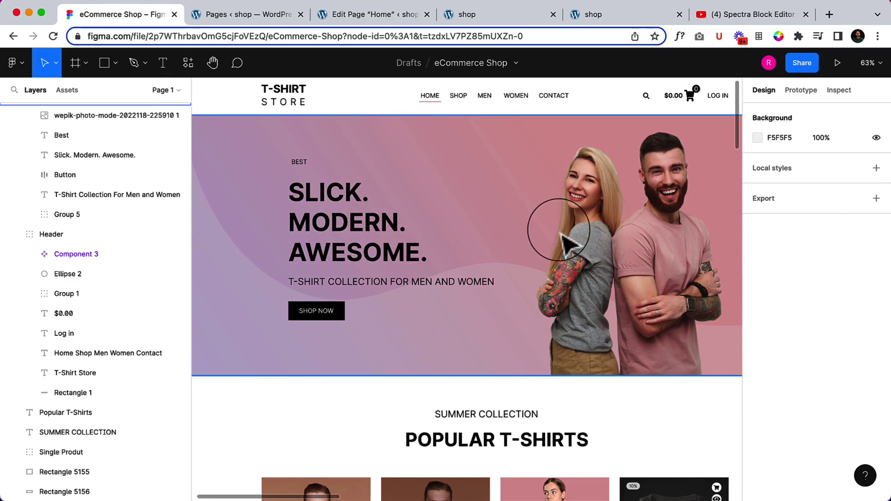
{"action": "left_click_drag", "start_coordinate": [559, 231], "coordinate": [554, 228]}
{"action": "key", "text": "ctrl+z"}
{"action": "scroll", "coordinate": [598, 223], "scroll_direction": "right", "scroll_amount": 3}
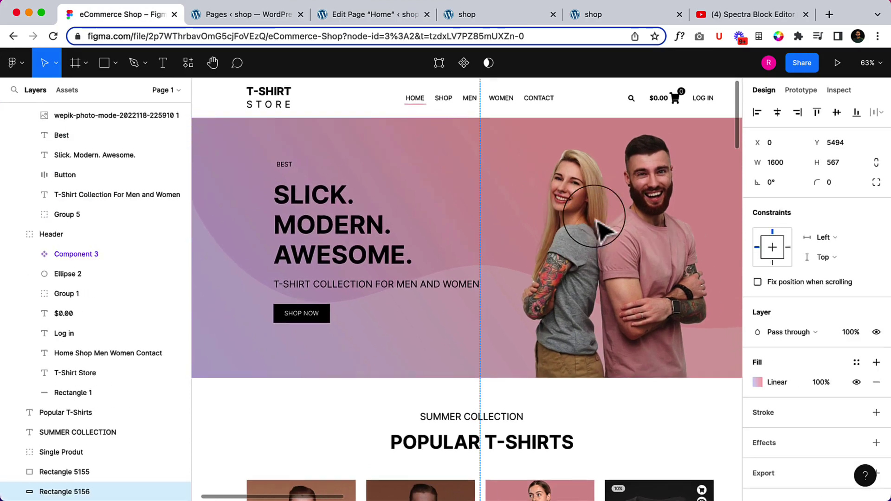
{"action": "left_click", "coordinate": [353, 13]}
{"action": "left_click", "coordinate": [317, 253]}
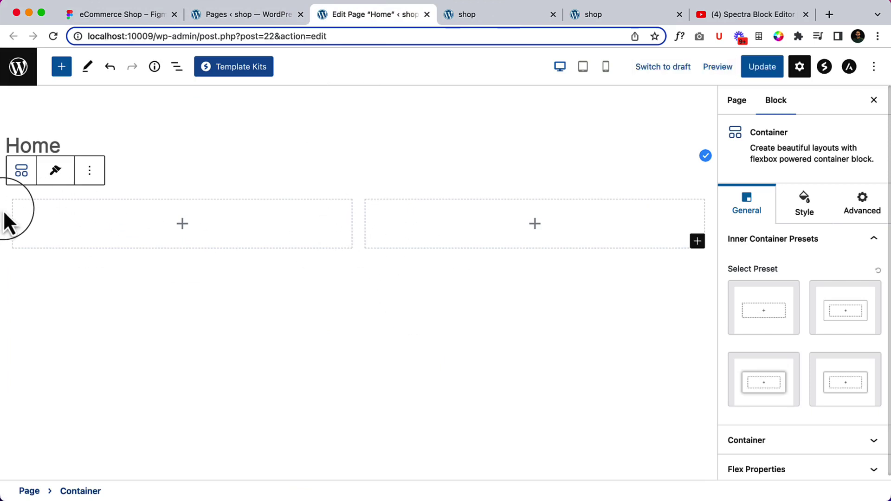
Examine how the outer container and its two inner containers are nested and selected, using the block breadcrumb and List View.
{"action": "left_click", "coordinate": [30, 491]}
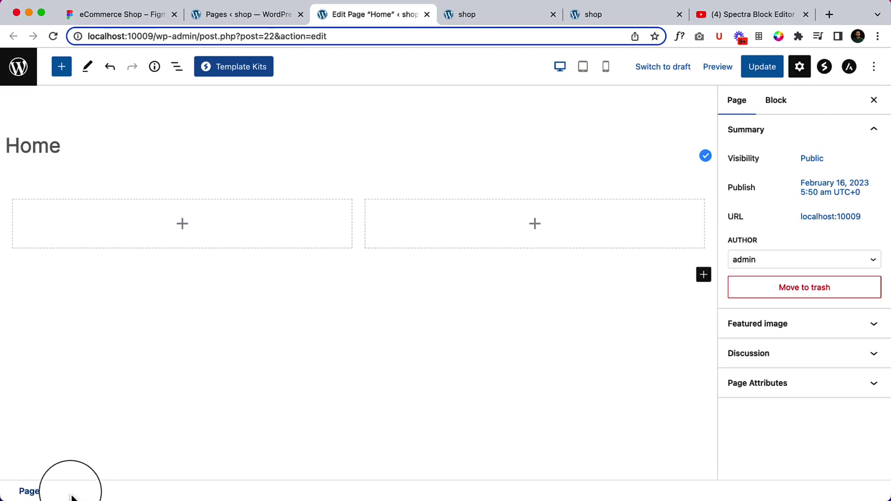
{"action": "left_click", "coordinate": [99, 228]}
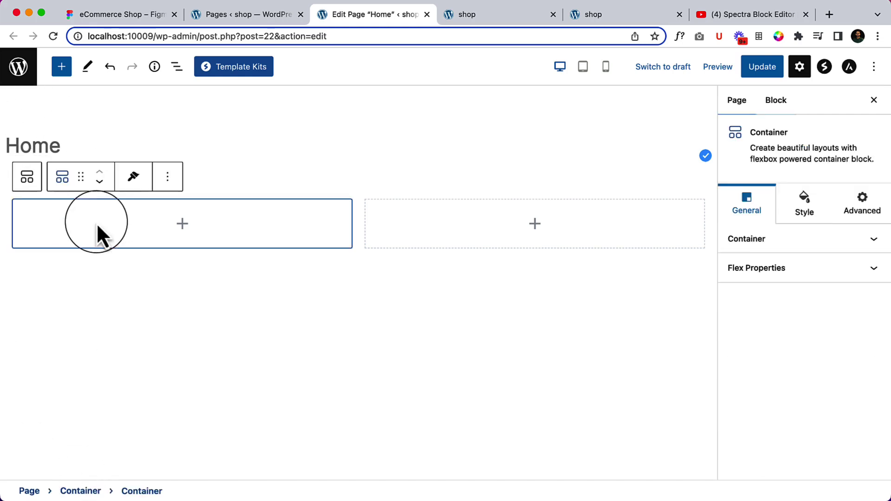
{"action": "left_click", "coordinate": [80, 492]}
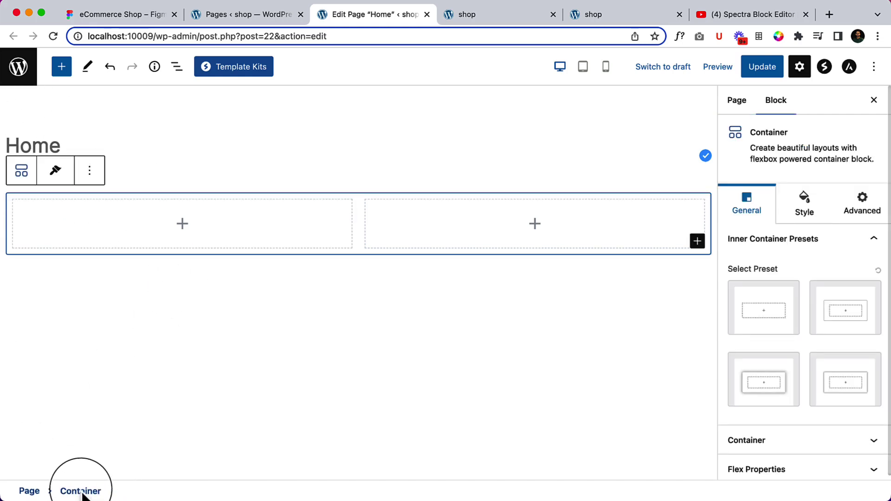
{"action": "left_click", "coordinate": [177, 68]}
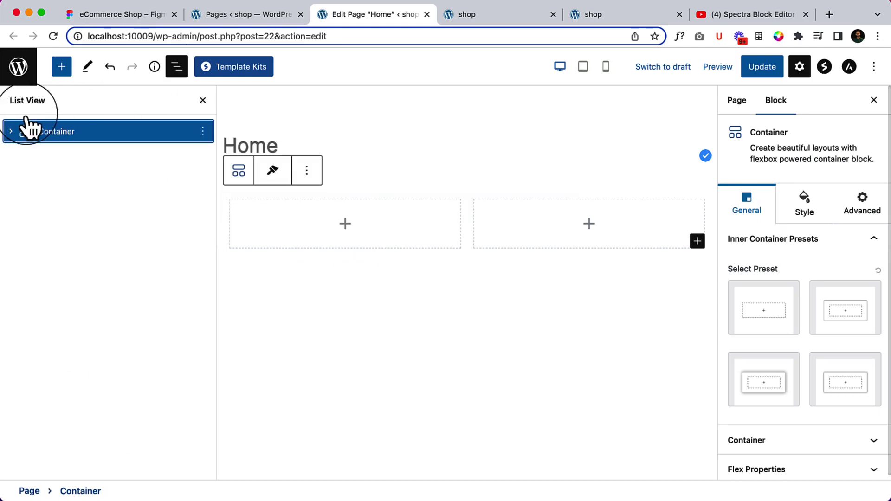
{"action": "left_click", "coordinate": [13, 131]}
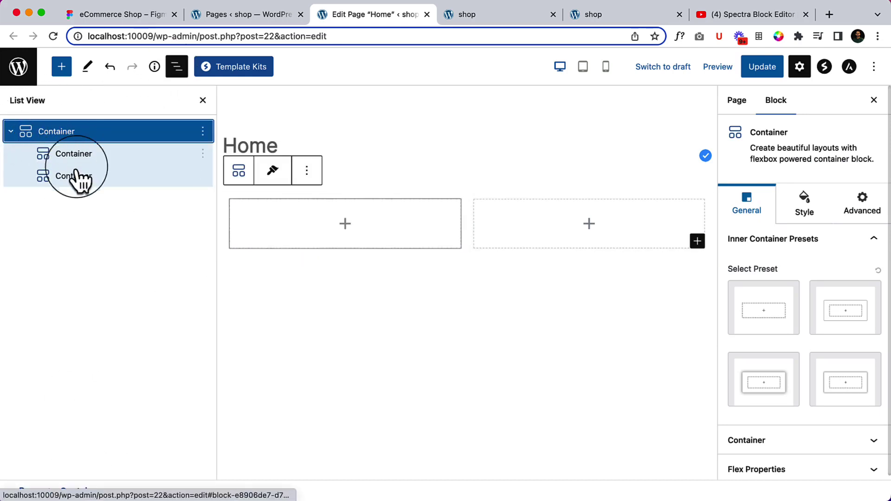
{"action": "left_click", "coordinate": [204, 101]}
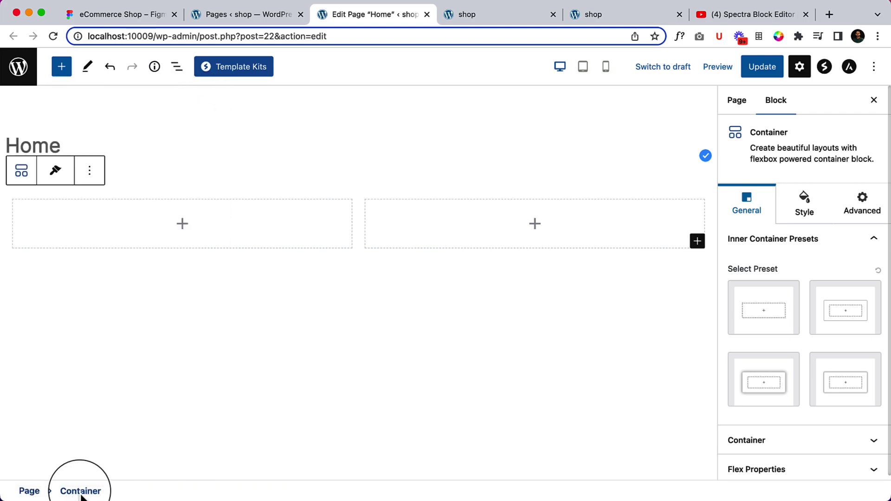
Set the outer container's minimum height to 560 px.
{"action": "scroll", "coordinate": [817, 371], "scroll_direction": "down", "scroll_amount": 1}
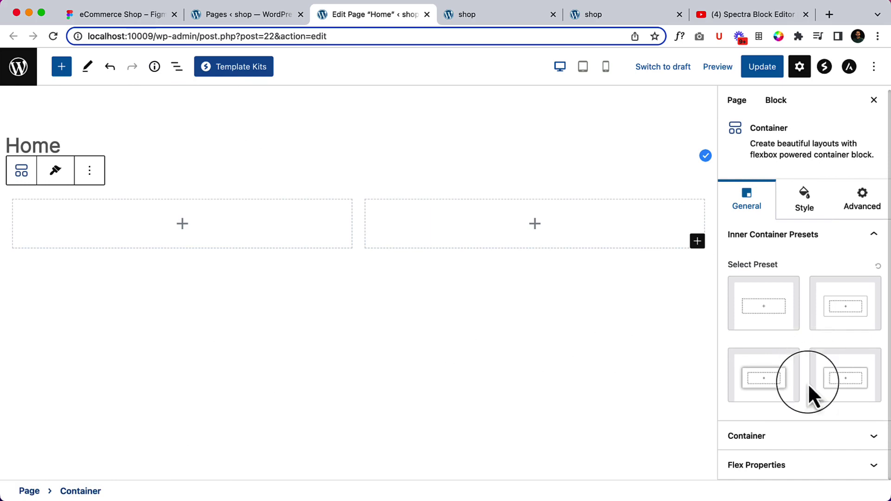
{"action": "left_click", "coordinate": [780, 436]}
{"action": "scroll", "coordinate": [780, 439], "scroll_direction": "down", "scroll_amount": 2}
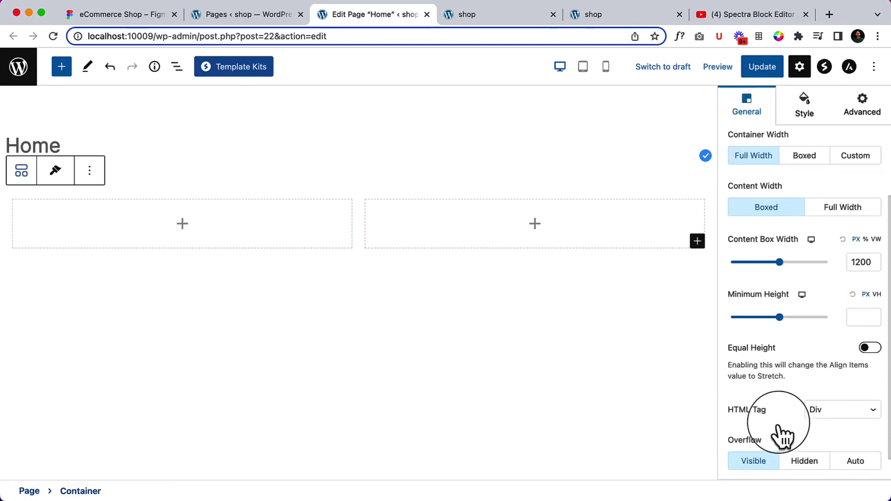
{"action": "left_click_drag", "start_coordinate": [780, 320], "coordinate": [786, 320]}
{"action": "left_click_drag", "start_coordinate": [785, 319], "coordinate": [786, 319]}
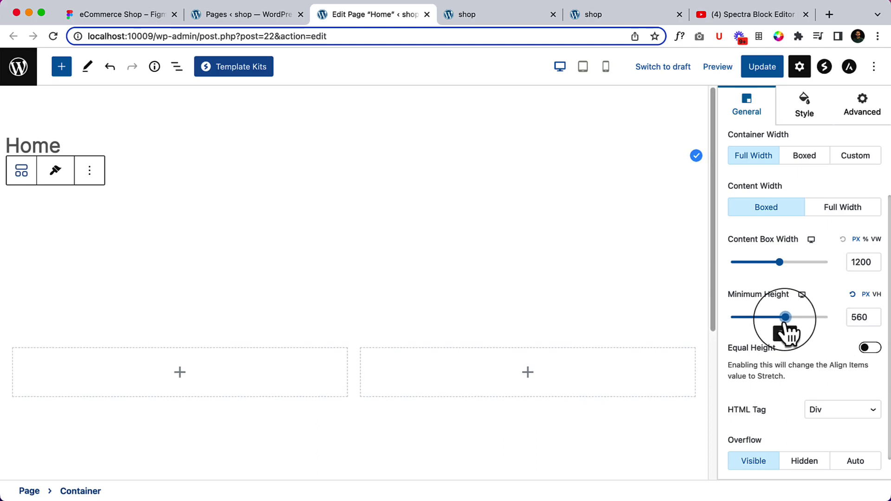
{"action": "scroll", "coordinate": [444, 308], "scroll_direction": "down", "scroll_amount": 3}
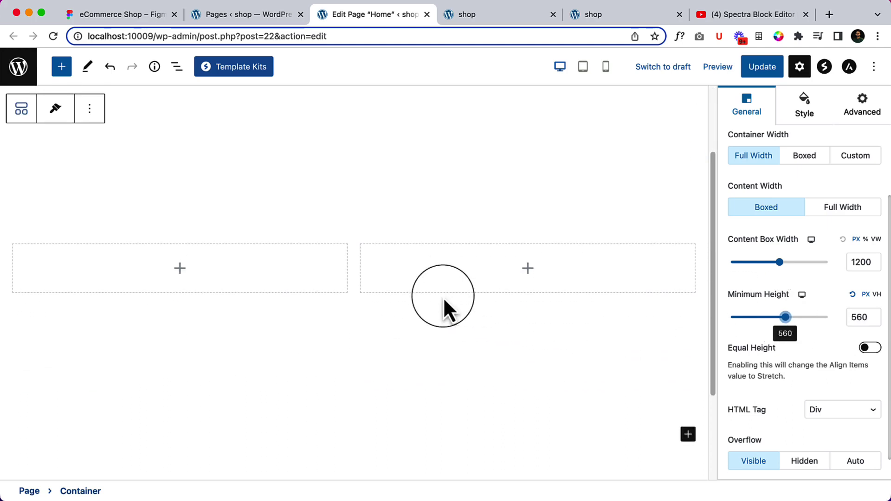
Try a gradient background on the outer container, switch the background type to Image and compare with the Figma hero.
{"action": "left_click", "coordinate": [812, 123]}
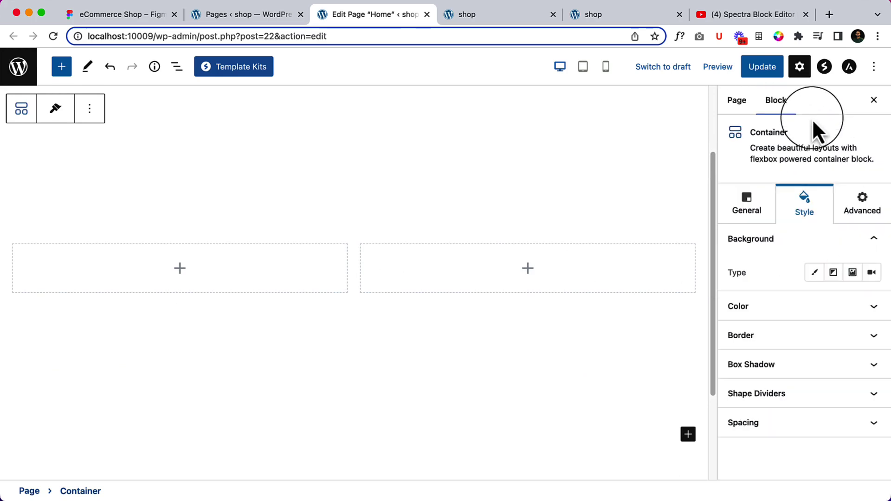
{"action": "left_click", "coordinate": [833, 274]}
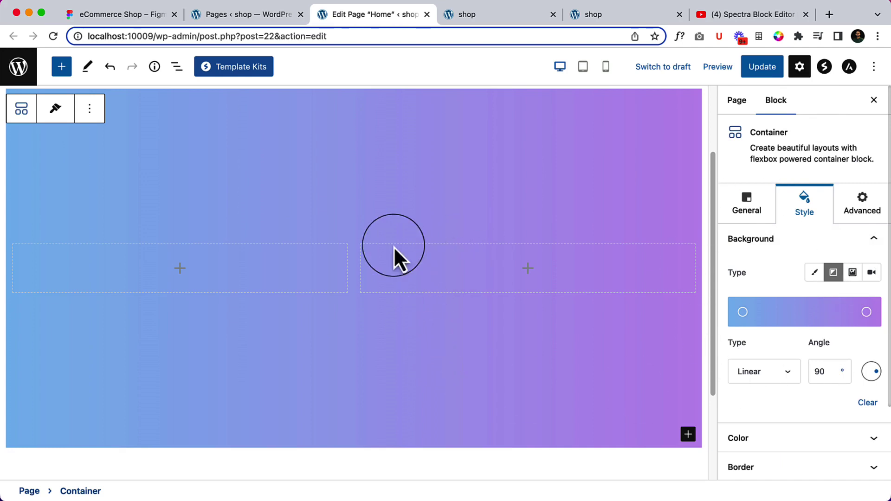
{"action": "left_click", "coordinate": [853, 274]}
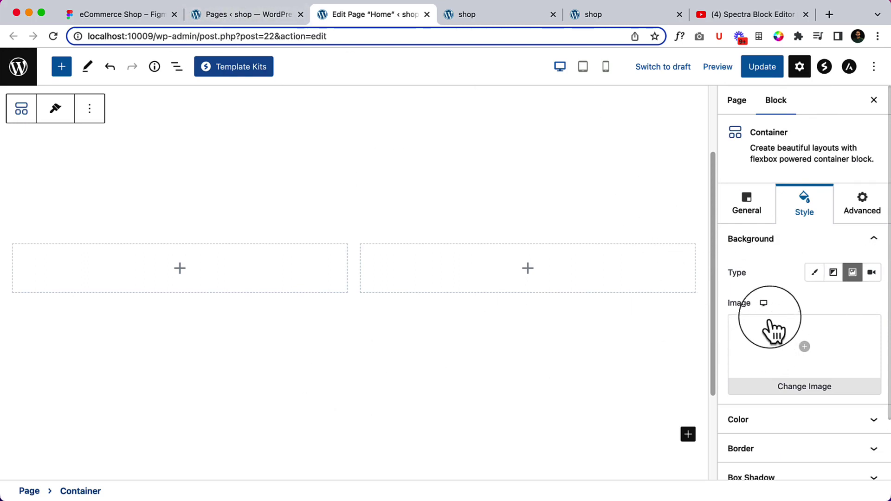
{"action": "left_click", "coordinate": [98, 14]}
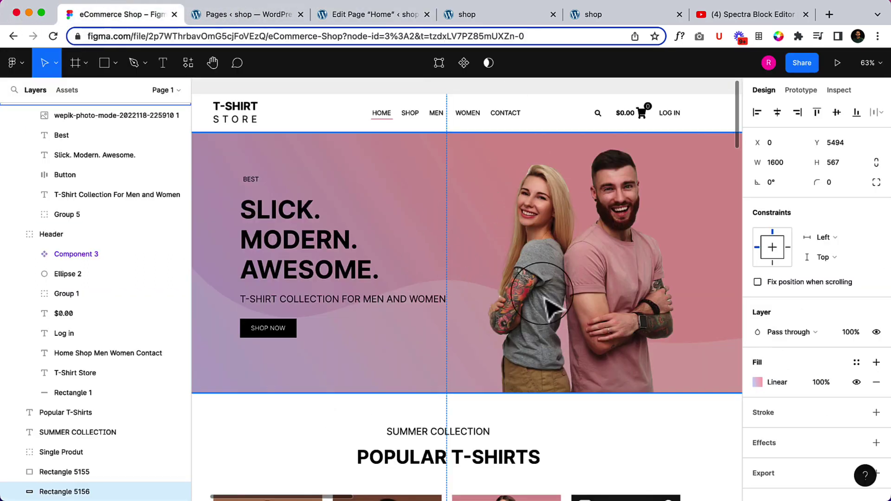
{"action": "left_click", "coordinate": [388, 14]}
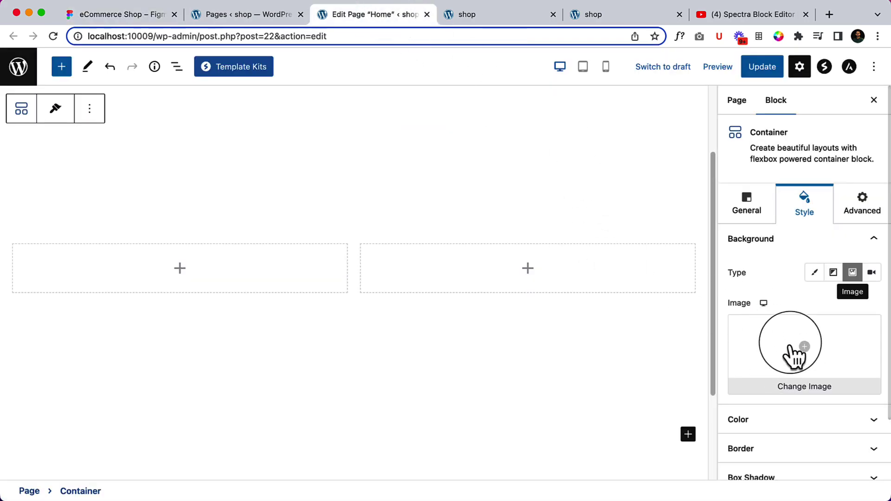
Upload all seven files, from hero-area-bg.svg to logo.png, from the eCommerce Shop Using Astra Pro folder to the media library.
{"action": "left_click", "coordinate": [790, 355]}
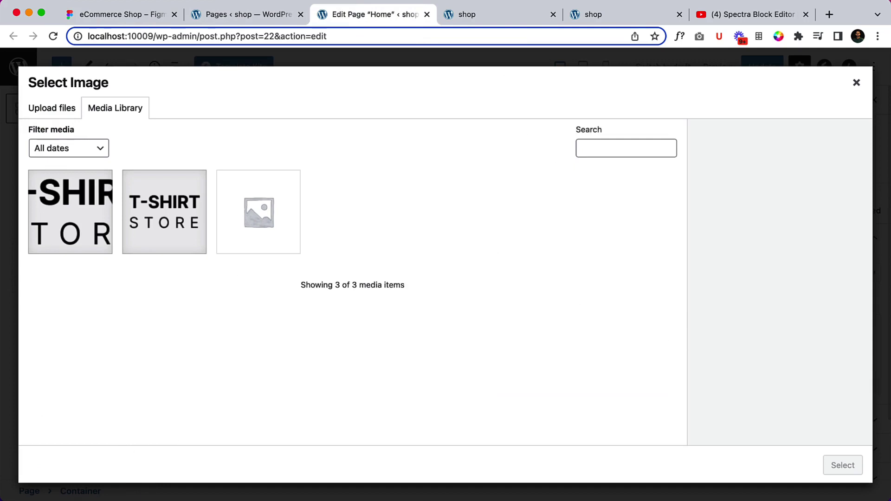
{"action": "left_click", "coordinate": [35, 495]}
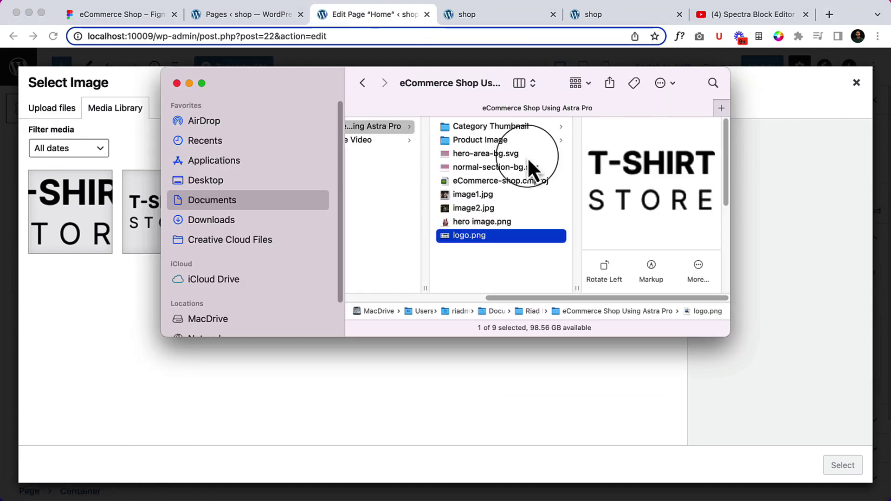
{"action": "left_click", "coordinate": [479, 257]}
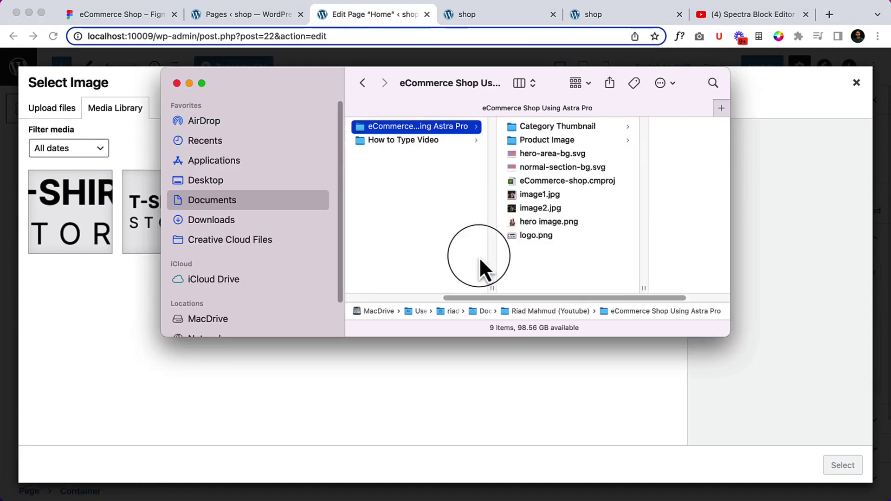
{"action": "left_click_drag", "start_coordinate": [562, 252], "coordinate": [559, 154]}
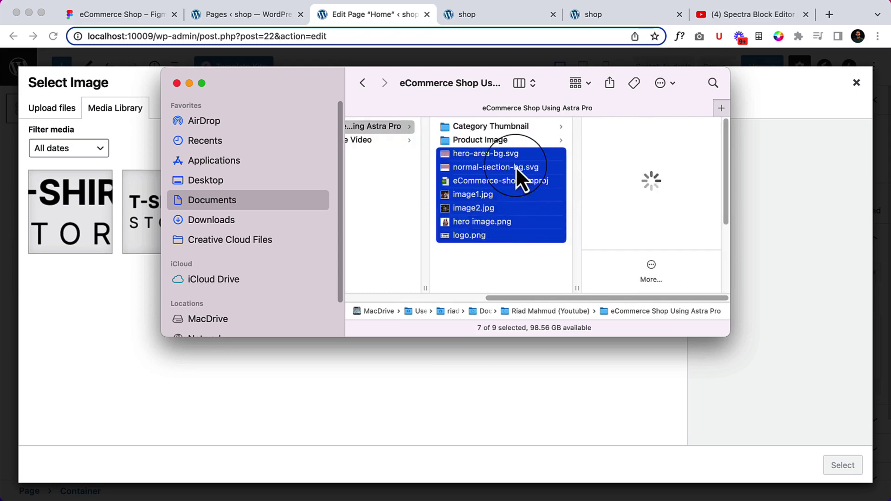
{"action": "left_click_drag", "start_coordinate": [499, 174], "coordinate": [458, 372]}
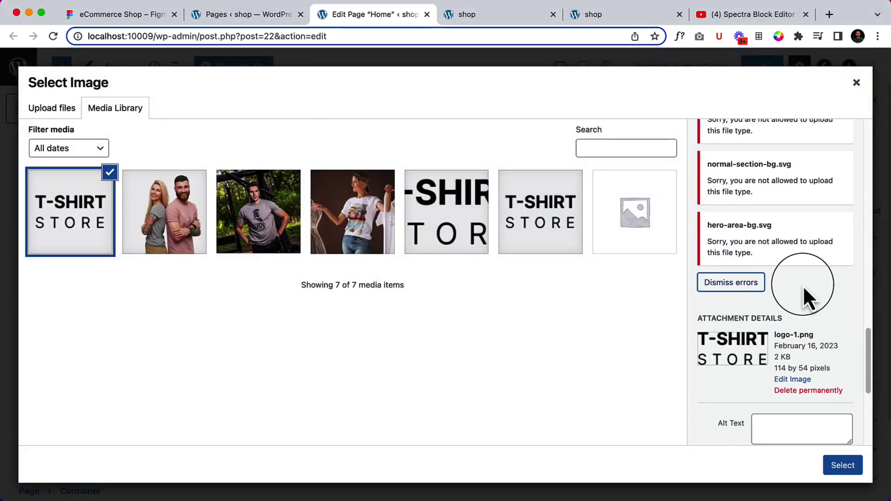
Review the list of upload errors for the files just added to the media library.
{"action": "scroll", "coordinate": [831, 222], "scroll_direction": "up", "scroll_amount": 2}
{"action": "scroll", "coordinate": [794, 179], "scroll_direction": "up", "scroll_amount": 2}
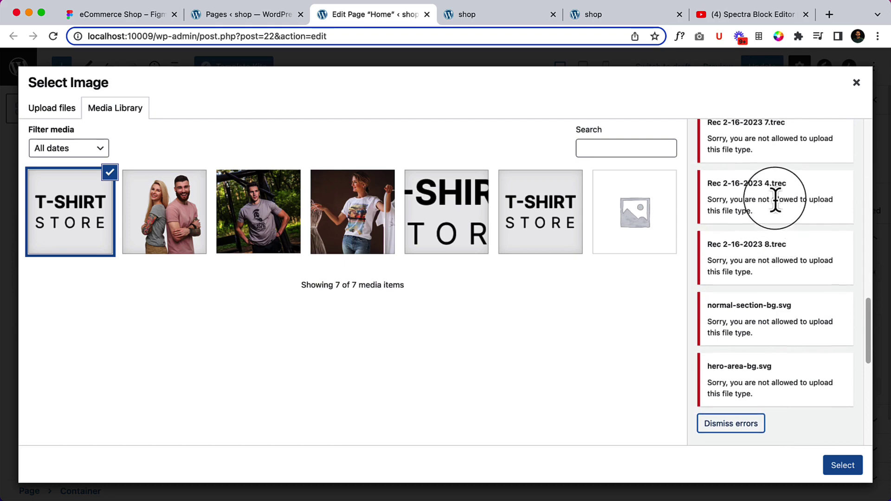
{"action": "scroll", "coordinate": [776, 200], "scroll_direction": "up", "scroll_amount": 2}
{"action": "scroll", "coordinate": [773, 199], "scroll_direction": "up", "scroll_amount": 5}
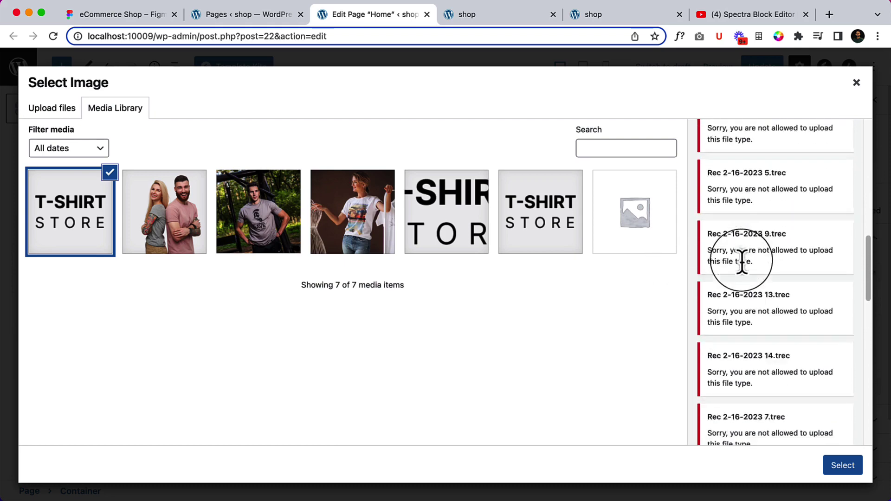
{"action": "scroll", "coordinate": [766, 256], "scroll_direction": "down", "scroll_amount": 2}
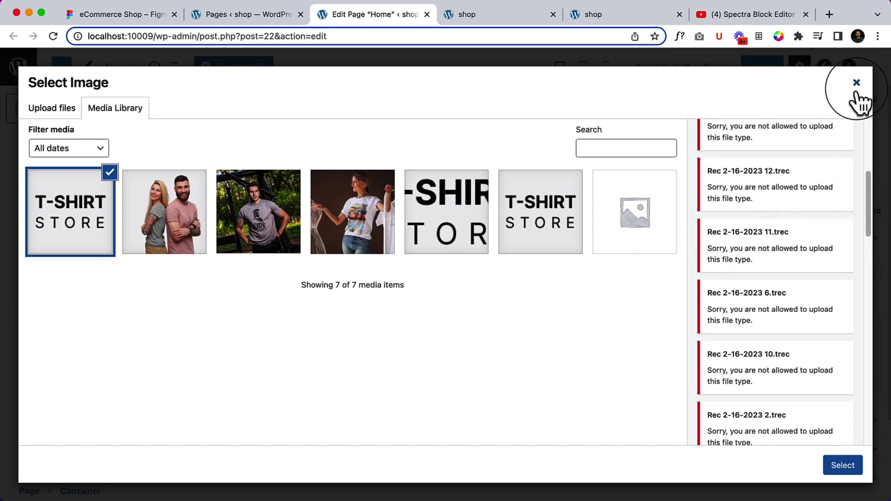
Try to upload only hero-area-bg.svg from the eCommerce Shop Using Astra Pro folder to the media library, and dismiss the upload errors.
{"action": "left_click", "coordinate": [857, 82]}
{"action": "left_click", "coordinate": [791, 348]}
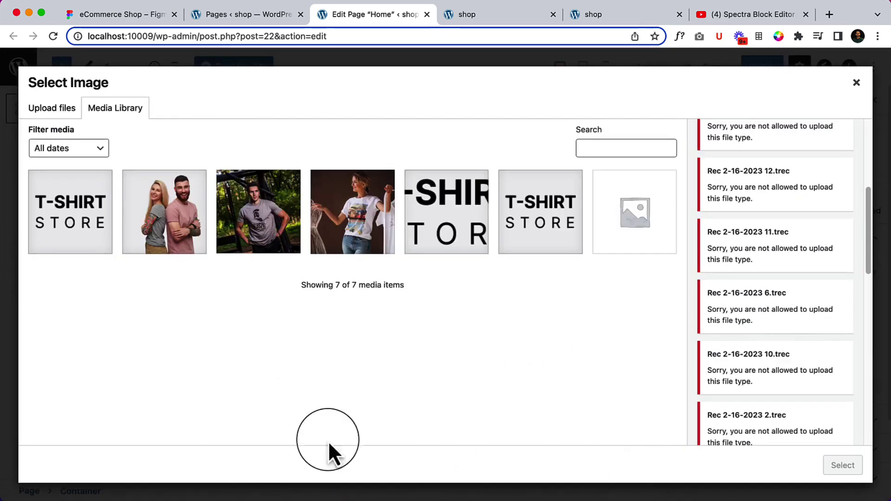
{"action": "left_click", "coordinate": [29, 495]}
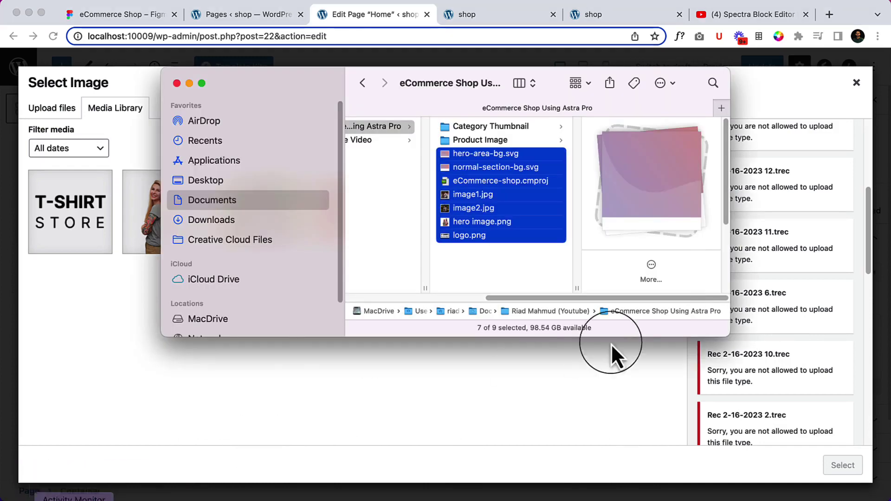
{"action": "left_click", "coordinate": [541, 260]}
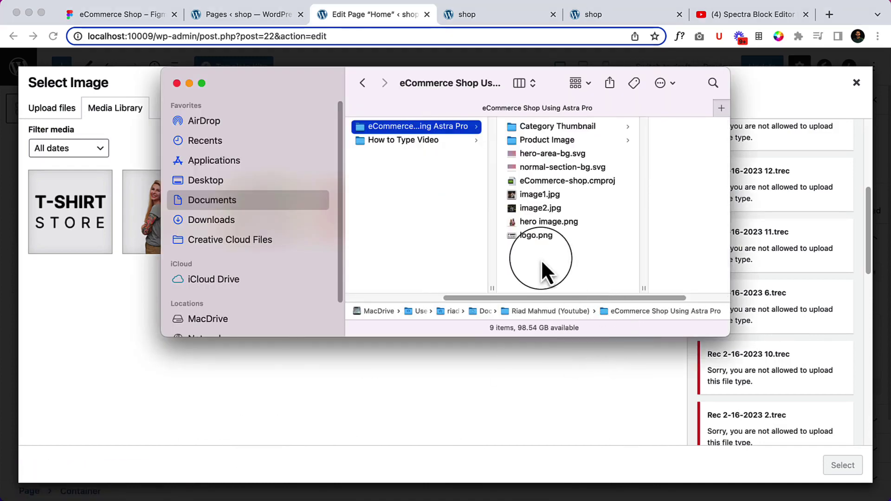
{"action": "left_click", "coordinate": [542, 168]}
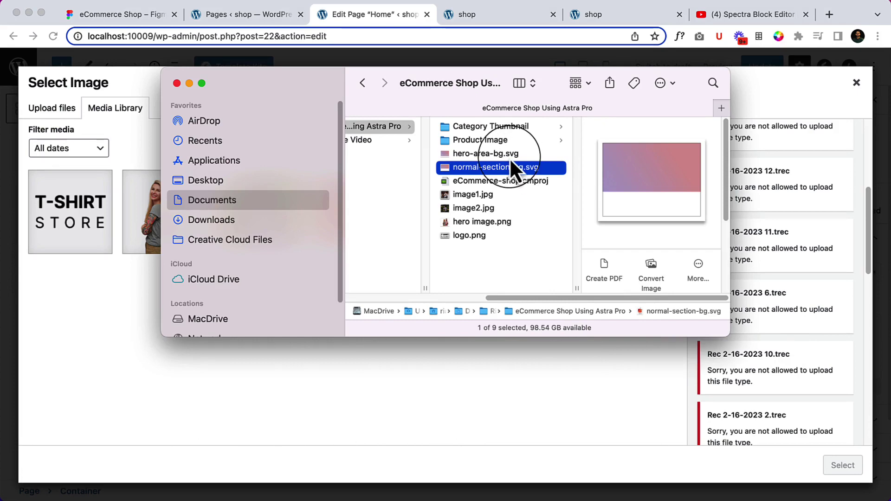
{"action": "left_click", "coordinate": [489, 156]}
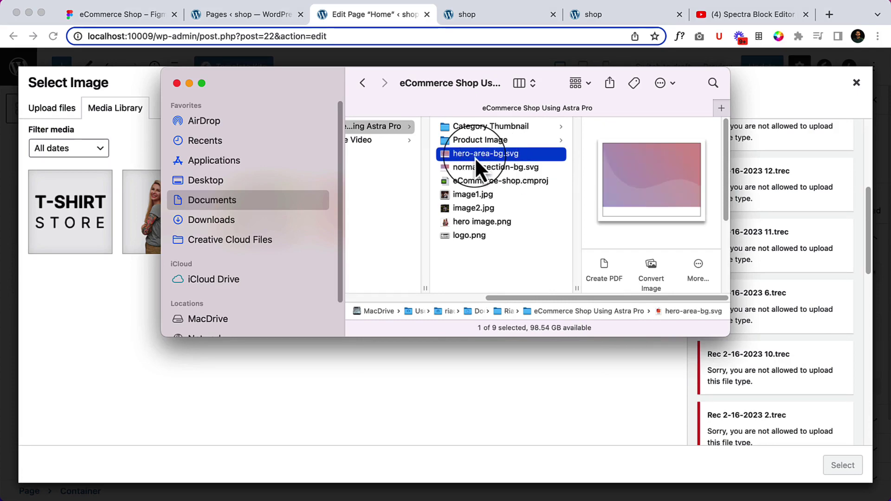
{"action": "left_click_drag", "start_coordinate": [475, 157], "coordinate": [380, 366]}
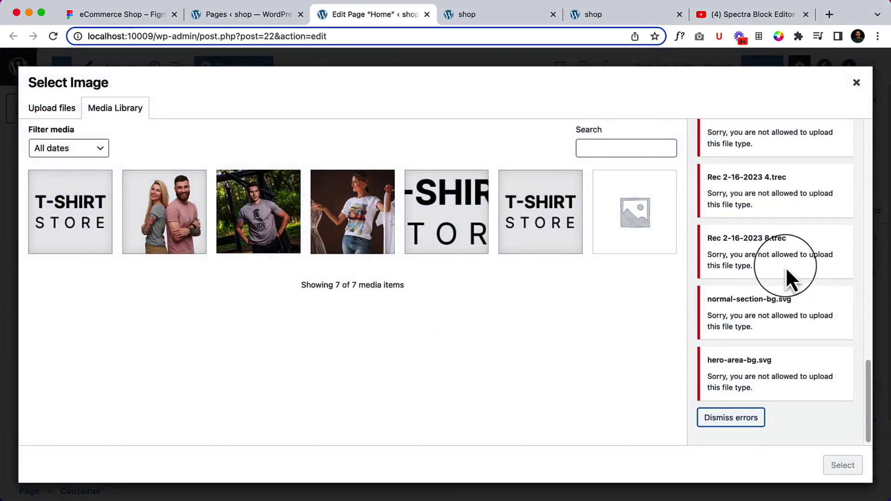
{"action": "left_click", "coordinate": [756, 421]}
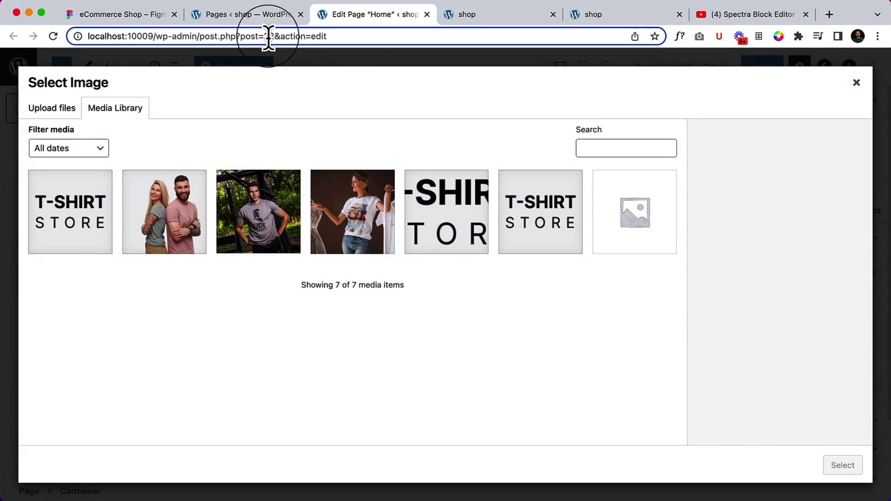
Open the Astra theme dashboard in the WordPress admin.
{"action": "left_click", "coordinate": [211, 18]}
{"action": "mouse_move", "coordinate": [86, 364]}
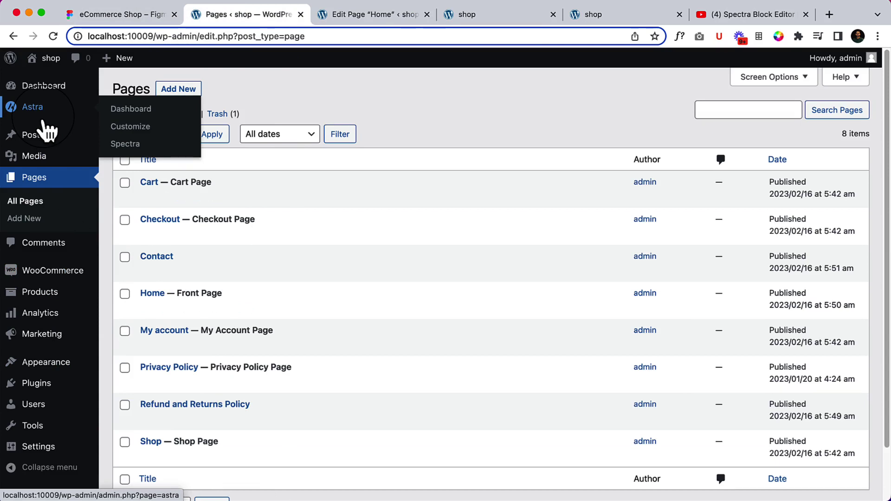
{"action": "scroll", "coordinate": [45, 132], "scroll_direction": "down", "scroll_amount": 3}
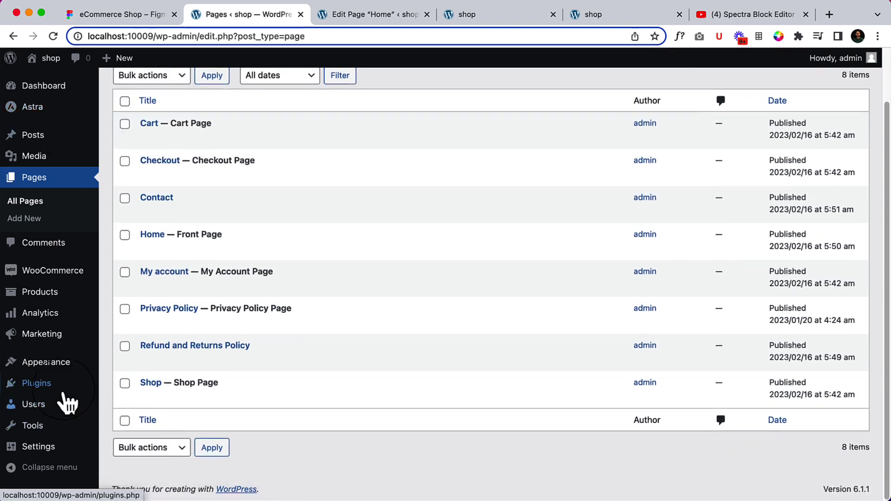
{"action": "mouse_move", "coordinate": [74, 395]}
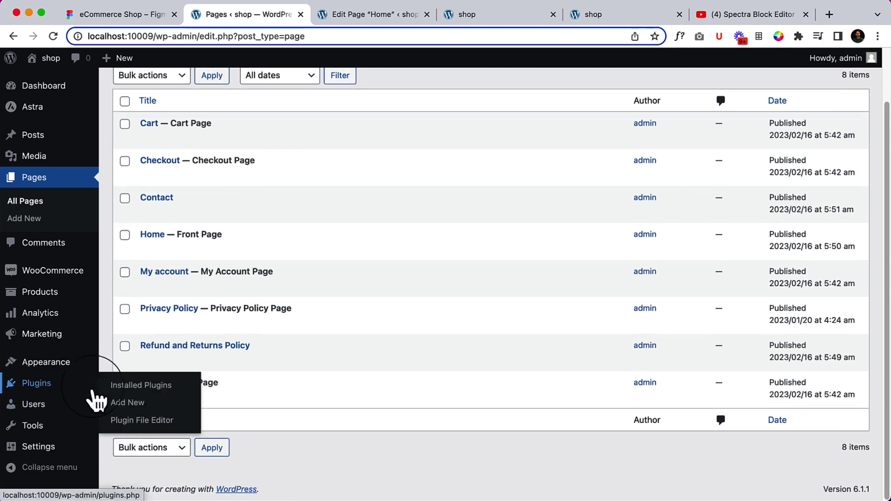
{"action": "mouse_move", "coordinate": [75, 323]}
{"action": "scroll", "coordinate": [77, 332], "scroll_direction": "up", "scroll_amount": 3}
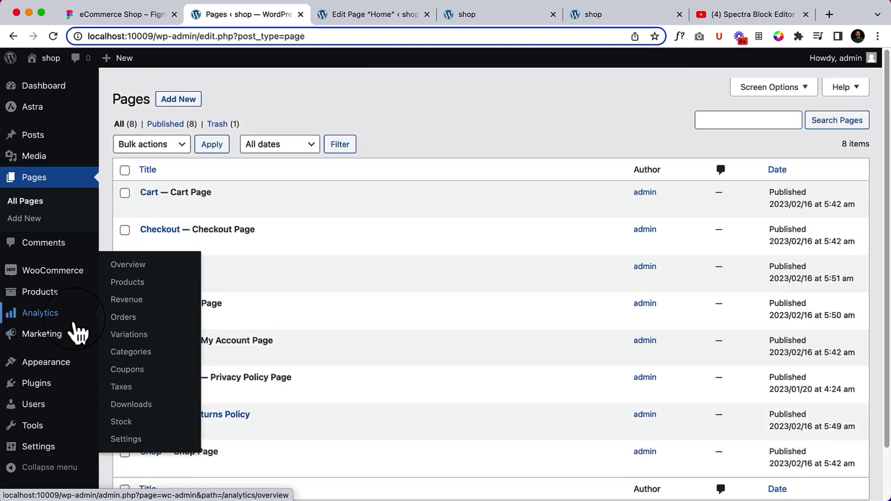
{"action": "mouse_move", "coordinate": [55, 121]}
{"action": "left_click", "coordinate": [130, 120]}
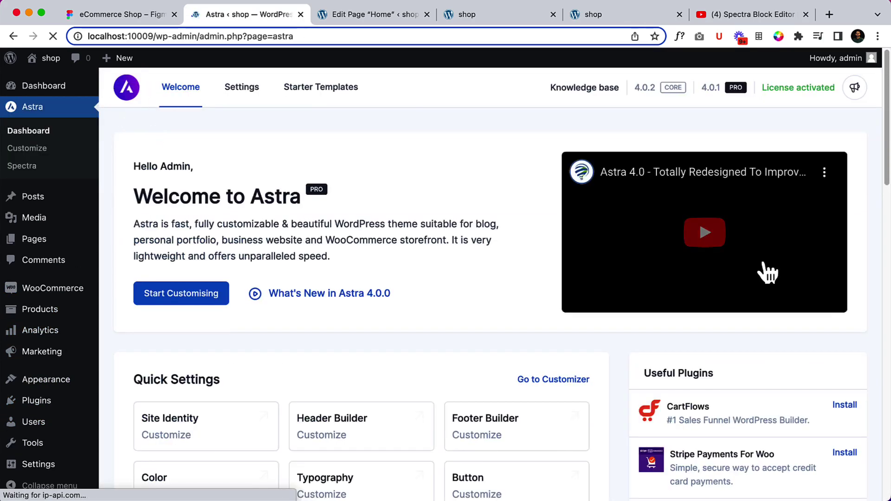
Install and activate Starter Templates from the Astra dashboard, and dismiss the secure connection notice on the WordPress dashboard.
{"action": "scroll", "coordinate": [764, 270], "scroll_direction": "down", "scroll_amount": 5}
{"action": "scroll", "coordinate": [761, 265], "scroll_direction": "down", "scroll_amount": 2}
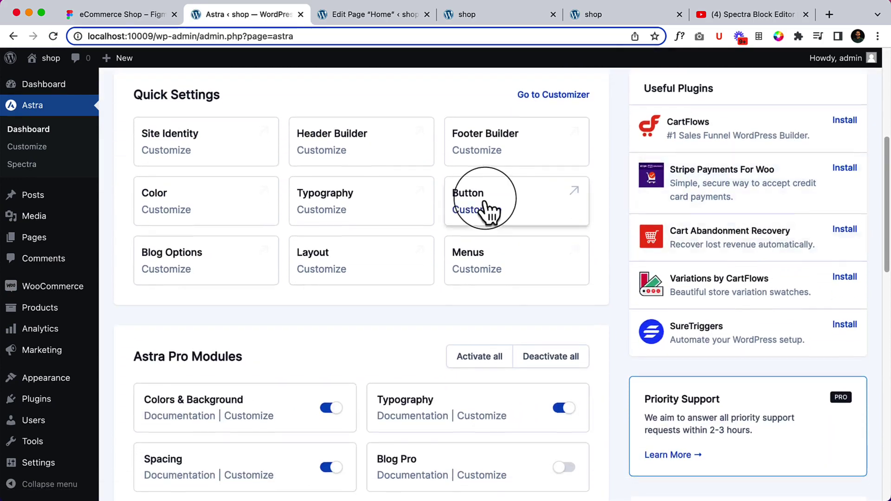
{"action": "scroll", "coordinate": [283, 124], "scroll_direction": "up", "scroll_amount": 6}
{"action": "left_click", "coordinate": [328, 108]}
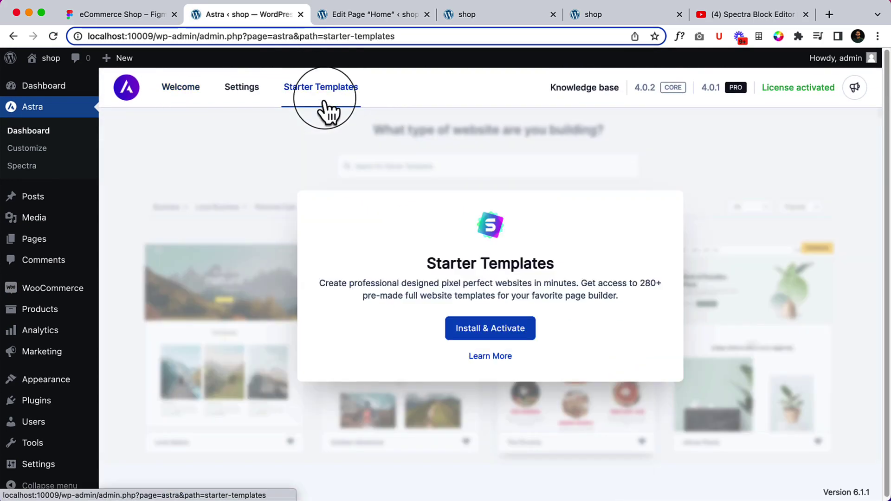
{"action": "left_click", "coordinate": [513, 342]}
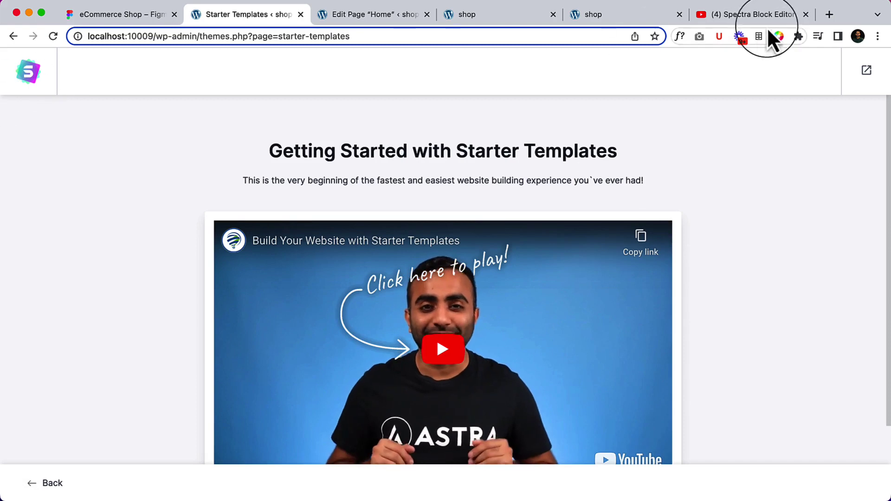
{"action": "left_click", "coordinate": [867, 72]}
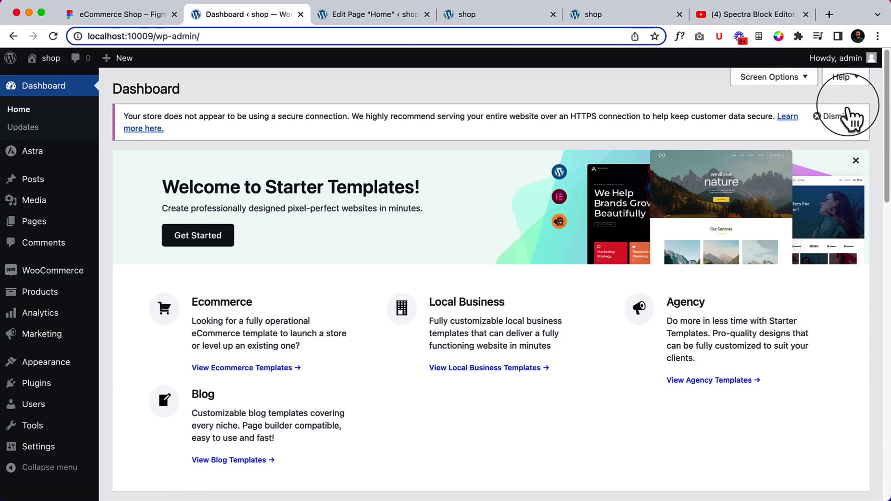
{"action": "left_click", "coordinate": [838, 117]}
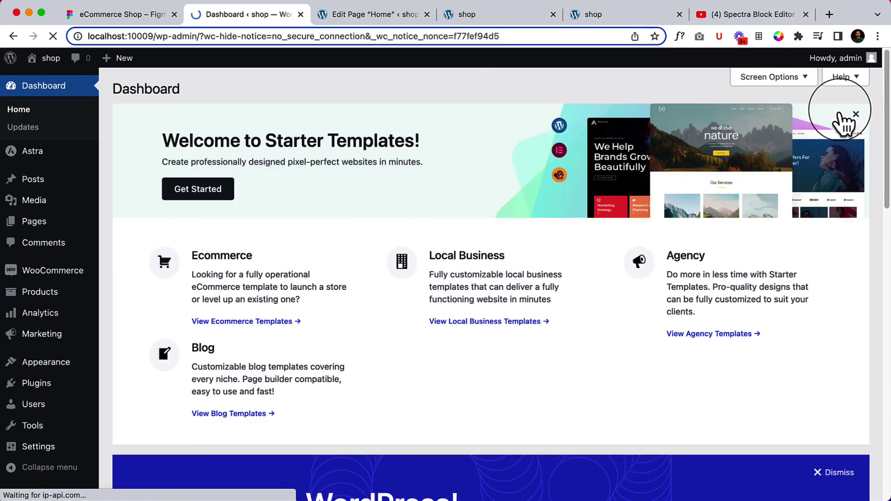
Return to the Home page editor, close the image picker, and update and reload the page.
{"action": "left_click", "coordinate": [407, 21]}
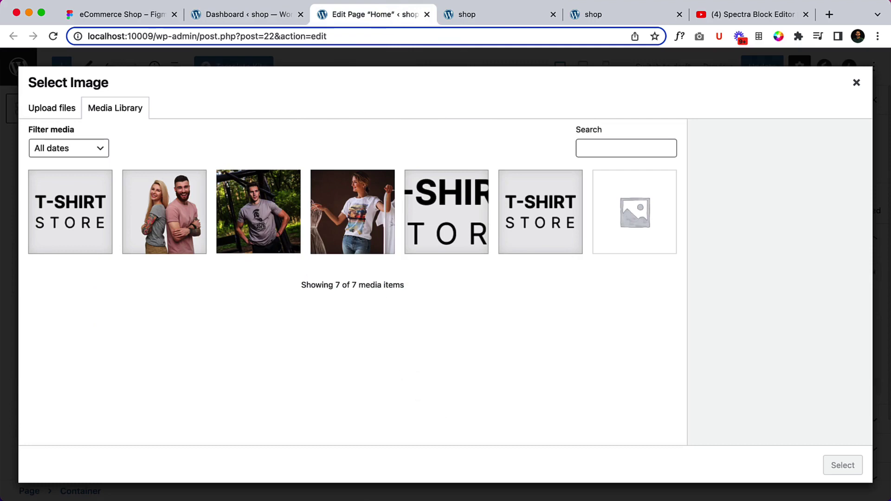
{"action": "left_click", "coordinate": [856, 82]}
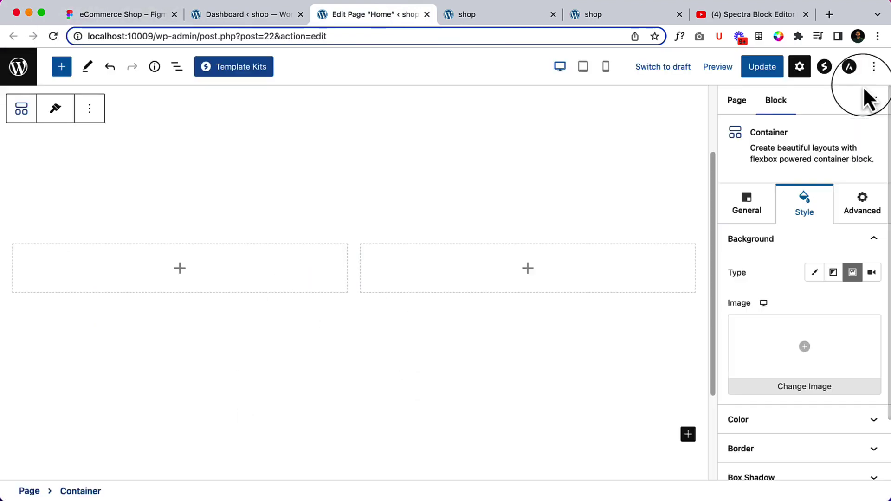
{"action": "left_click", "coordinate": [762, 74]}
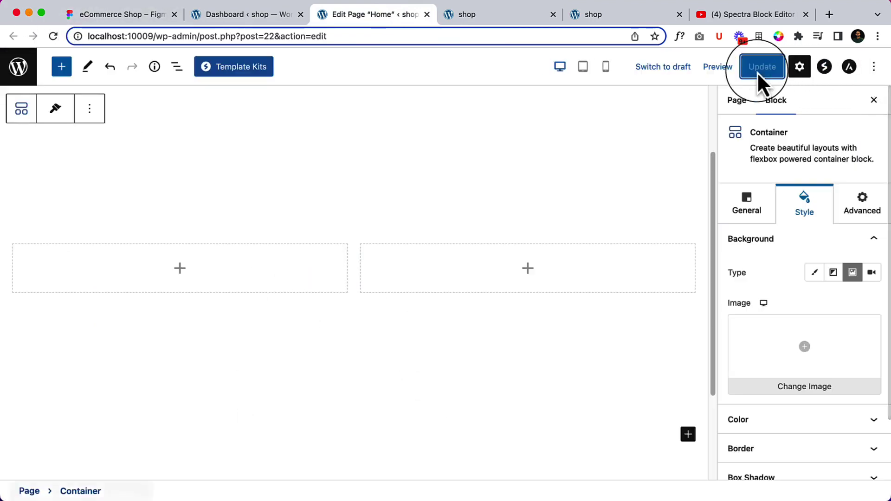
{"action": "left_click", "coordinate": [48, 39]}
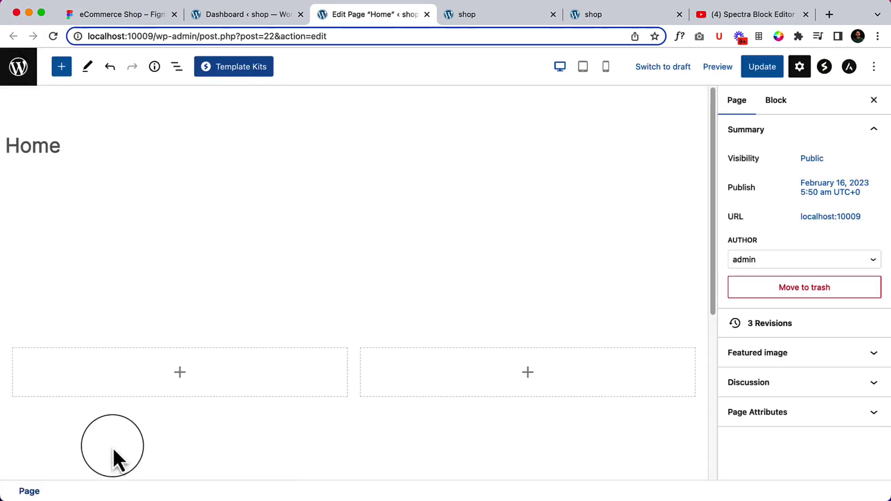
Upload hero-area-bg.svg to the media library through the outer container's background image setting.
{"action": "left_click", "coordinate": [134, 409]}
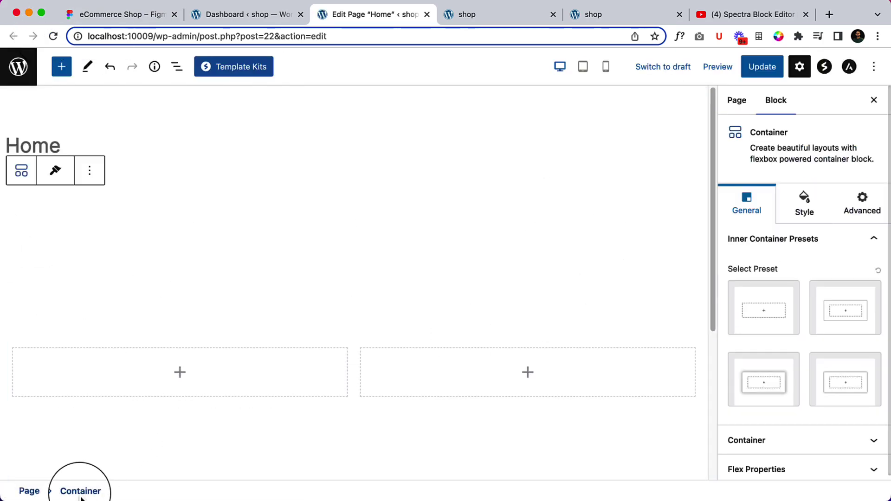
{"action": "left_click", "coordinate": [810, 206]}
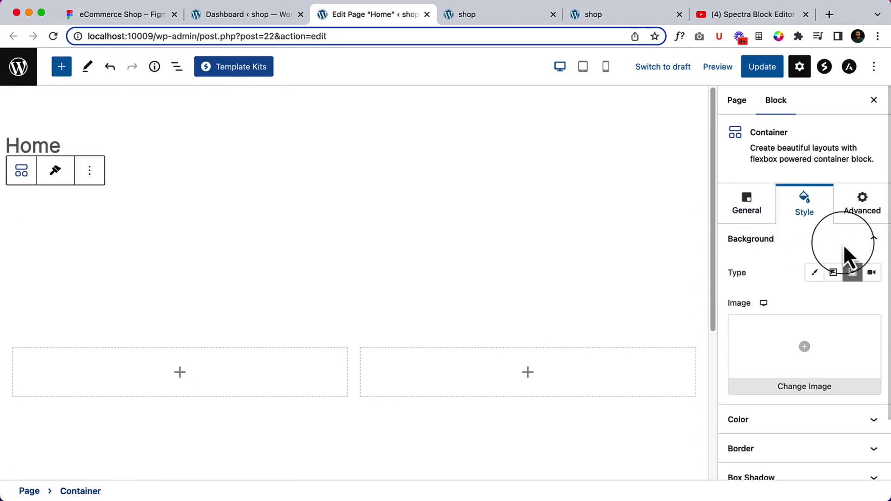
{"action": "left_click", "coordinate": [831, 354]}
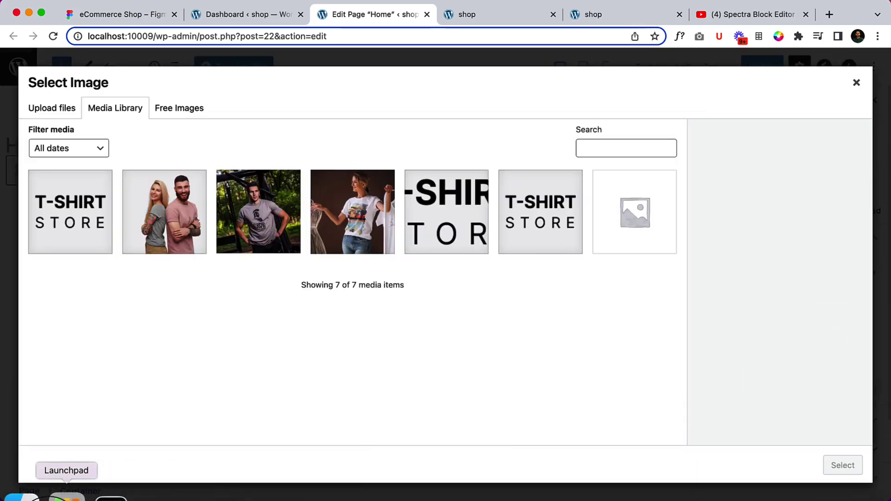
{"action": "left_click", "coordinate": [34, 493]}
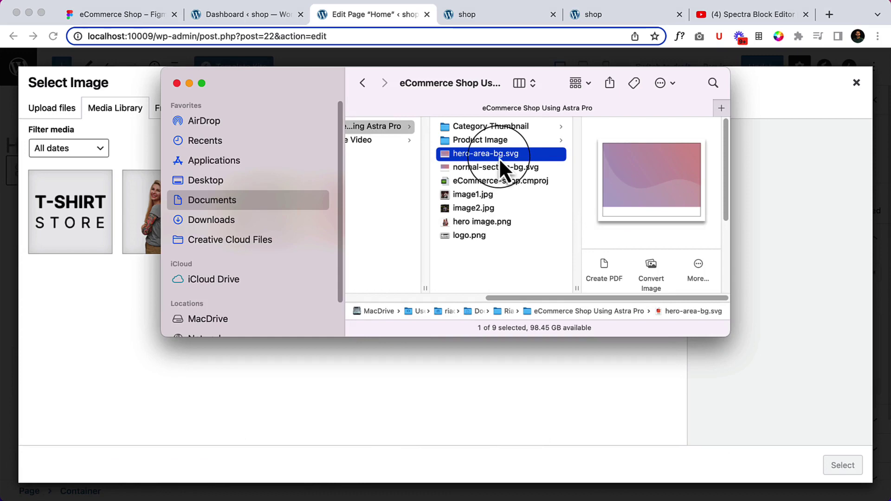
{"action": "left_click_drag", "start_coordinate": [499, 157], "coordinate": [498, 361]}
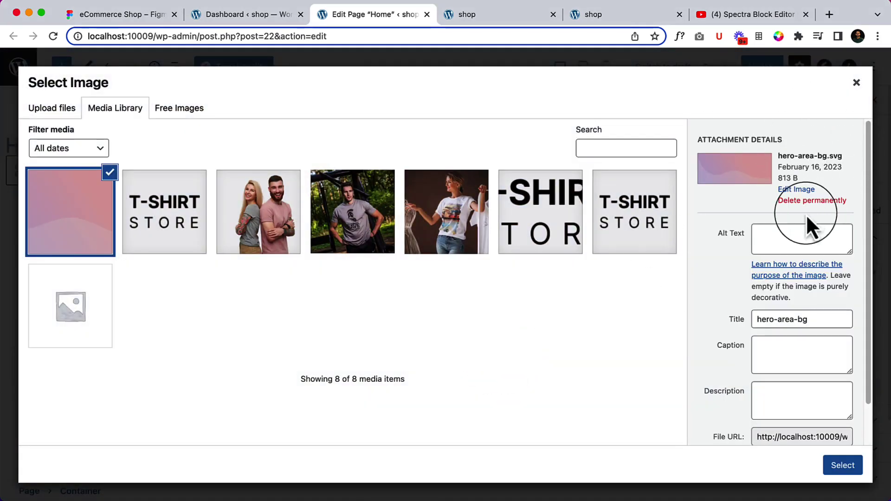
Give hero-area-bg.svg the alt text "Hero bg" and use it as the outer container's background image.
{"action": "left_click", "coordinate": [793, 238]}
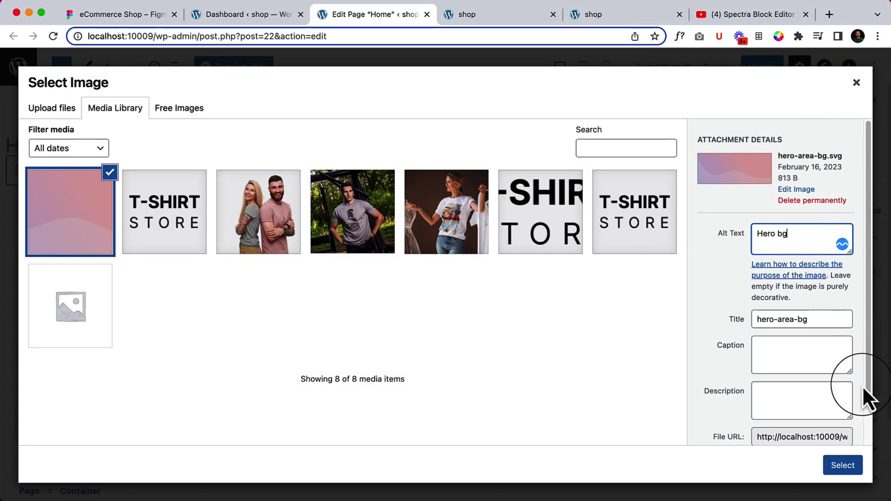
{"action": "scroll", "coordinate": [864, 394], "scroll_direction": "down", "scroll_amount": 2}
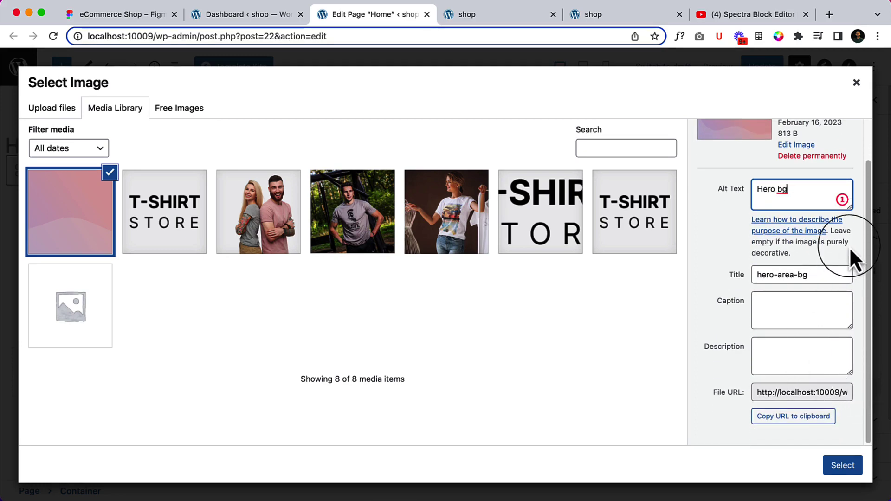
{"action": "left_click", "coordinate": [858, 464]}
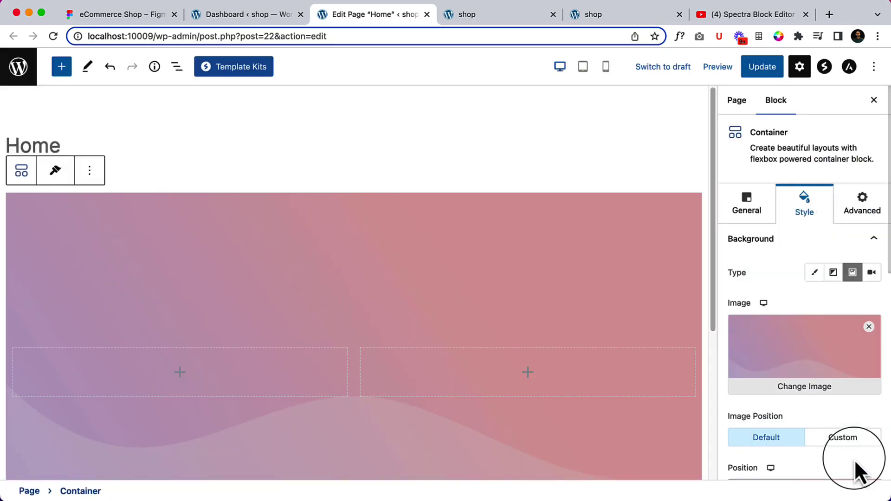
Review the background image's position, attachment, repeat, size and overlay options for the outer container.
{"action": "scroll", "coordinate": [854, 416], "scroll_direction": "down", "scroll_amount": 3}
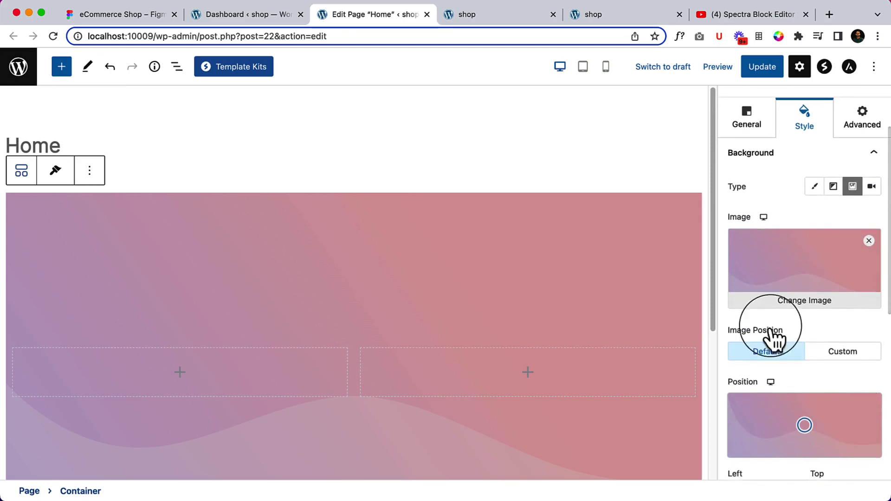
{"action": "scroll", "coordinate": [811, 288], "scroll_direction": "down", "scroll_amount": 4}
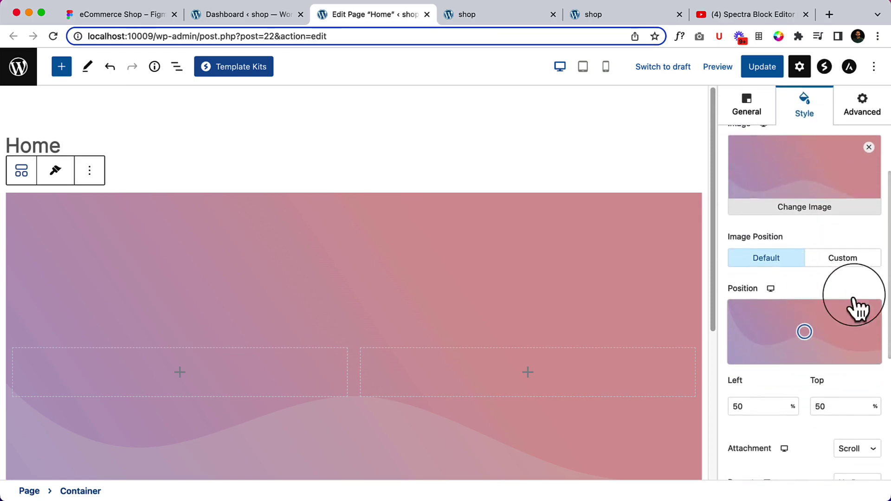
{"action": "scroll", "coordinate": [829, 327], "scroll_direction": "down", "scroll_amount": 6}
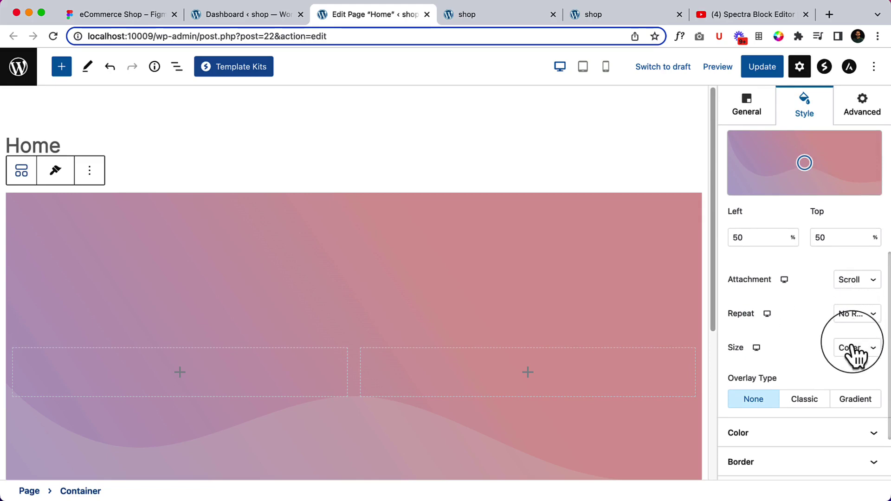
{"action": "left_click", "coordinate": [861, 280]}
{"action": "left_click", "coordinate": [859, 280]}
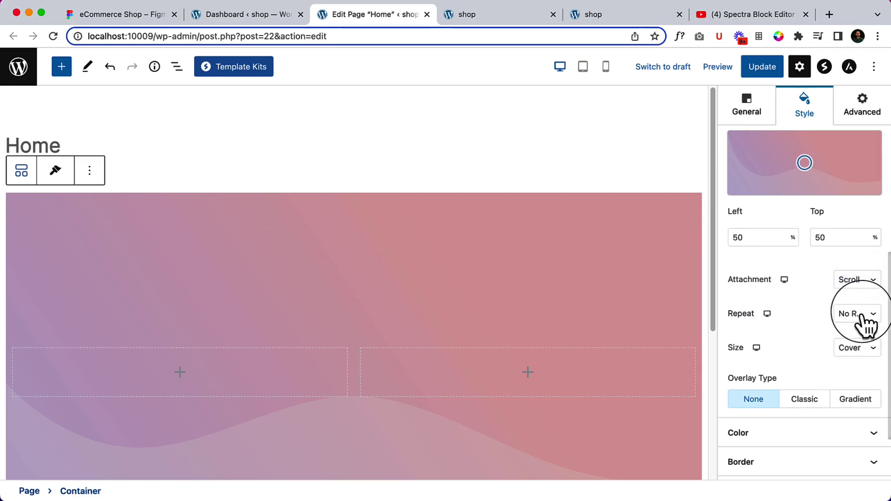
{"action": "left_click", "coordinate": [861, 315]}
{"action": "left_click", "coordinate": [820, 341]}
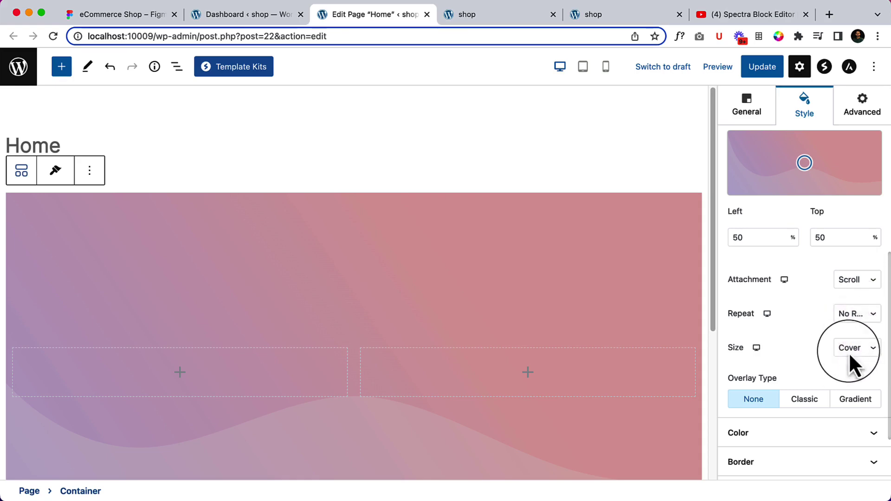
{"action": "left_click", "coordinate": [849, 352]}
{"action": "left_click", "coordinate": [809, 353]}
{"action": "scroll", "coordinate": [807, 353], "scroll_direction": "down", "scroll_amount": 3}
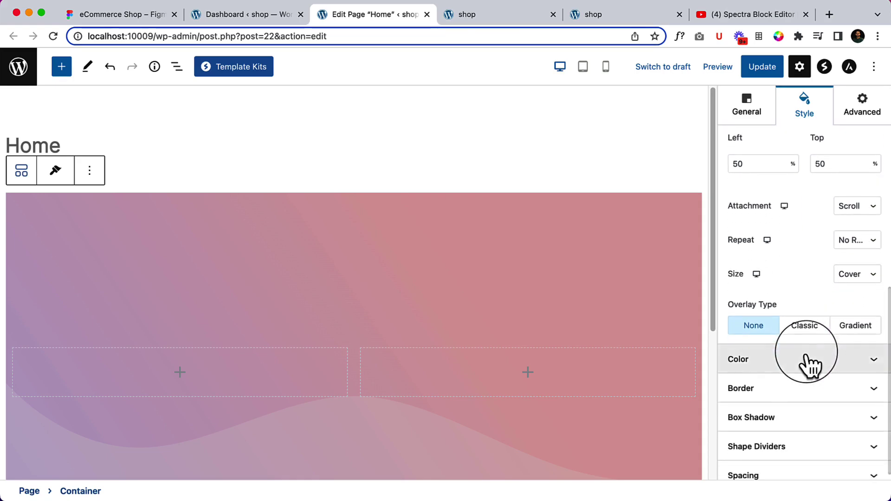
Add a Heading block inside the first inner container of the hero.
{"action": "scroll", "coordinate": [477, 326], "scroll_direction": "down", "scroll_amount": 3}
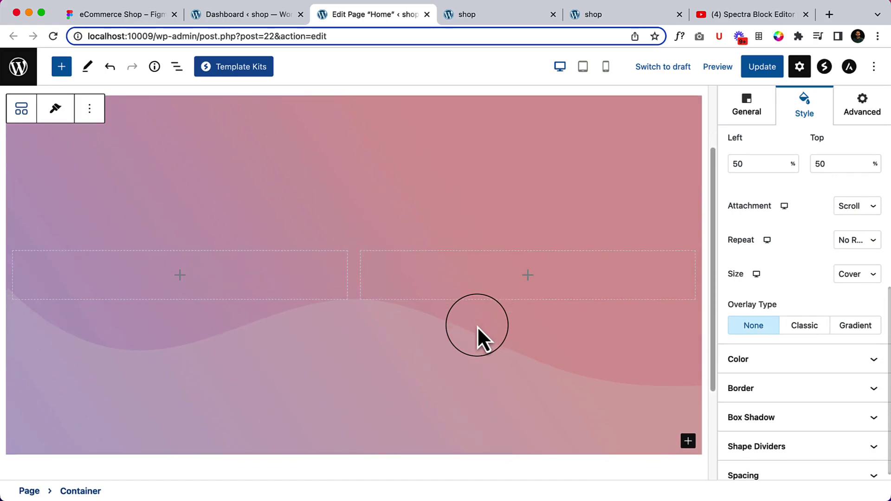
{"action": "left_click", "coordinate": [180, 276]}
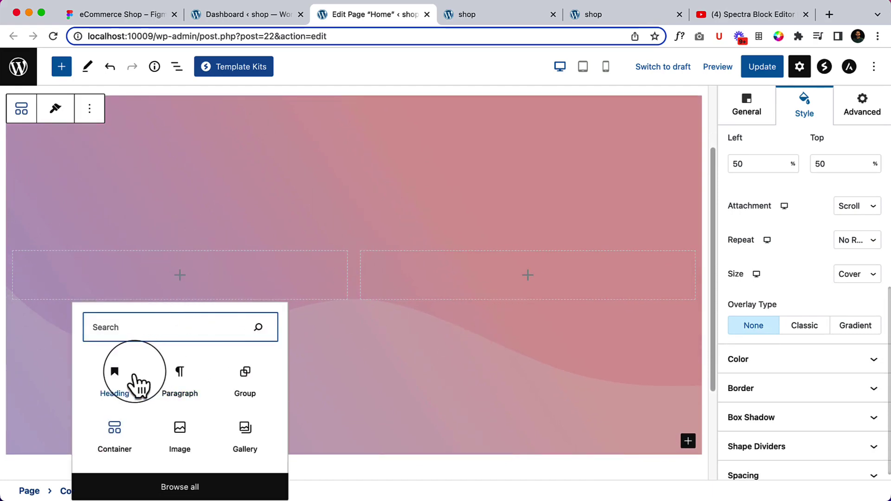
{"action": "left_click", "coordinate": [134, 372]}
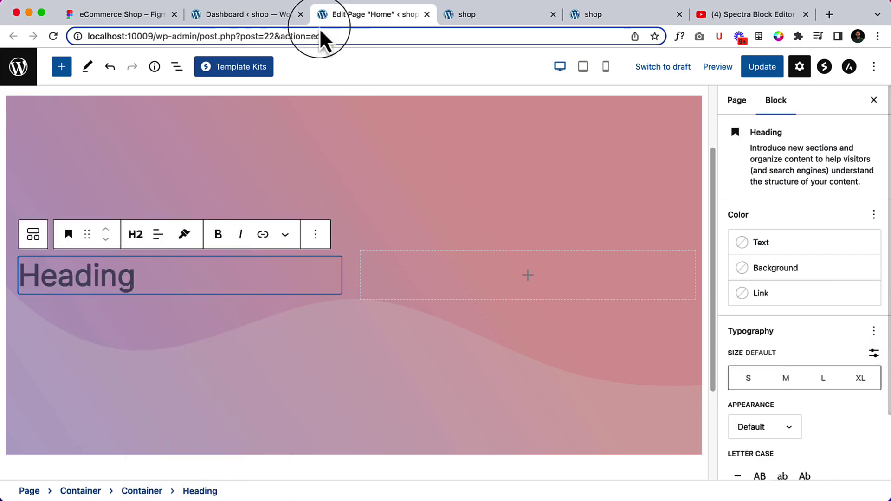
Switch to the Figma design, select and copy the hero's "Best" text, and return to the Home page editor.
{"action": "left_click", "coordinate": [143, 22]}
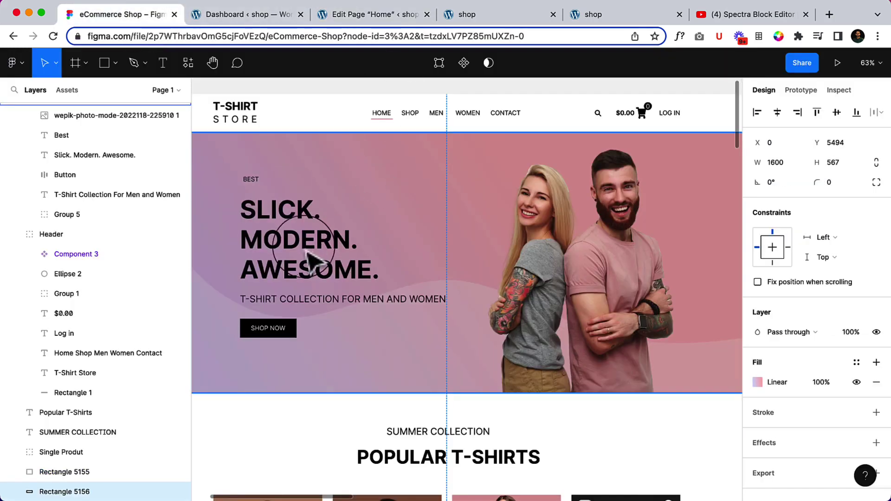
{"action": "left_click", "coordinate": [278, 209]}
{"action": "left_click", "coordinate": [271, 202]}
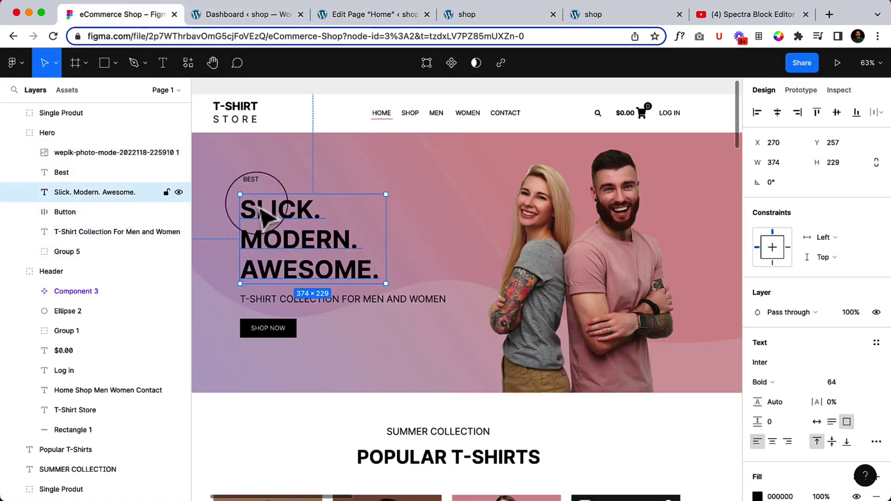
{"action": "double_click", "coordinate": [251, 180]}
{"action": "left_click", "coordinate": [369, 15]}
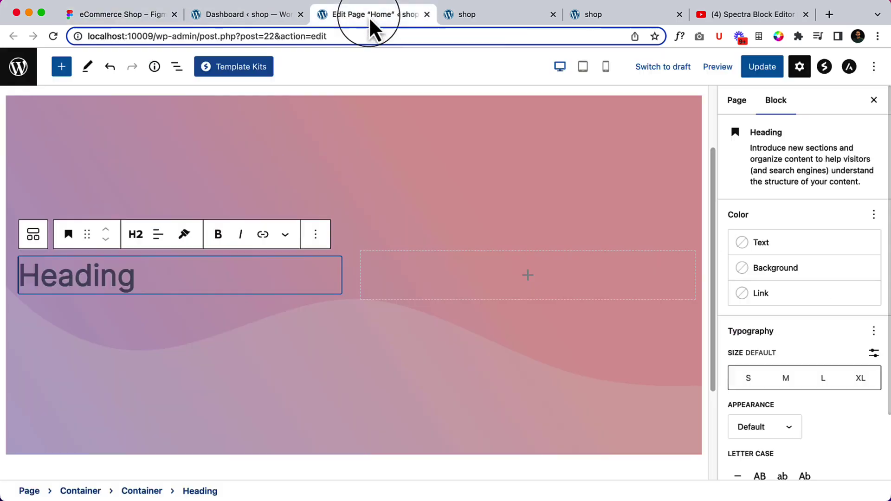
{"action": "left_click", "coordinate": [180, 324]}
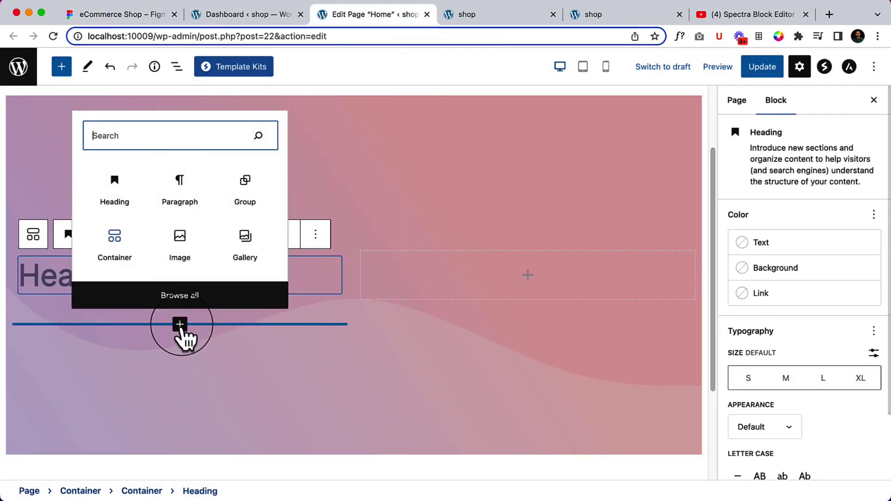
{"action": "left_click", "coordinate": [121, 183]}
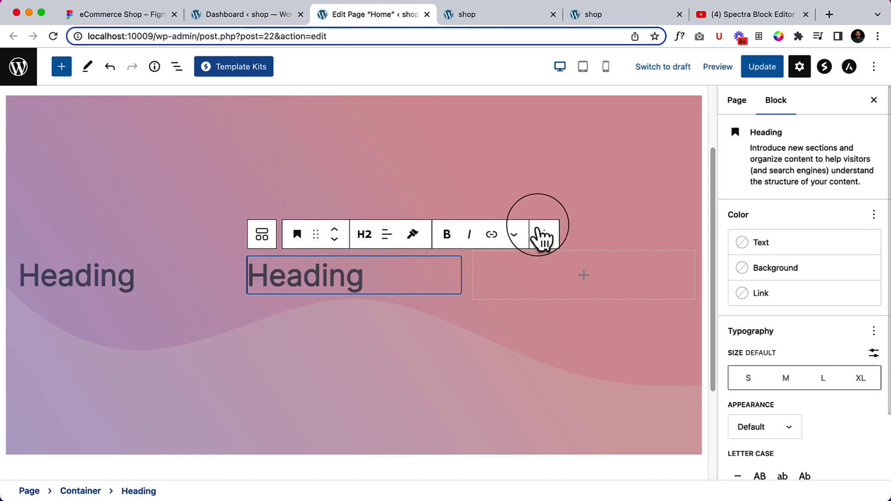
{"action": "left_click", "coordinate": [545, 235]}
{"action": "scroll", "coordinate": [581, 492], "scroll_direction": "down", "scroll_amount": 1}
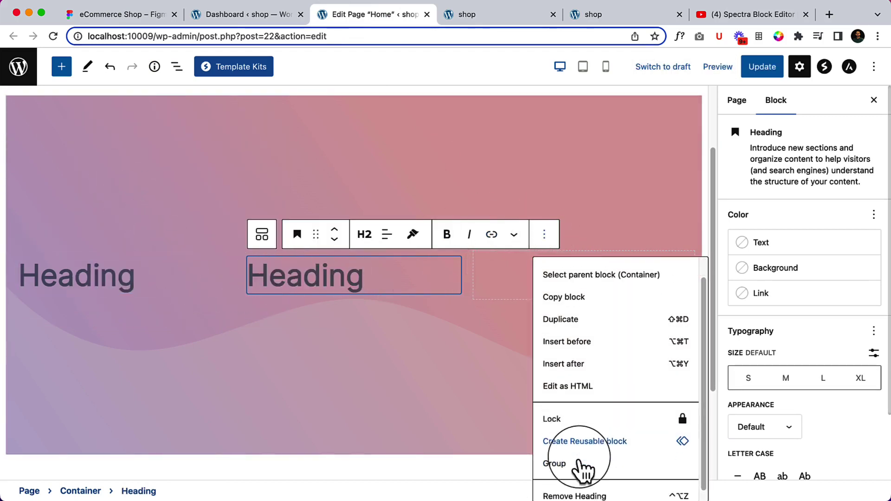
{"action": "left_click", "coordinate": [578, 485]}
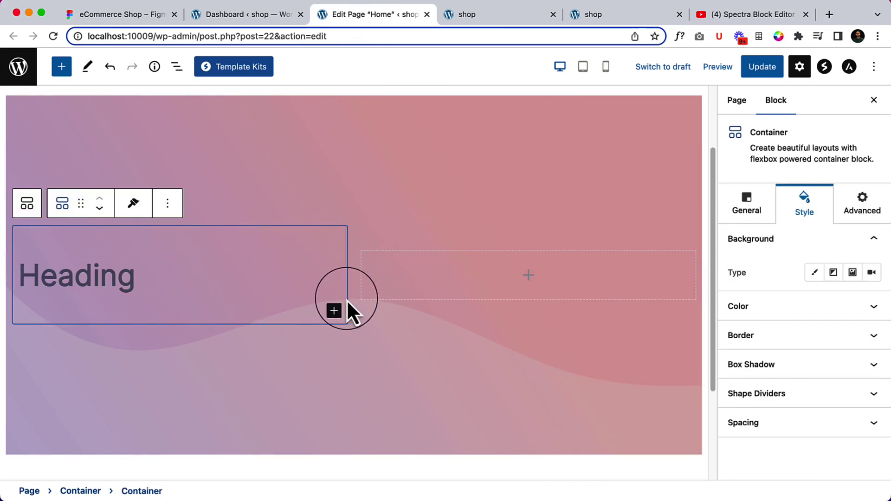
Add a second heading reading "Best" in the first inner container and move it above the empty heading.
{"action": "left_click", "coordinate": [334, 310]}
{"action": "left_click", "coordinate": [377, 188]}
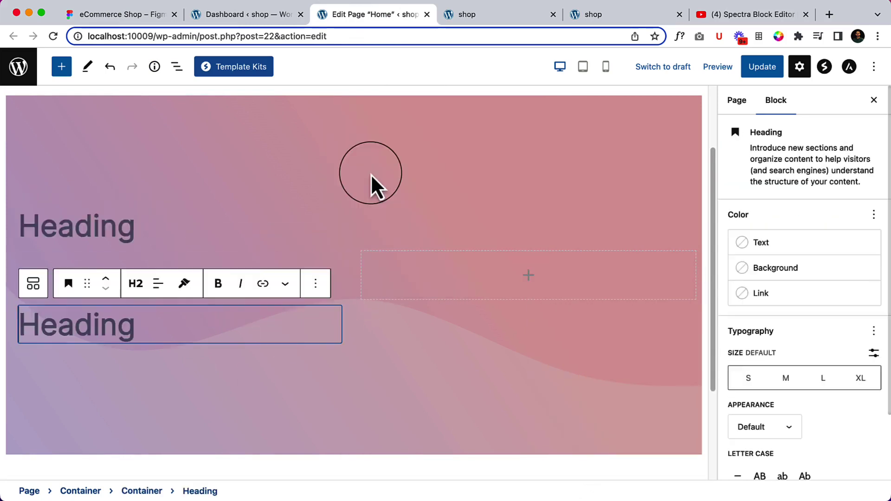
{"action": "type", "text": "Best"}
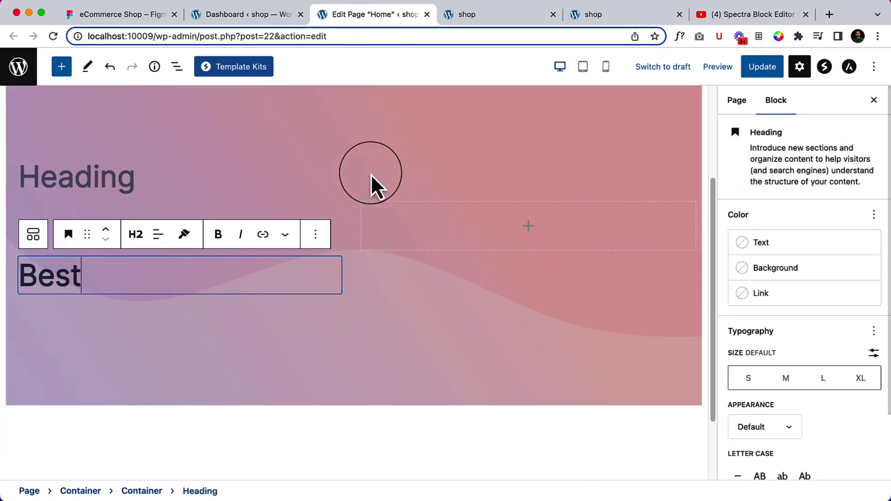
{"action": "left_click", "coordinate": [105, 231]}
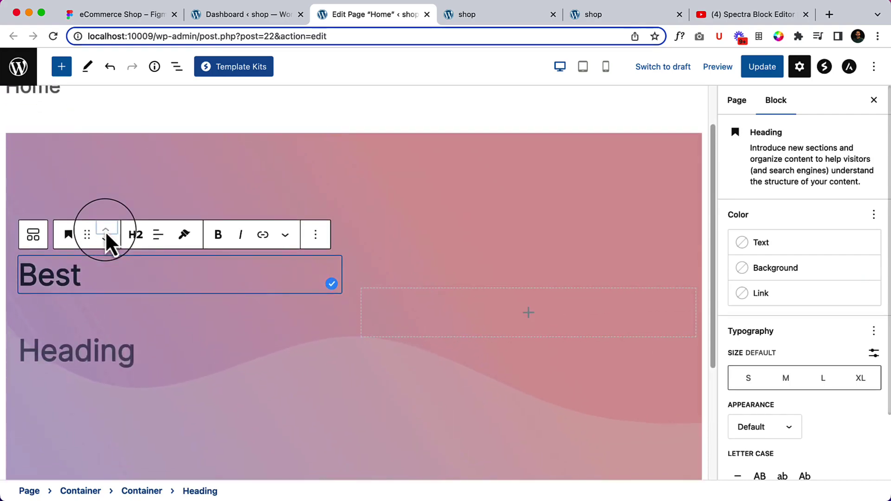
Copy "Slick. Modern. Awesome." from the Figma hero into the empty heading below "Best".
{"action": "left_click", "coordinate": [161, 22]}
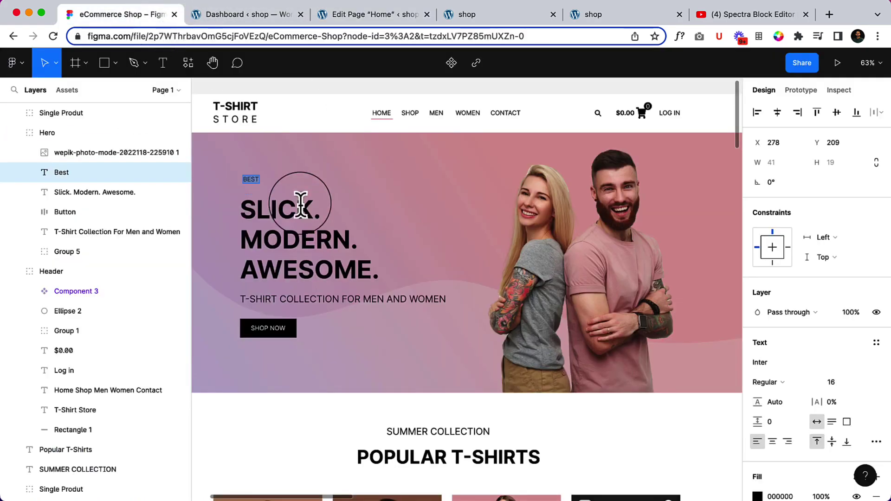
{"action": "left_click", "coordinate": [265, 207]}
{"action": "double_click", "coordinate": [264, 212]}
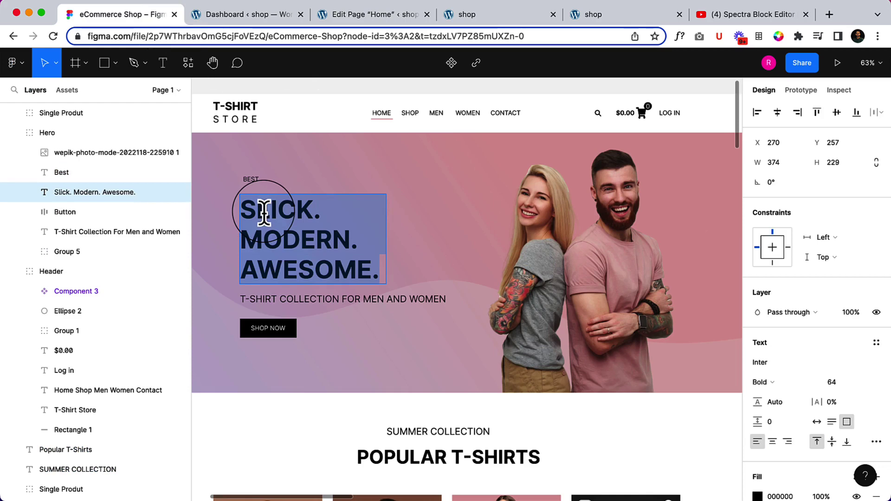
{"action": "left_click", "coordinate": [411, 14]}
{"action": "left_click", "coordinate": [149, 384]}
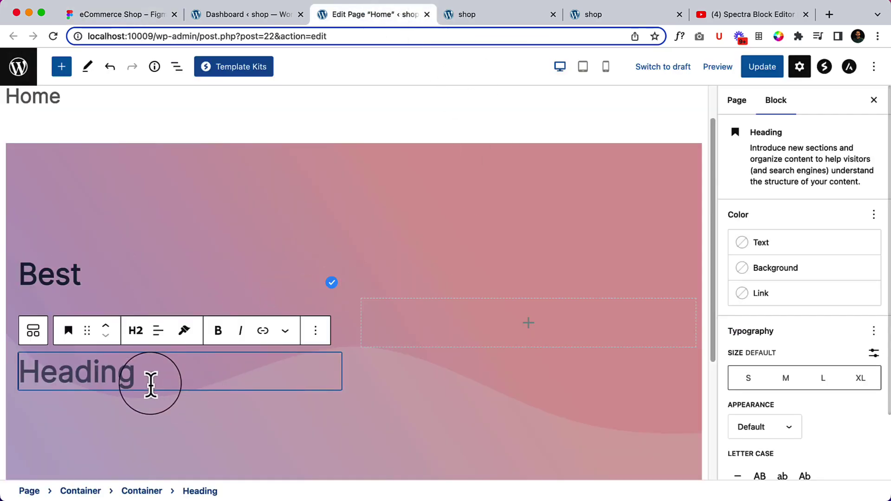
{"action": "type", "text": "Slick. Modern. Awesome."}
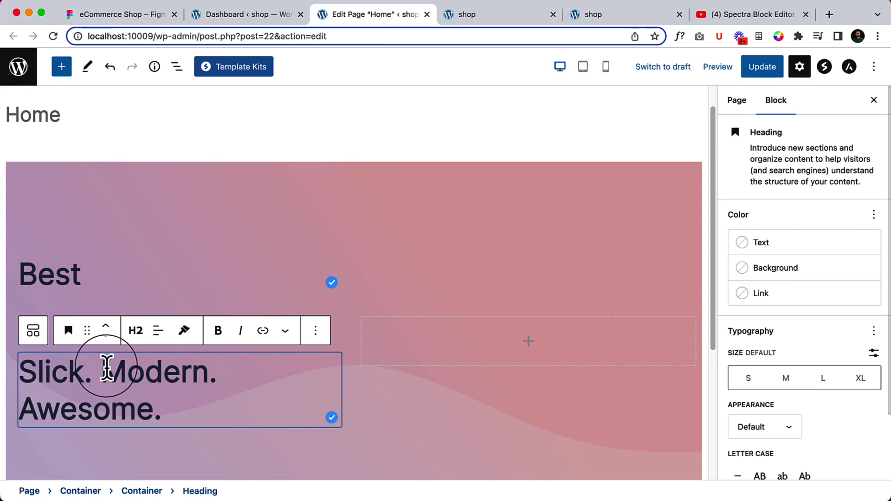
Split the heading into three separate headings: "Slick.", "Modern." and "Awesome.".
{"action": "left_click", "coordinate": [107, 367]}
{"action": "key", "text": "Return"}
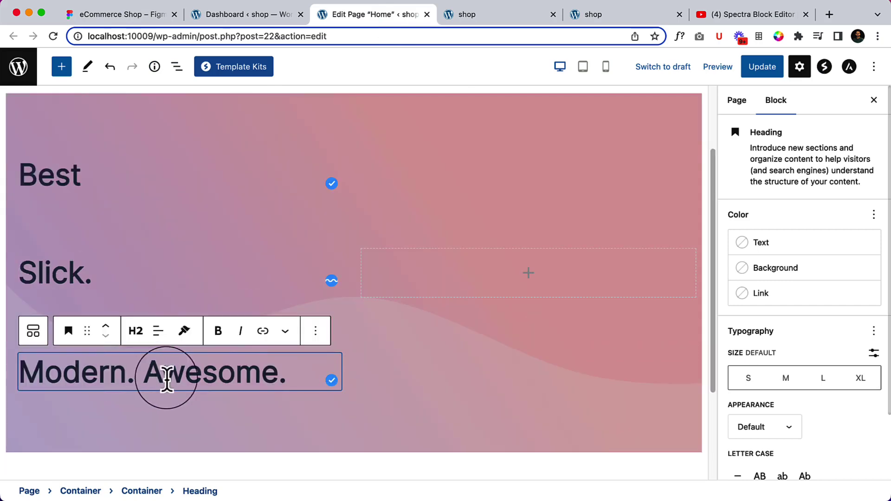
{"action": "key", "text": "Return"}
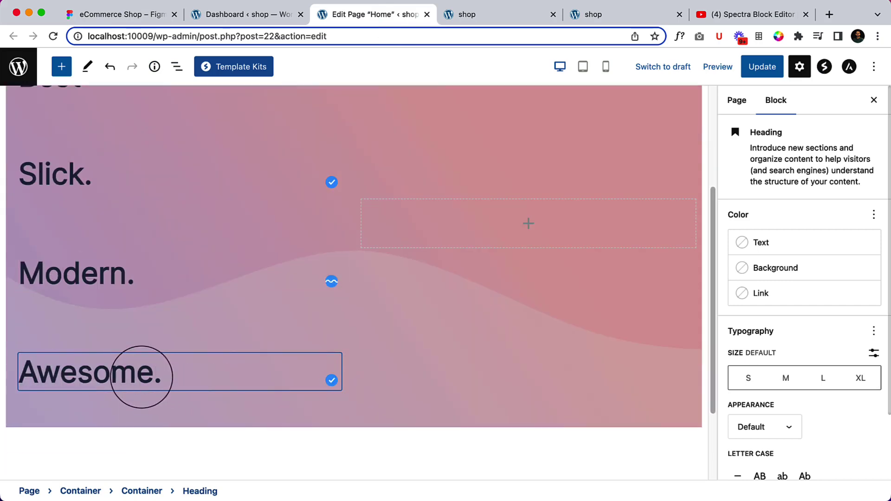
Show the block List View, select the "Slick.", "Modern." and "Awesome." headings together, and group them.
{"action": "scroll", "coordinate": [173, 364], "scroll_direction": "up", "scroll_amount": 2}
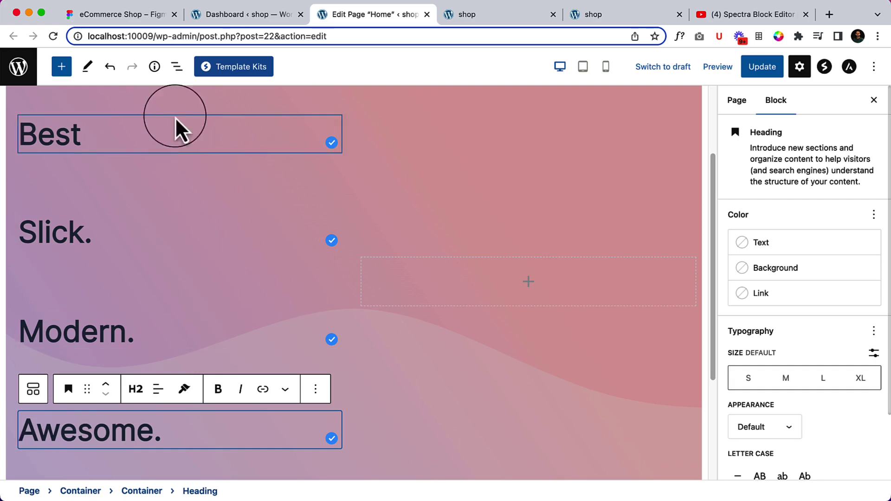
{"action": "left_click", "coordinate": [178, 67]}
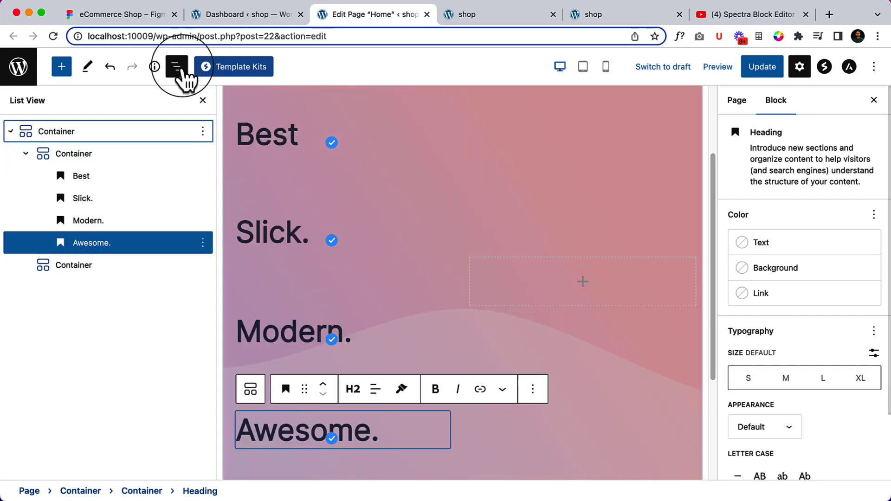
{"action": "left_click", "coordinate": [106, 204]}
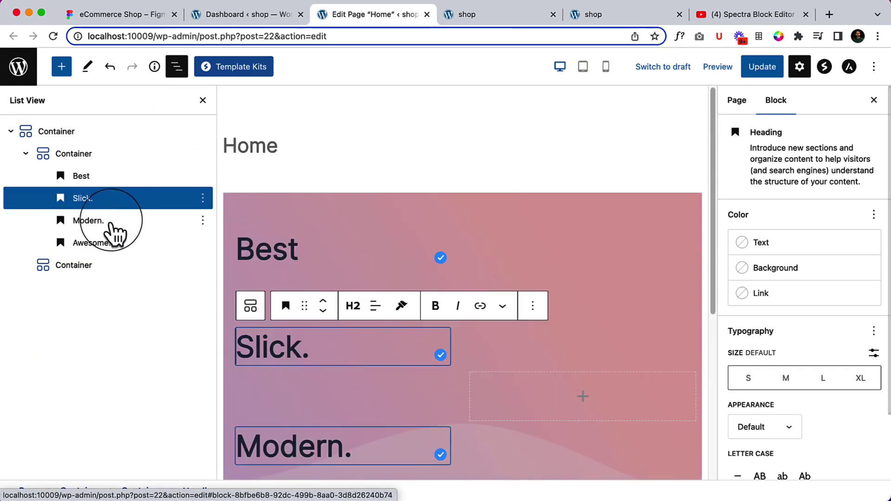
{"action": "left_click", "coordinate": [114, 229], "text": "shift"}
{"action": "left_click", "coordinate": [118, 243], "text": "shift"}
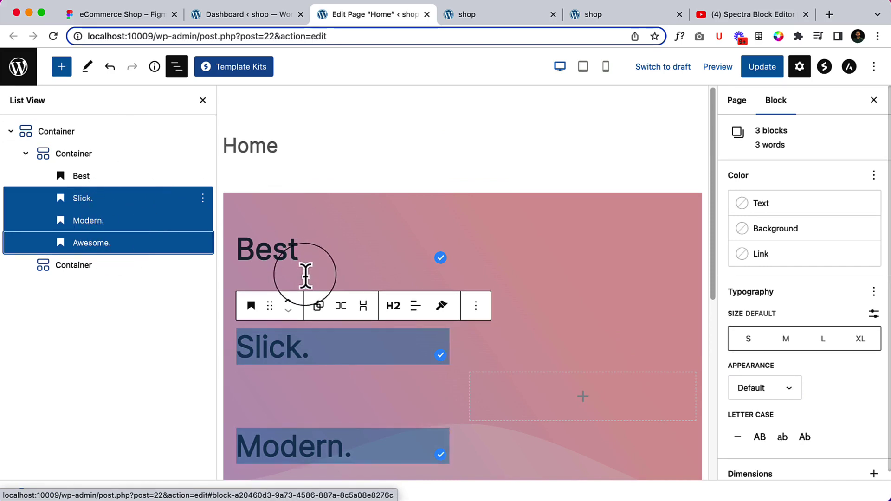
{"action": "left_click", "coordinate": [318, 307]}
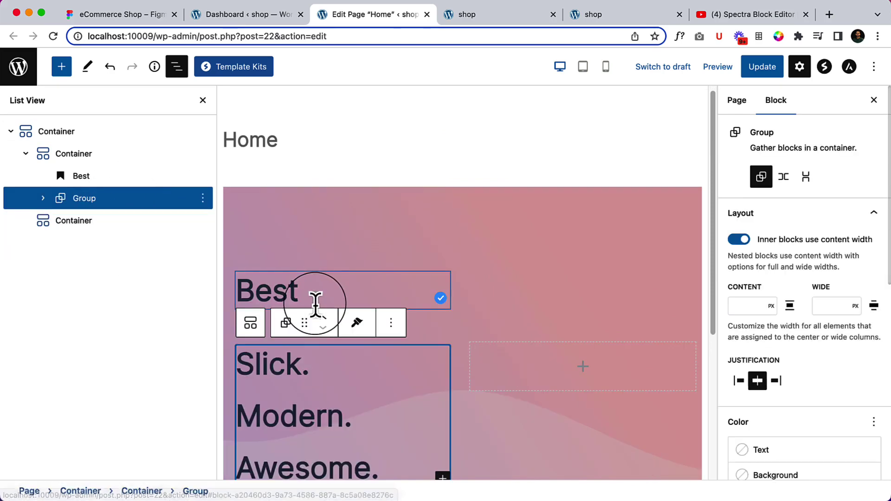
Set the group's block spacing to 1.
{"action": "scroll", "coordinate": [804, 342], "scroll_direction": "down", "scroll_amount": 2}
{"action": "scroll", "coordinate": [803, 341], "scroll_direction": "down", "scroll_amount": 4}
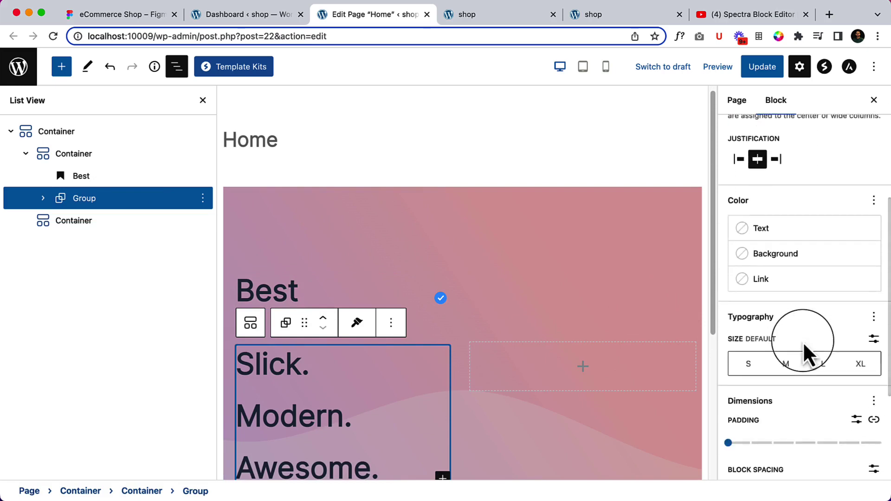
{"action": "scroll", "coordinate": [754, 408], "scroll_direction": "down", "scroll_amount": 2}
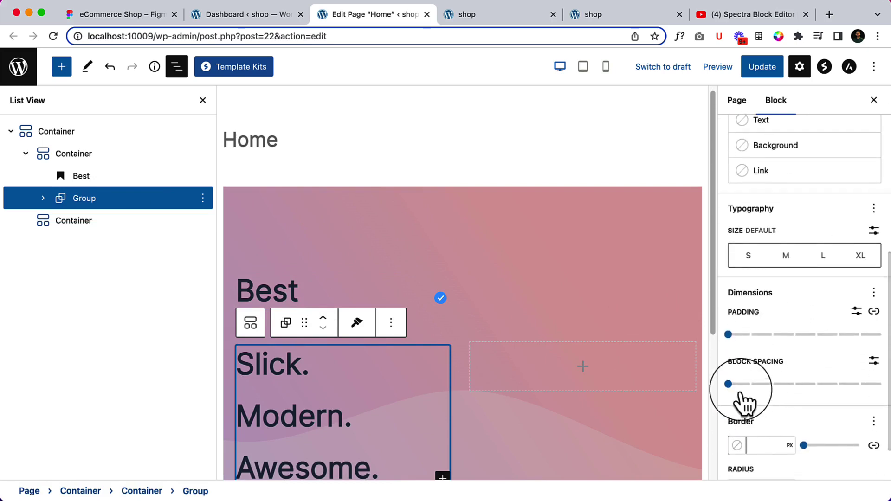
{"action": "left_click", "coordinate": [750, 385]}
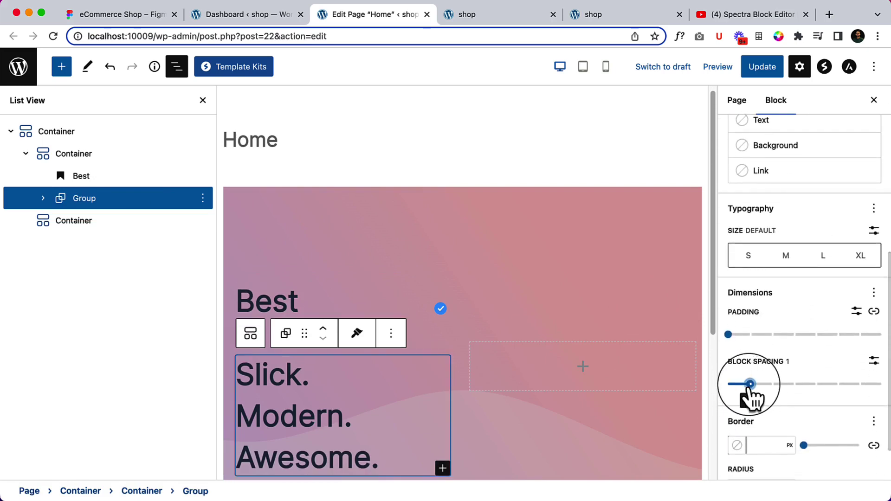
{"action": "left_click_drag", "start_coordinate": [750, 388], "coordinate": [771, 385]}
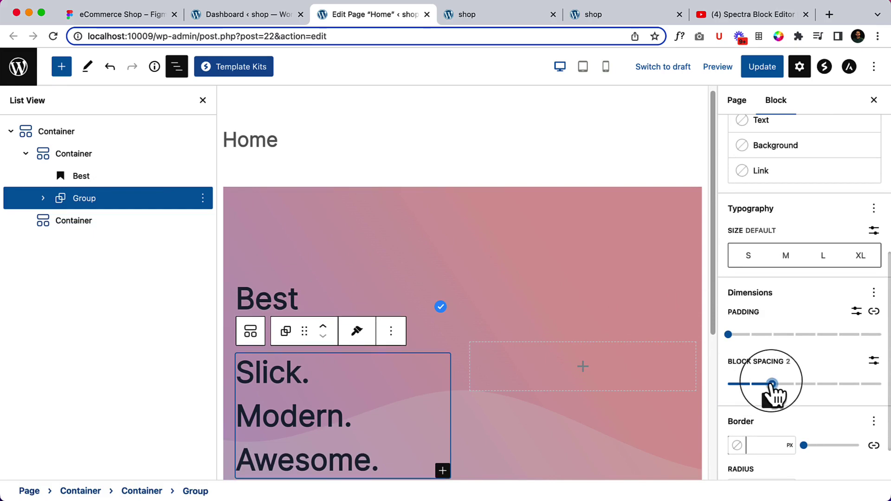
{"action": "left_click", "coordinate": [751, 384]}
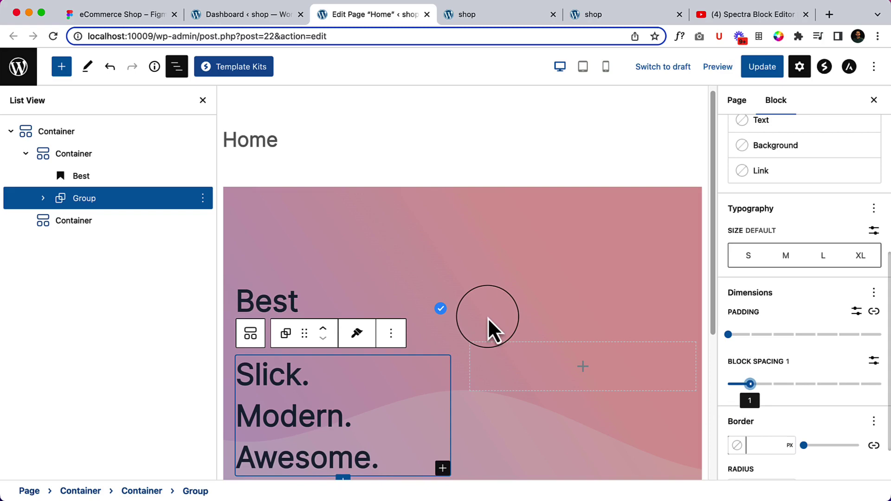
Change the "Best" heading to level H5 and close the List View.
{"action": "scroll", "coordinate": [663, 280], "scroll_direction": "down", "scroll_amount": 2}
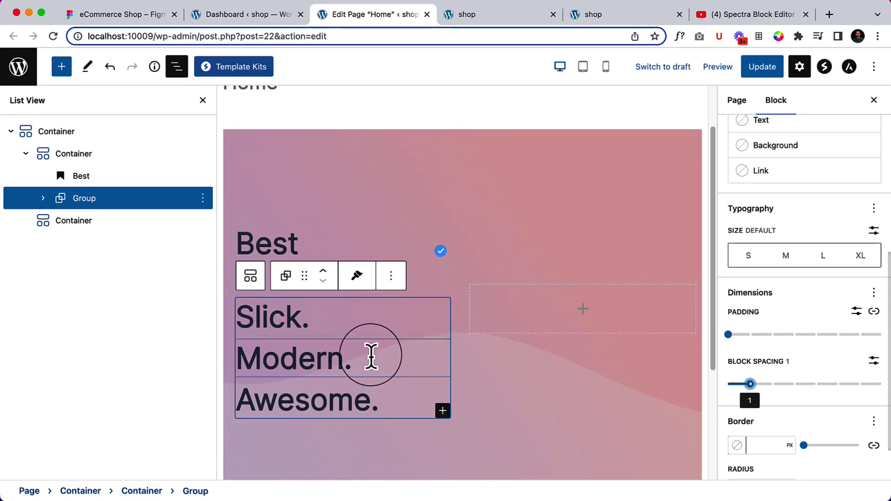
{"action": "scroll", "coordinate": [813, 310], "scroll_direction": "down", "scroll_amount": 1}
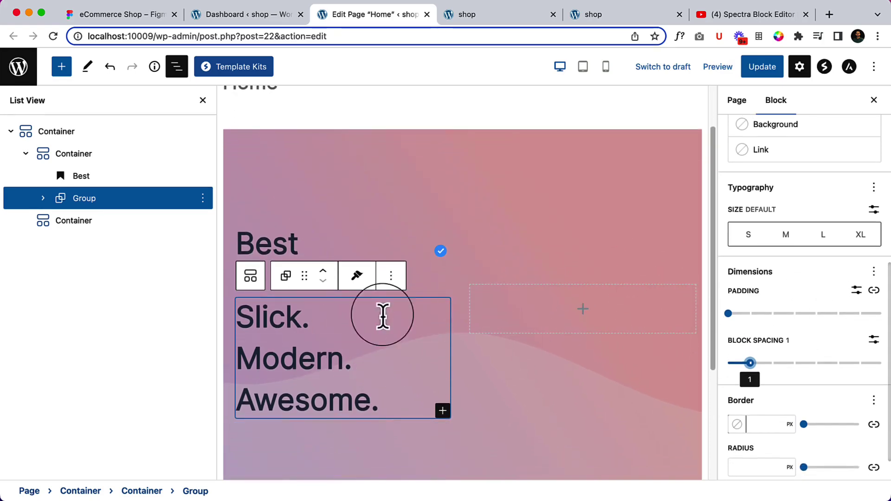
{"action": "left_click", "coordinate": [305, 253]}
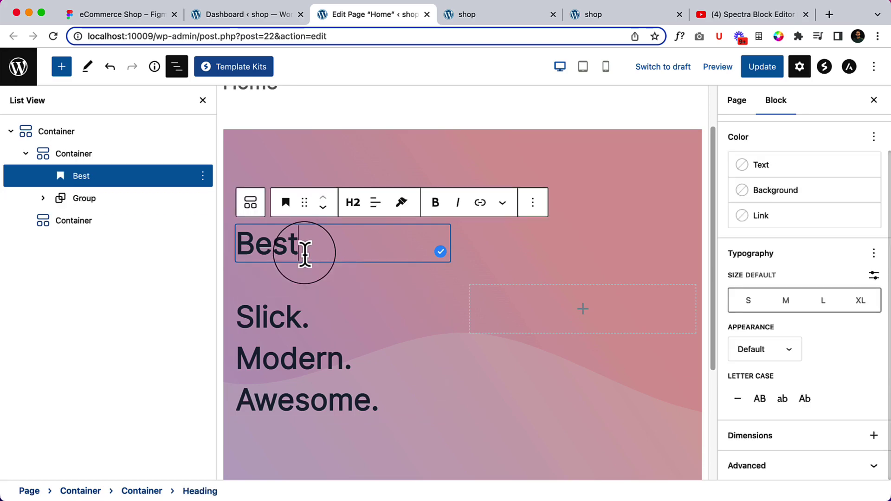
{"action": "left_click", "coordinate": [354, 204]}
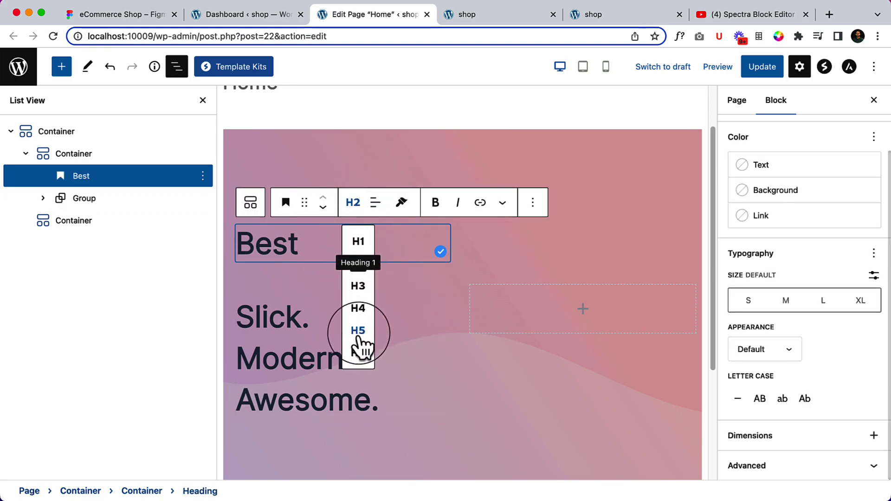
{"action": "left_click", "coordinate": [358, 332]}
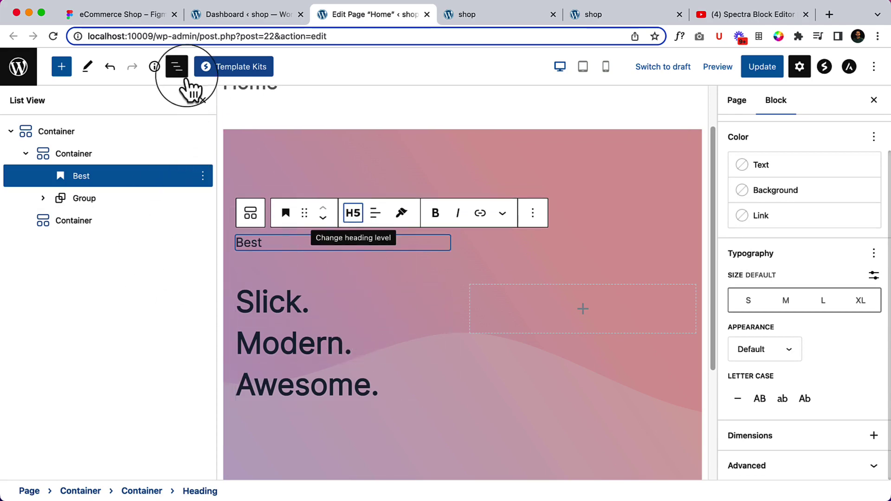
{"action": "left_click", "coordinate": [177, 67]}
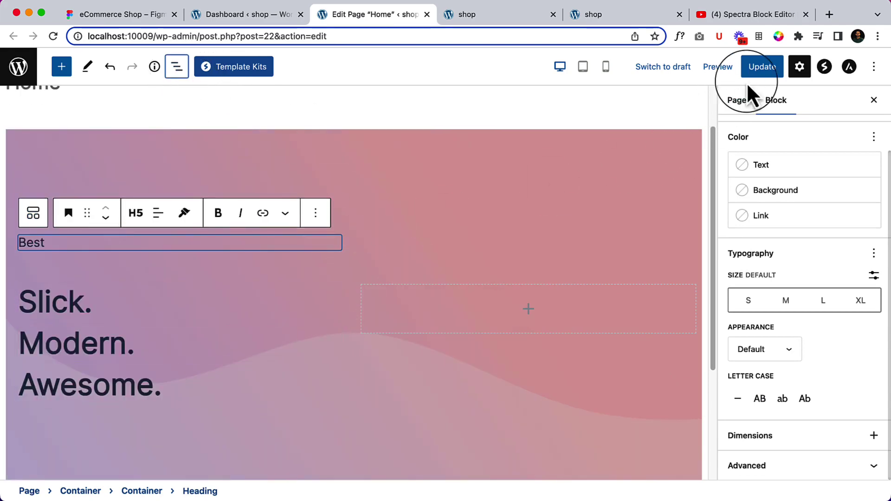
Update the Home page and reload the live shop page to check the hero headings.
{"action": "left_click", "coordinate": [761, 67]}
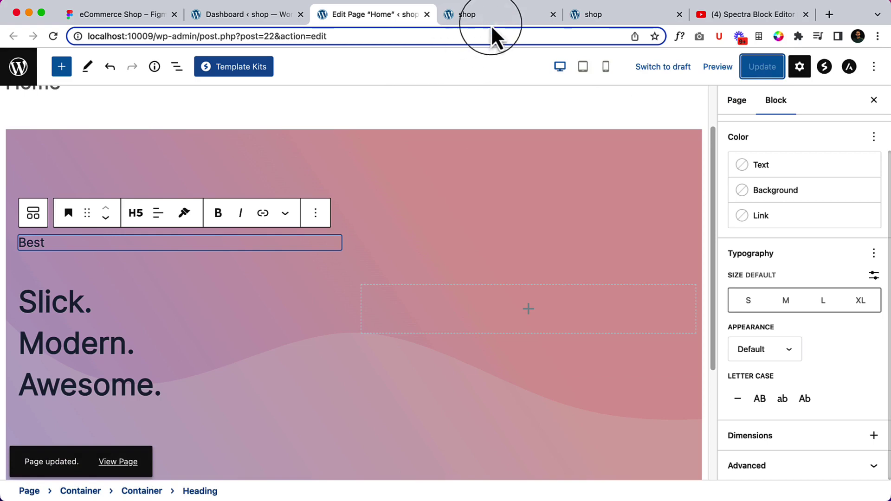
{"action": "left_click", "coordinate": [492, 20]}
{"action": "right_click", "coordinate": [337, 204]}
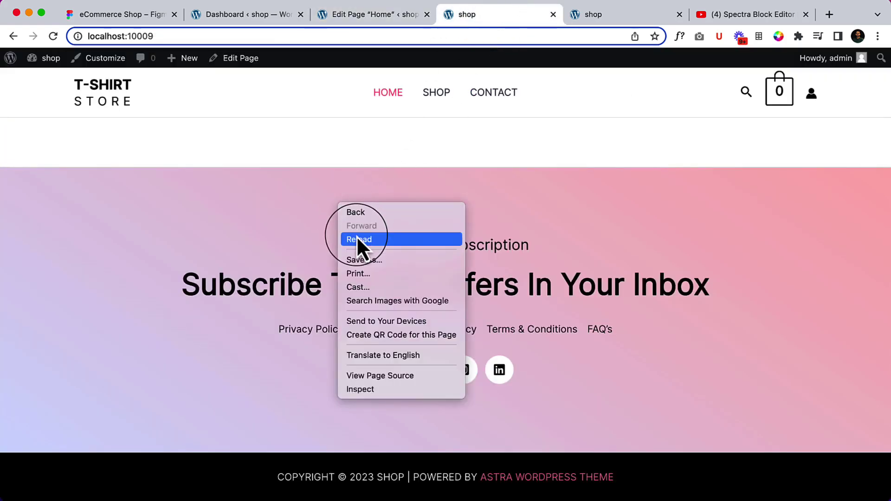
{"action": "left_click", "coordinate": [358, 239]}
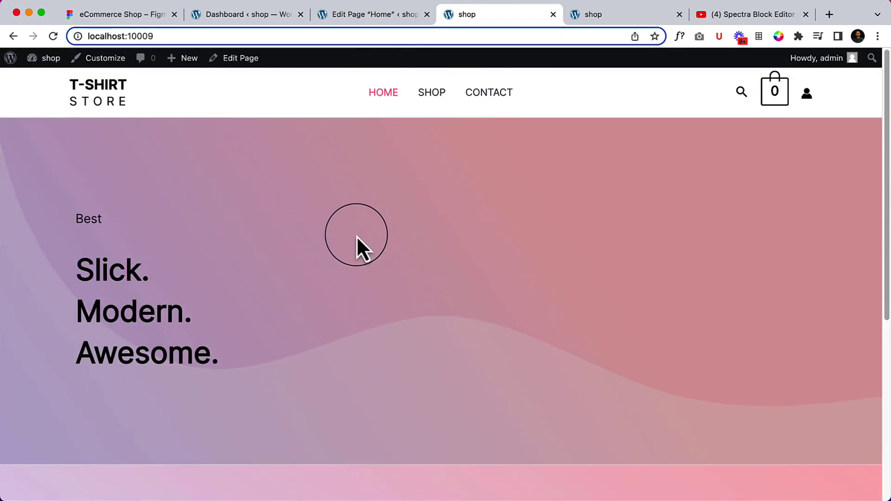
{"action": "scroll", "coordinate": [412, 271], "scroll_direction": "down", "scroll_amount": 10}
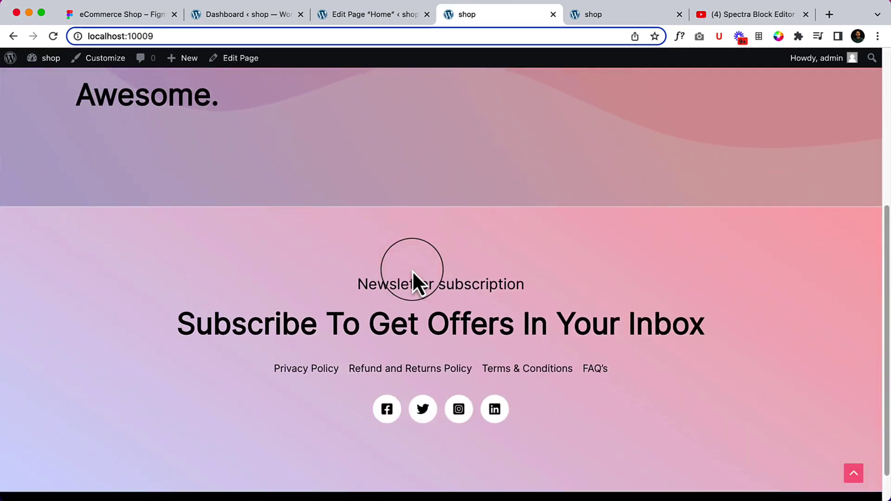
{"action": "scroll", "coordinate": [412, 272], "scroll_direction": "up", "scroll_amount": 10}
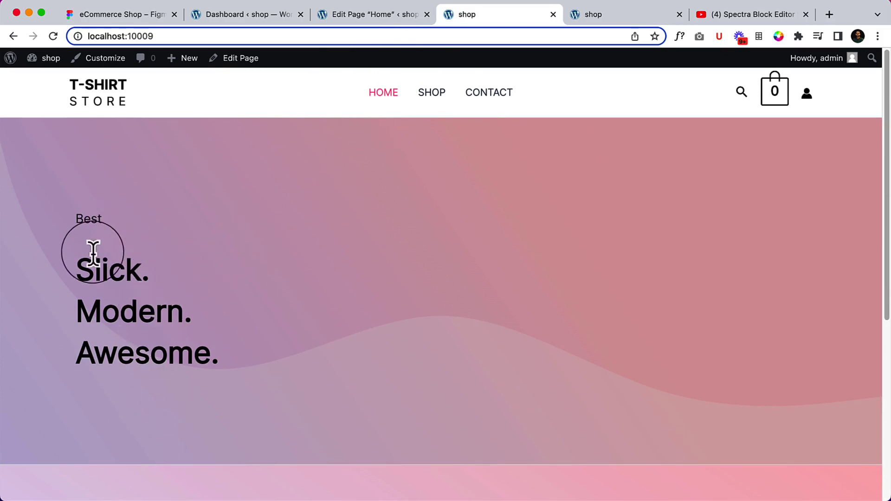
{"action": "left_click_drag", "start_coordinate": [86, 266], "coordinate": [74, 267]}
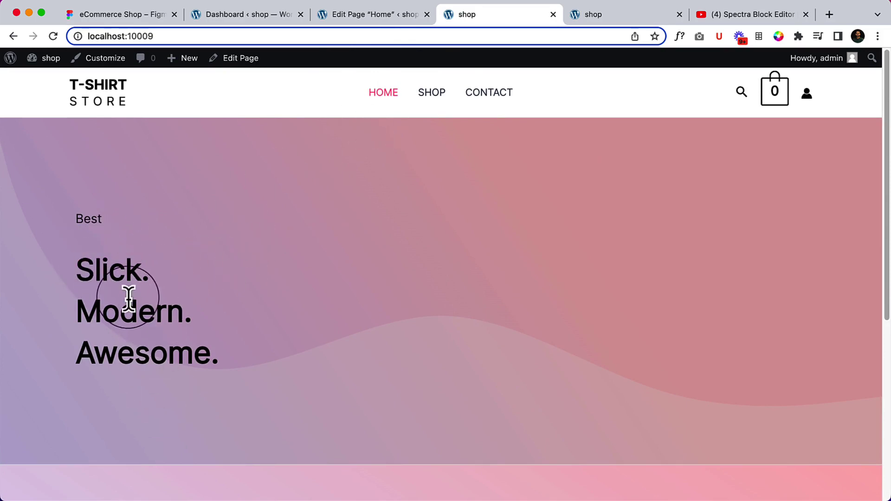
Compare the "Slick.", "Modern." and "Awesome." headings in the page editor with the live shop page.
{"action": "left_click", "coordinate": [352, 21]}
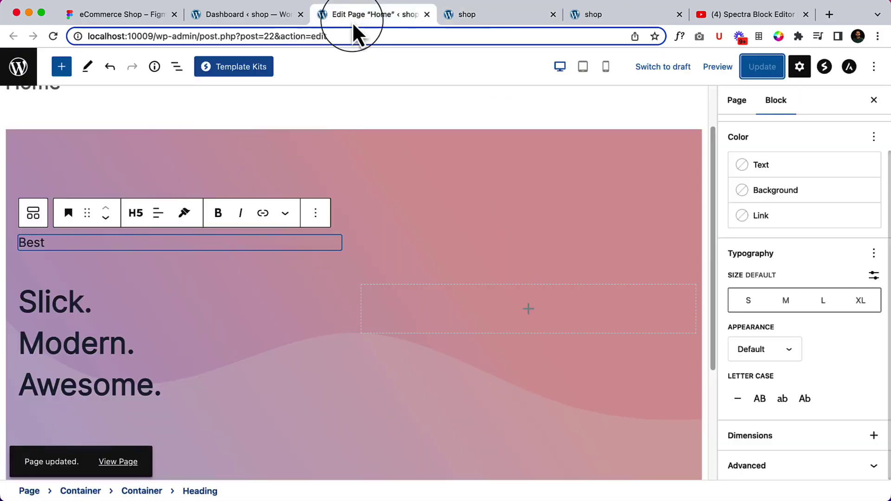
{"action": "left_click", "coordinate": [76, 346]}
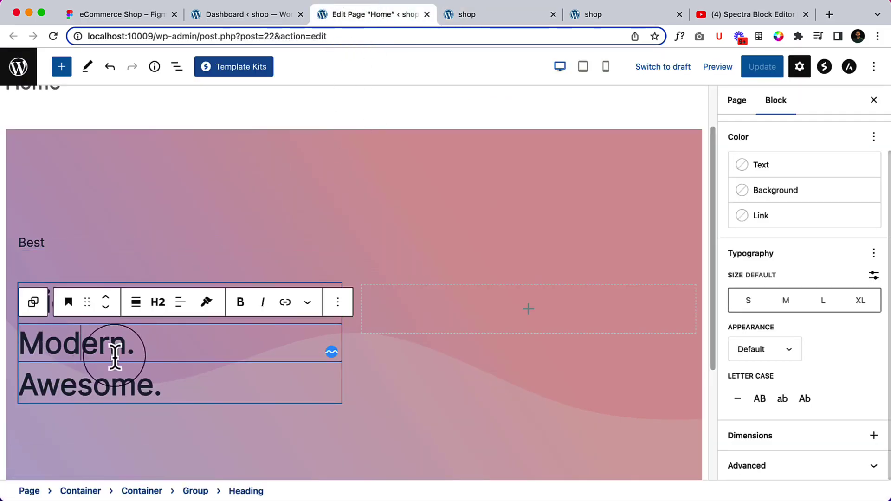
{"action": "double_click", "coordinate": [69, 349]}
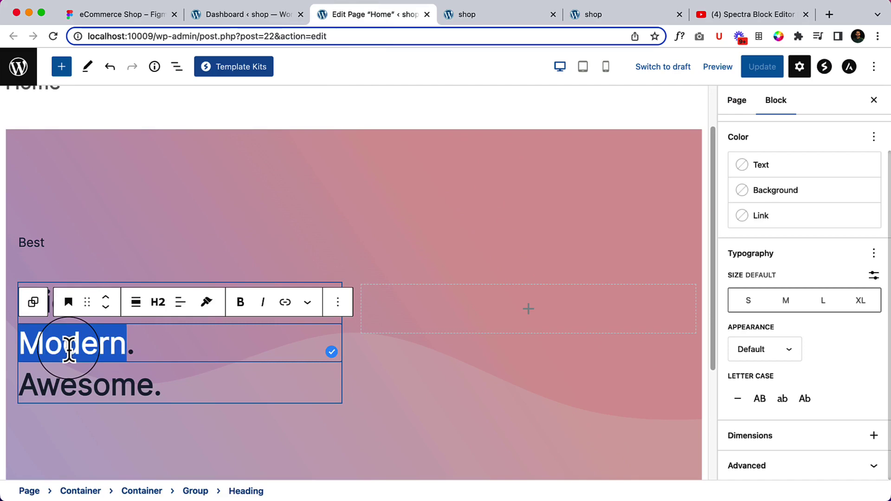
{"action": "type", "text": "Slick."}
{"action": "left_click", "coordinate": [149, 389]}
{"action": "double_click", "coordinate": [143, 389]}
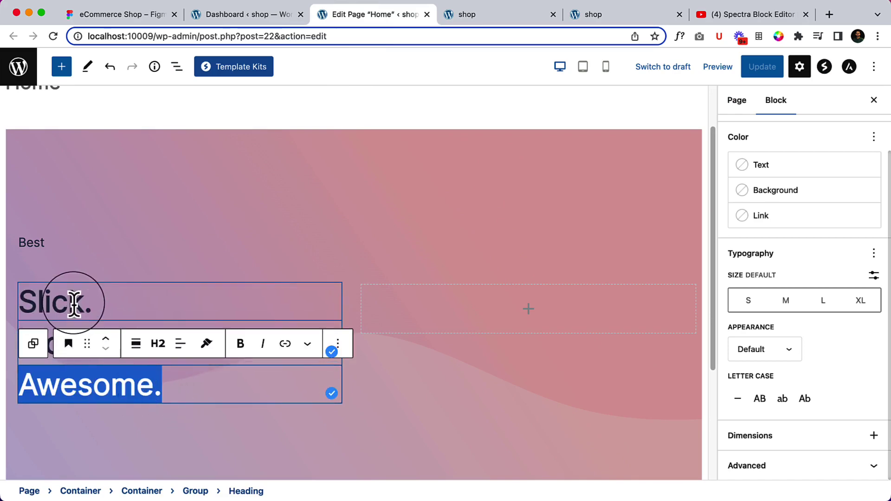
{"action": "scroll", "coordinate": [74, 307], "scroll_direction": "down", "scroll_amount": 3}
{"action": "left_click", "coordinate": [500, 13]}
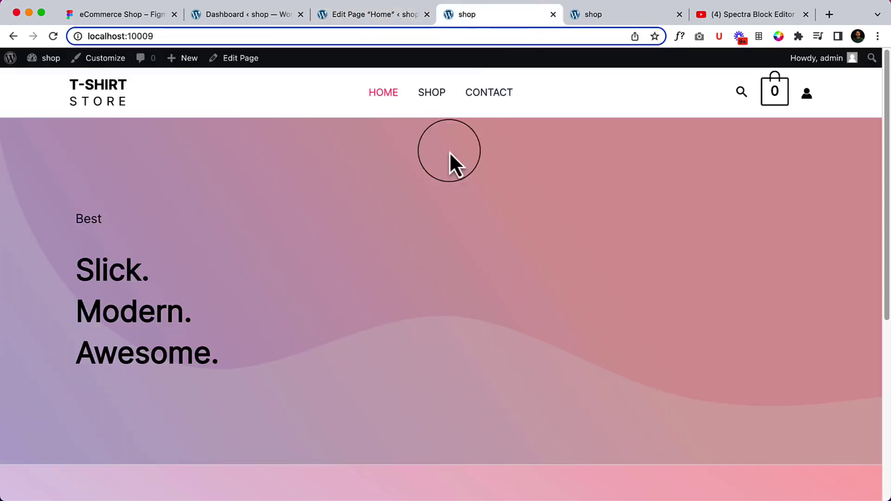
In the page editor, change the "Slick.", "Modern." and "Awesome." headings to level H1.
{"action": "left_click", "coordinate": [344, 20]}
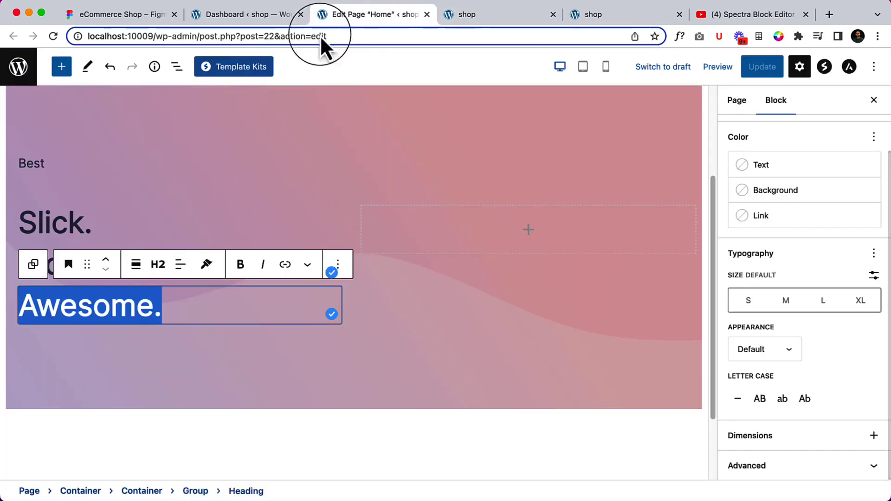
{"action": "left_click", "coordinate": [89, 229]}
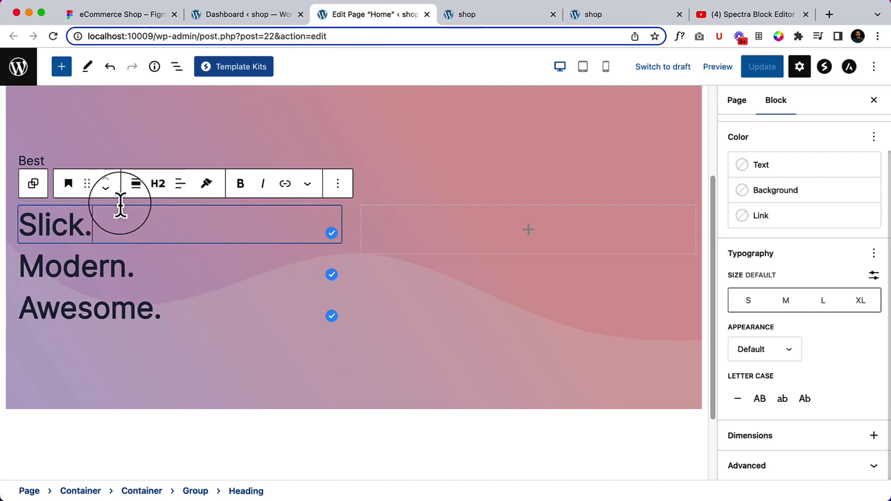
{"action": "left_click", "coordinate": [159, 183]}
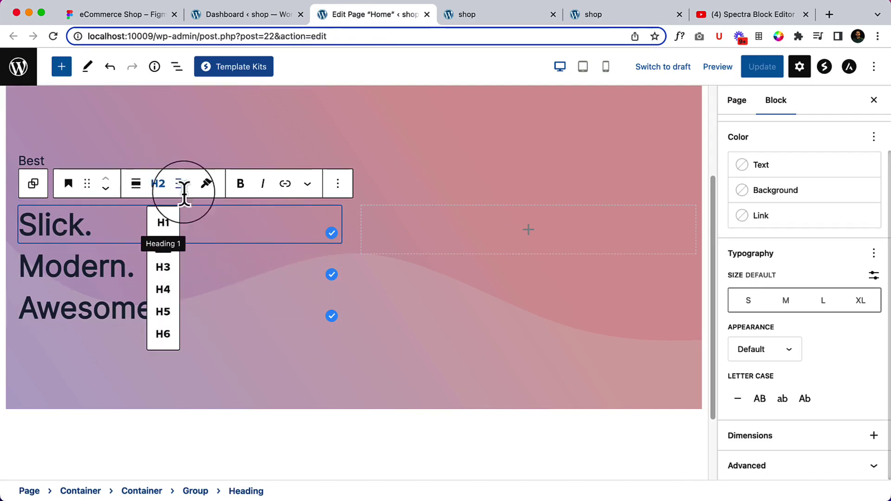
{"action": "left_click", "coordinate": [171, 226]}
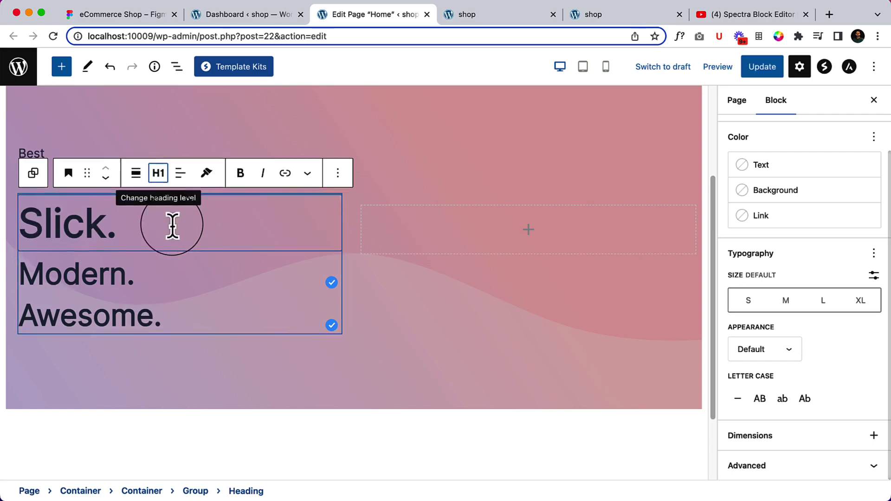
{"action": "left_click", "coordinate": [143, 278]}
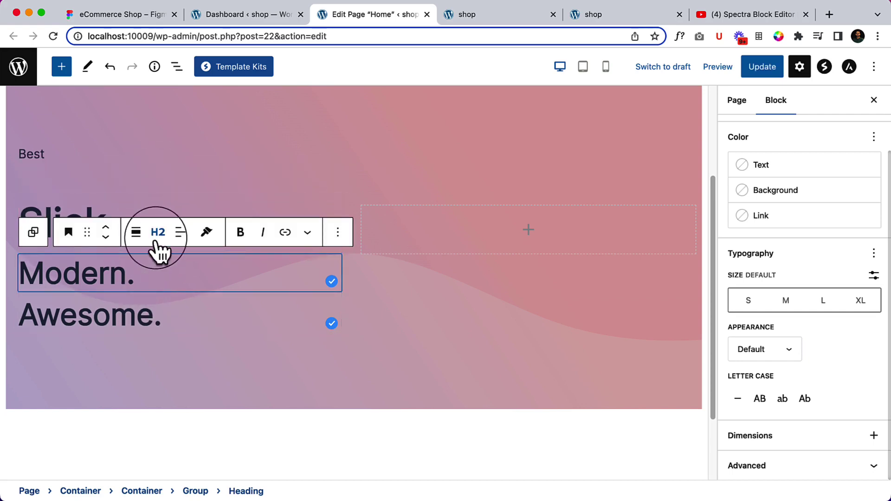
{"action": "left_click", "coordinate": [158, 233]}
{"action": "left_click", "coordinate": [159, 270]}
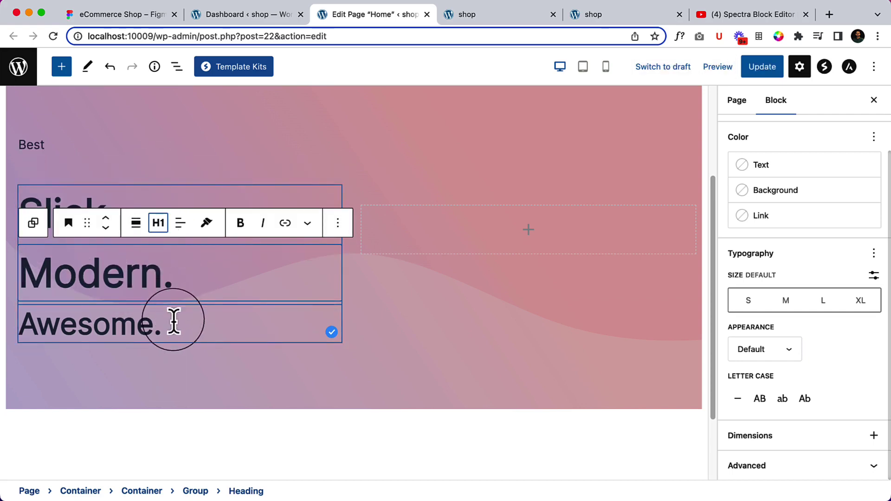
{"action": "left_click", "coordinate": [176, 320]}
{"action": "left_click", "coordinate": [165, 292]}
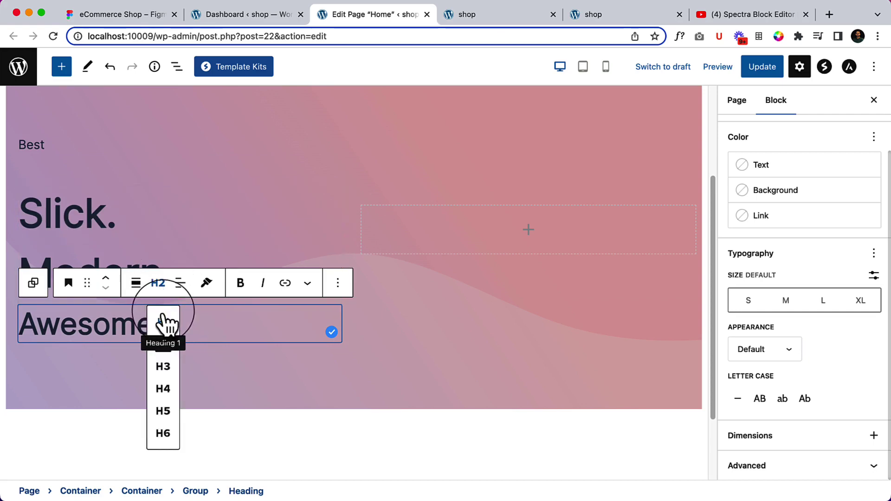
{"action": "left_click", "coordinate": [163, 322]}
Update the page and reload the live shop page to check the hero's heading sizes.
{"action": "left_click", "coordinate": [745, 75]}
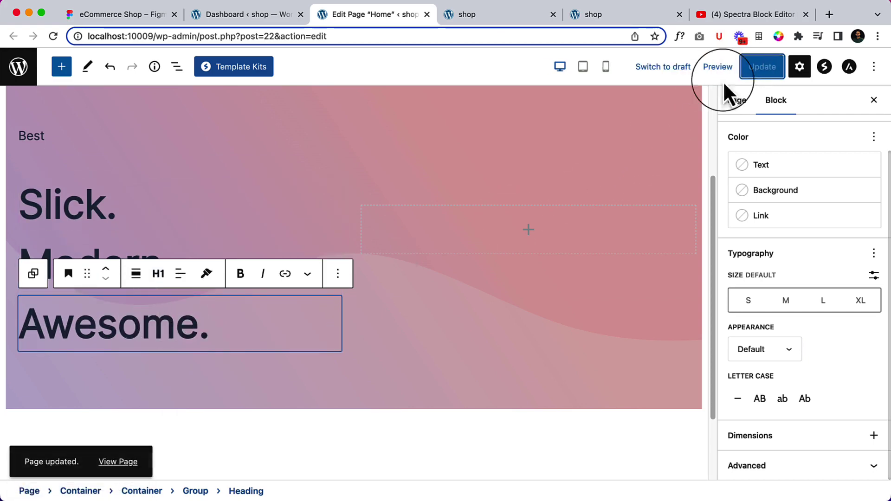
{"action": "left_click", "coordinate": [492, 22]}
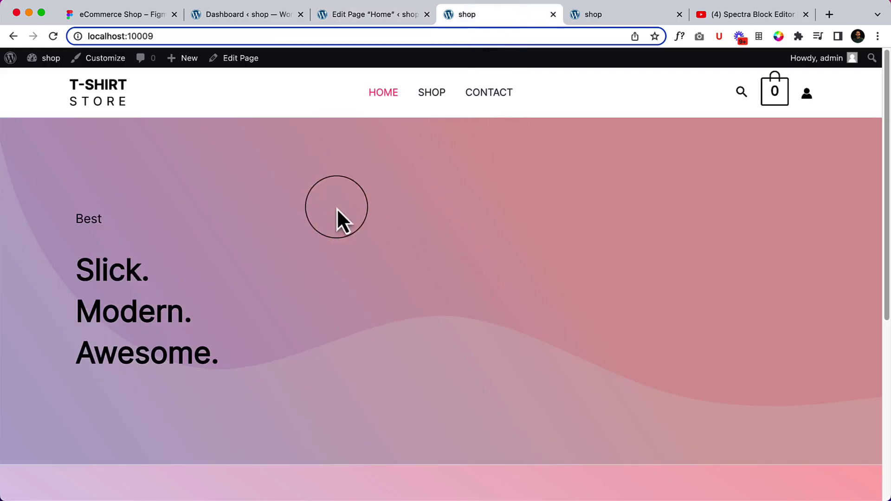
{"action": "right_click", "coordinate": [337, 208]}
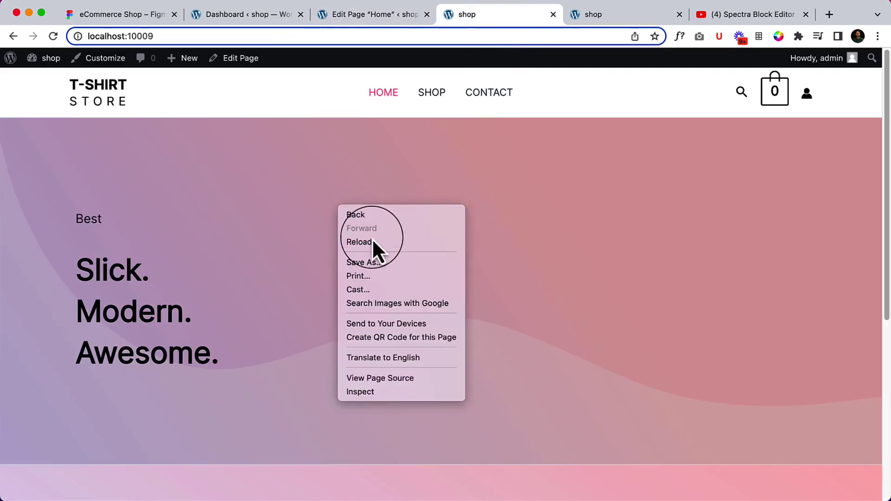
{"action": "left_click", "coordinate": [372, 238]}
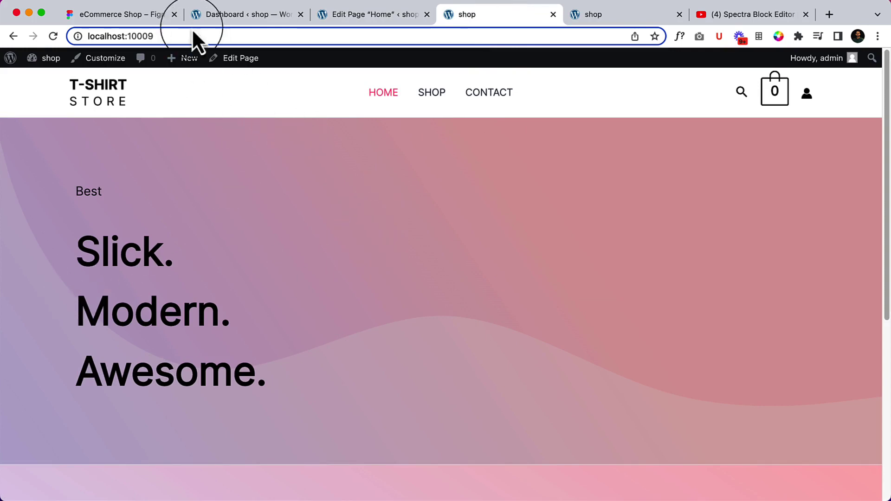
Switch to the Figma design and inspect the hero's main heading and the tagline below it.
{"action": "left_click", "coordinate": [138, 20]}
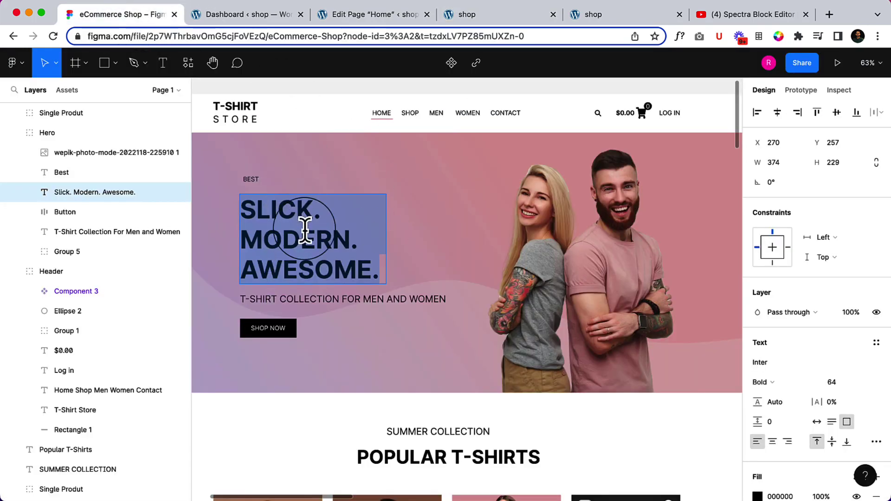
{"action": "key", "text": "Escape"}
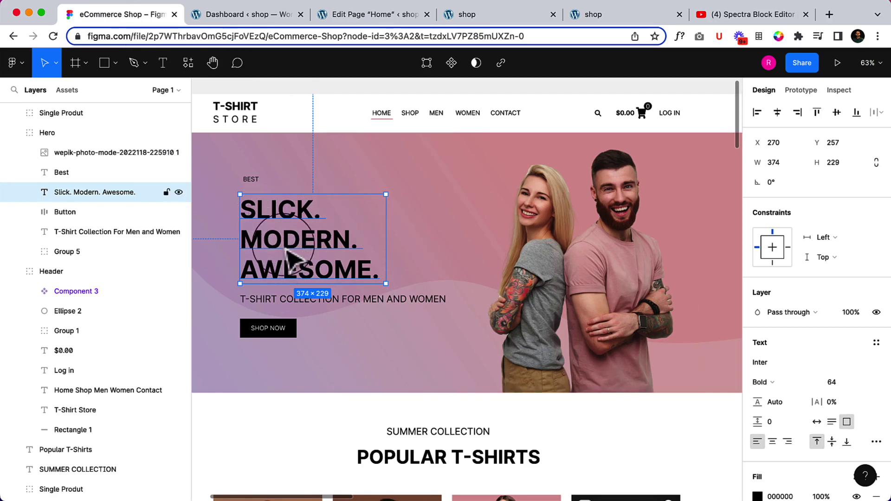
{"action": "double_click", "coordinate": [275, 299]}
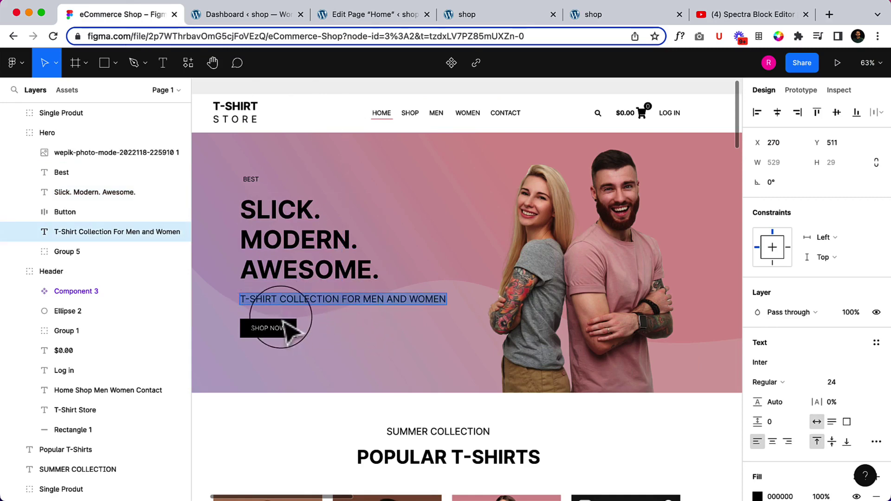
Return to the WordPress page editor and set the "Awesome.", "Modern." and "Slick." headings to uppercase letter case.
{"action": "left_click", "coordinate": [369, 15]}
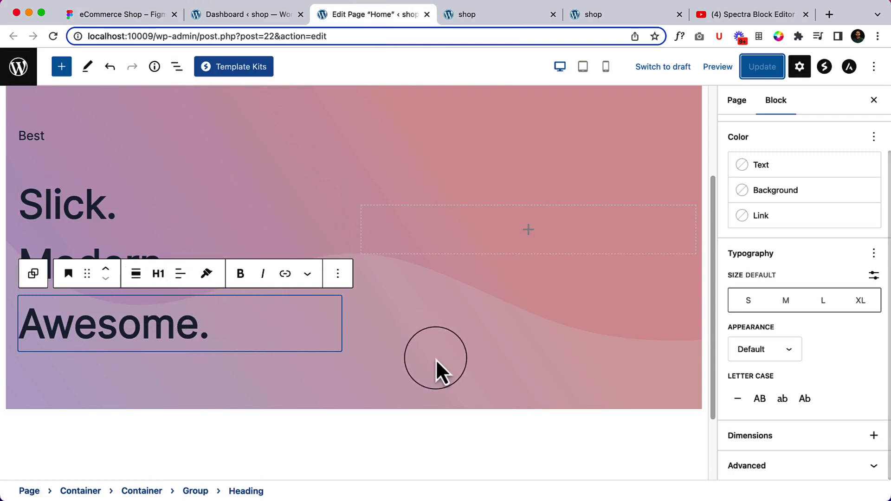
{"action": "left_click", "coordinate": [282, 322]}
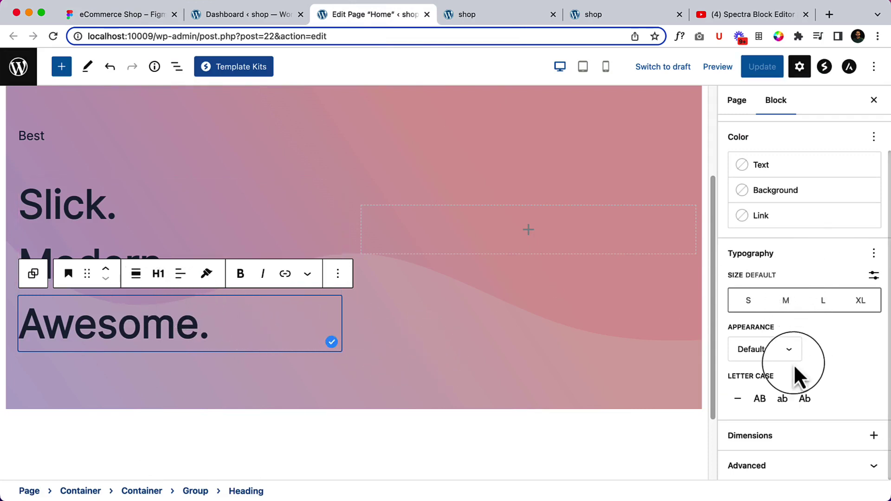
{"action": "left_click", "coordinate": [764, 400]}
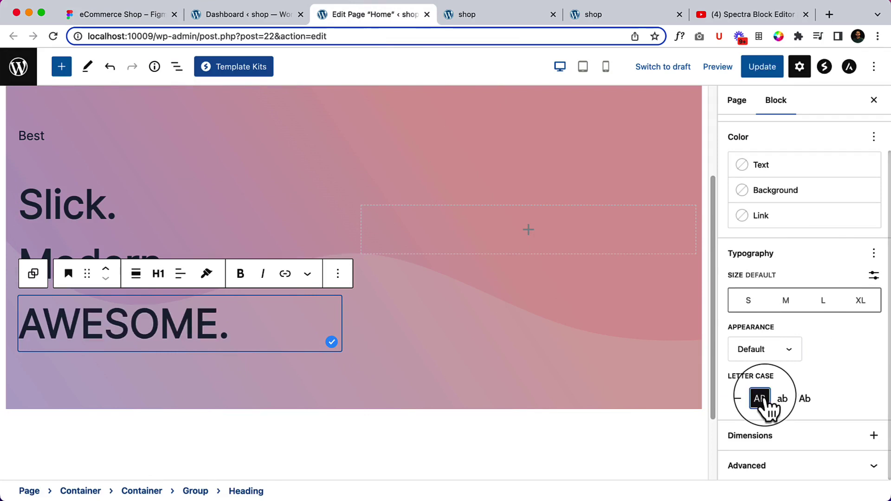
{"action": "left_click", "coordinate": [295, 250]}
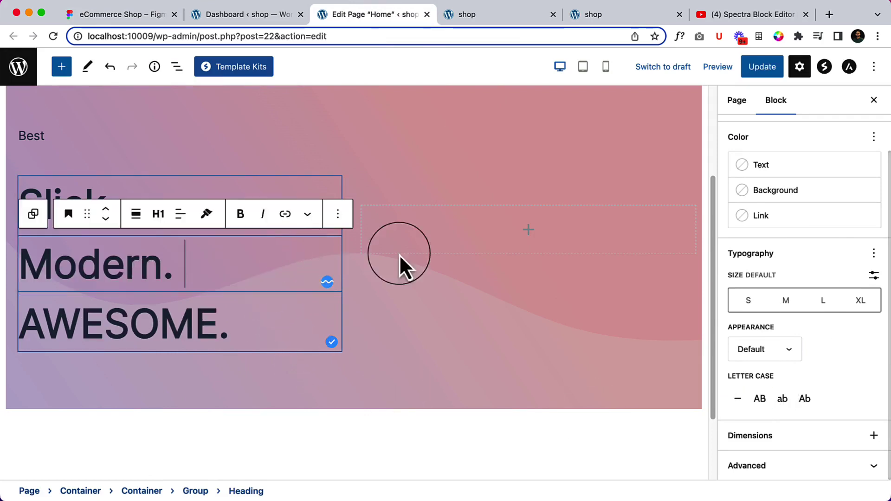
{"action": "left_click", "coordinate": [759, 400]}
{"action": "left_click", "coordinate": [231, 193]}
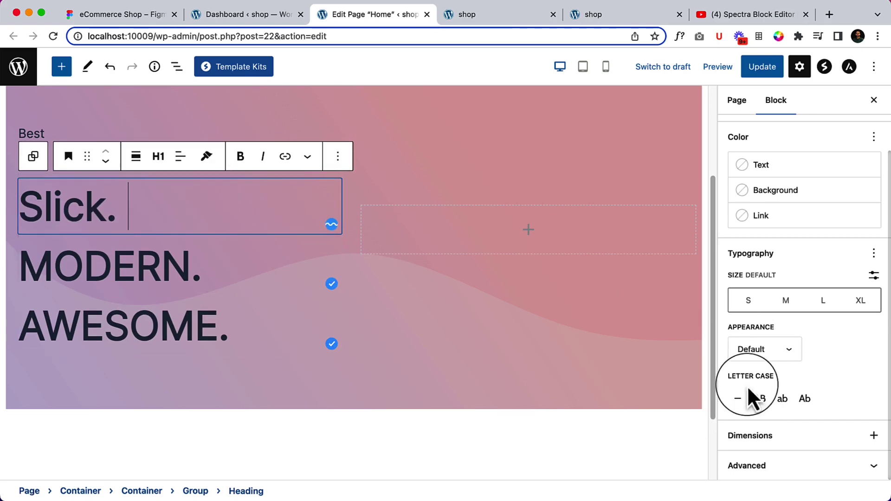
{"action": "left_click", "coordinate": [760, 399]}
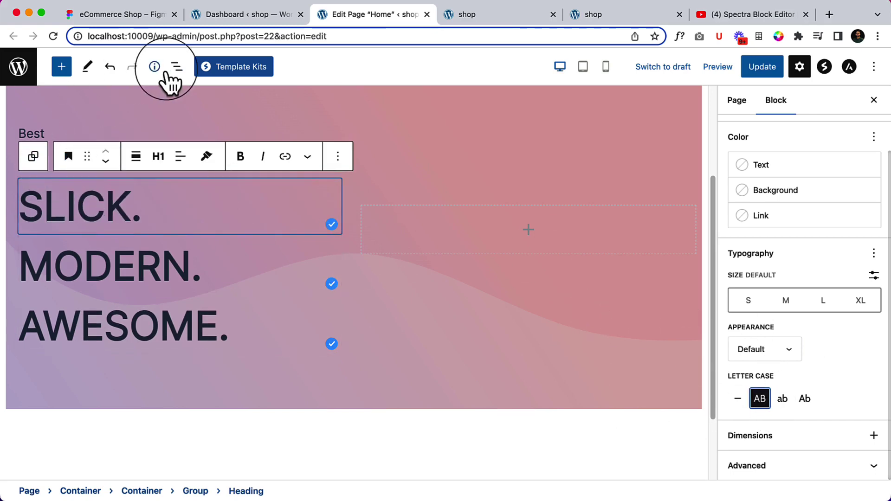
Set the block spacing of the group holding the three hero headings to 0.20 rem.
{"action": "left_click", "coordinate": [197, 492]}
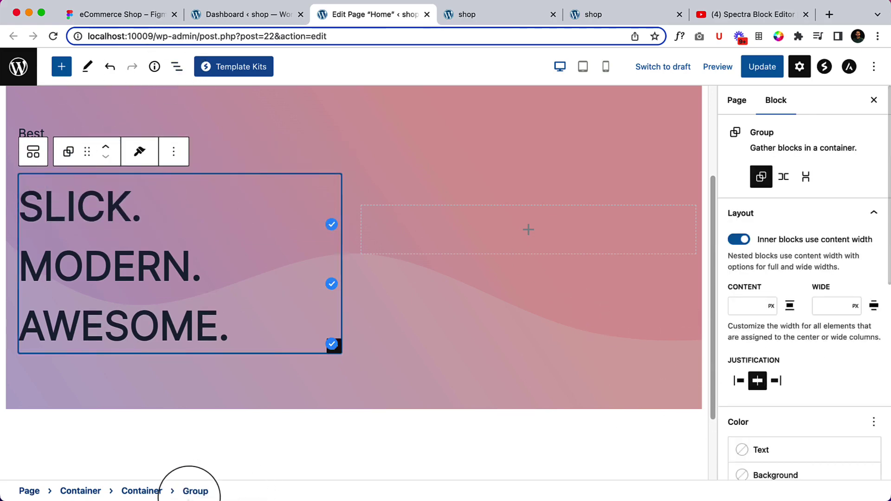
{"action": "scroll", "coordinate": [796, 386], "scroll_direction": "down", "scroll_amount": 5}
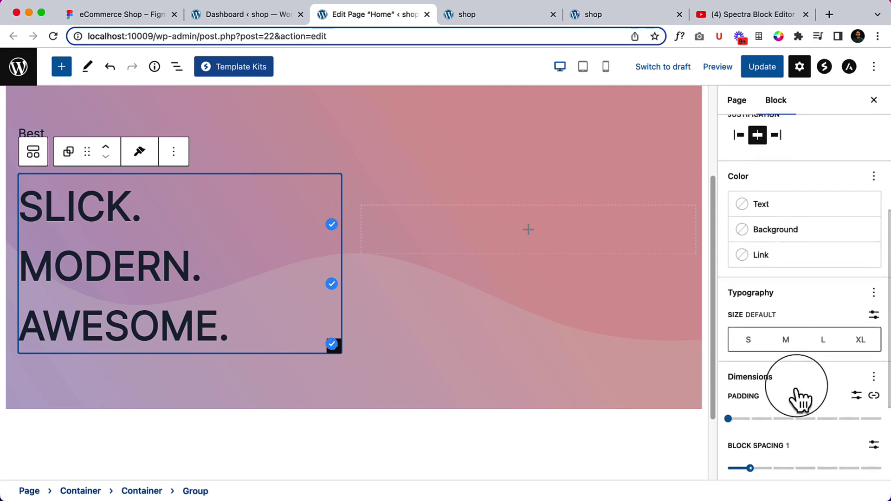
{"action": "left_click", "coordinate": [874, 438]}
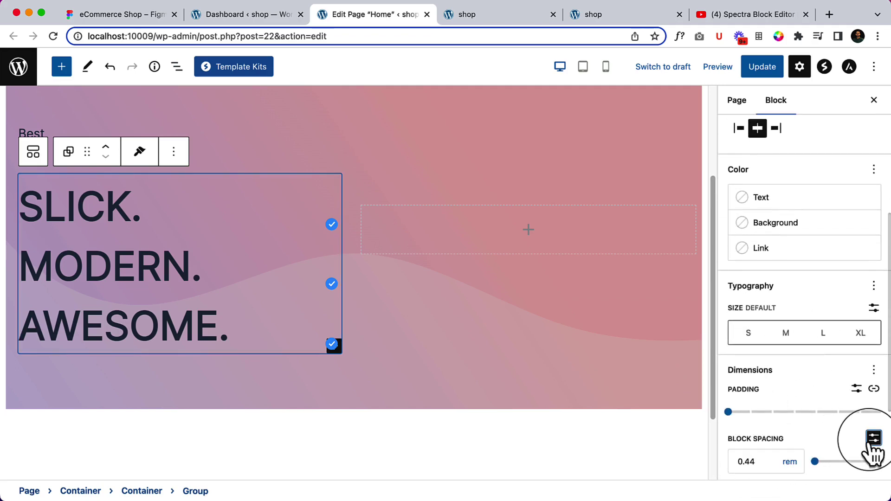
{"action": "scroll", "coordinate": [835, 434], "scroll_direction": "down", "scroll_amount": 2}
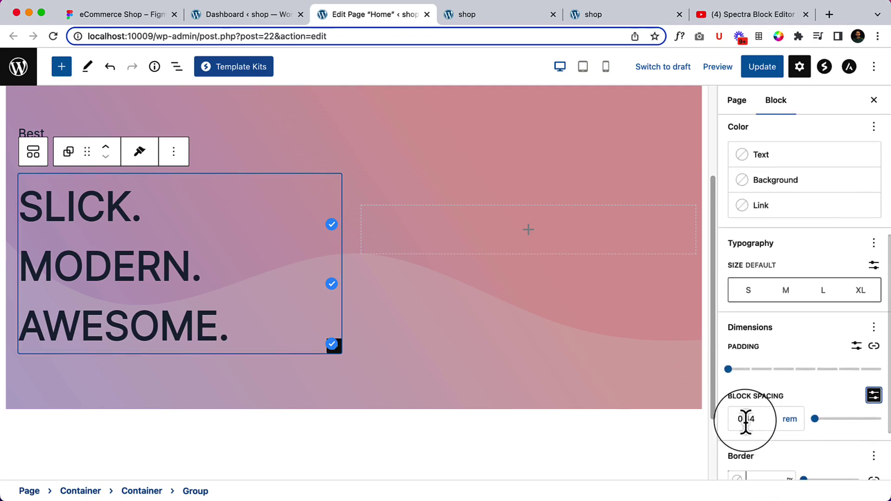
{"action": "left_click_drag", "start_coordinate": [746, 419], "coordinate": [769, 419]}
{"action": "type", "text": "20"}
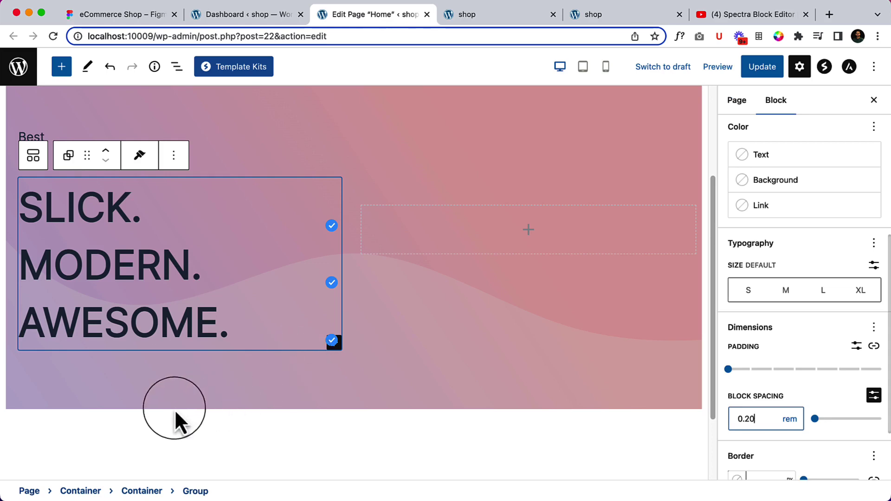
{"action": "left_click", "coordinate": [195, 379]}
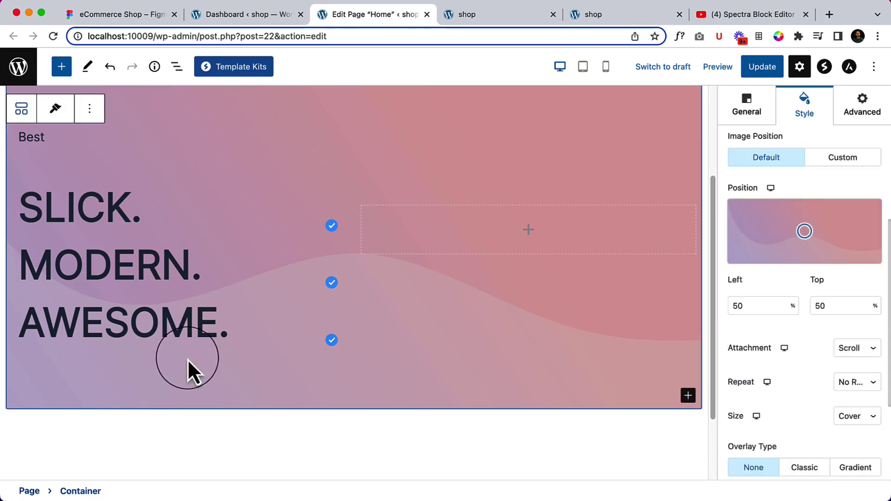
Duplicate the "Best" heading inside the hero's first inner container and move the copy below the headings group.
{"action": "double_click", "coordinate": [91, 495]}
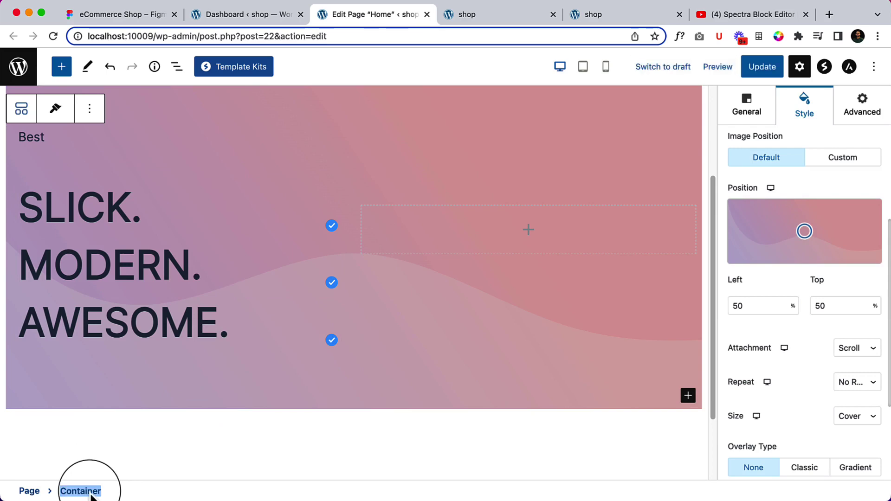
{"action": "left_click", "coordinate": [176, 66]}
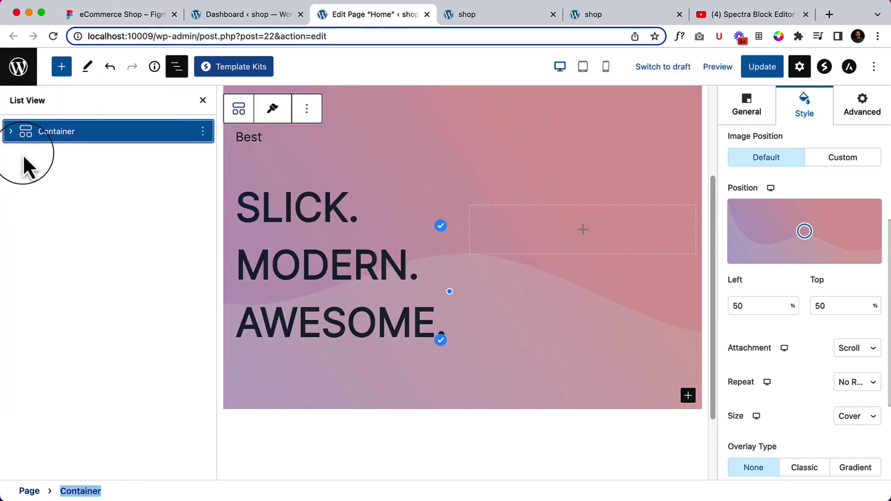
{"action": "left_click", "coordinate": [13, 135]}
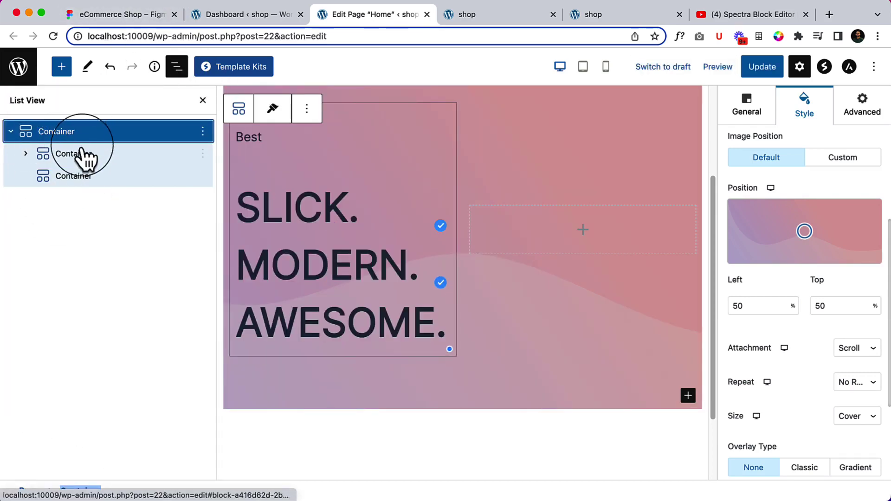
{"action": "left_click", "coordinate": [81, 154]}
{"action": "left_click", "coordinate": [26, 154]}
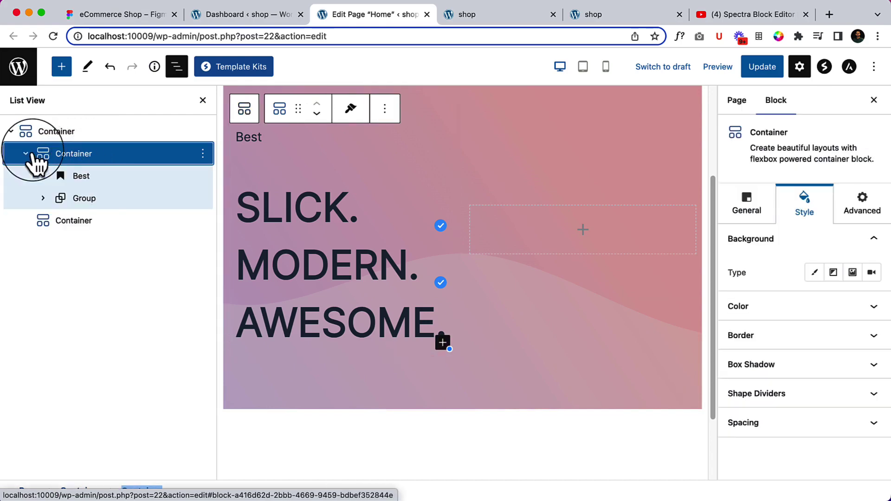
{"action": "left_click", "coordinate": [95, 200]}
{"action": "left_click", "coordinate": [111, 177]}
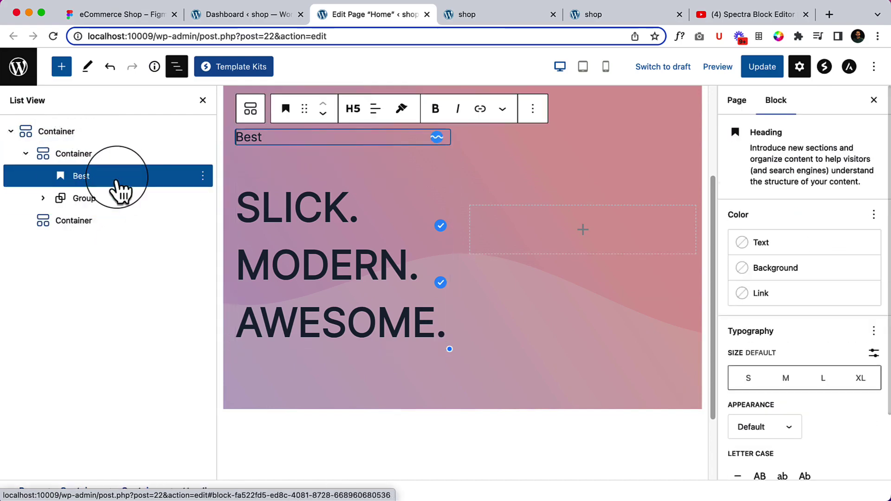
{"action": "left_click", "coordinate": [533, 110]}
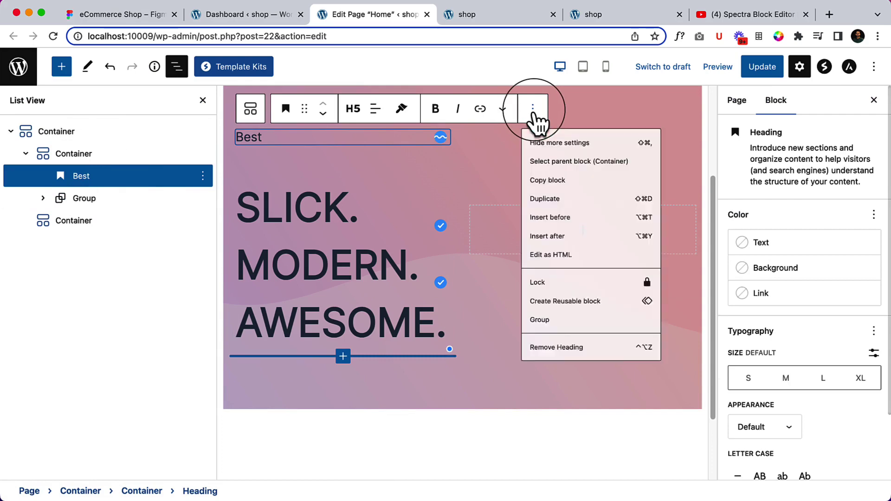
{"action": "left_click", "coordinate": [548, 215]}
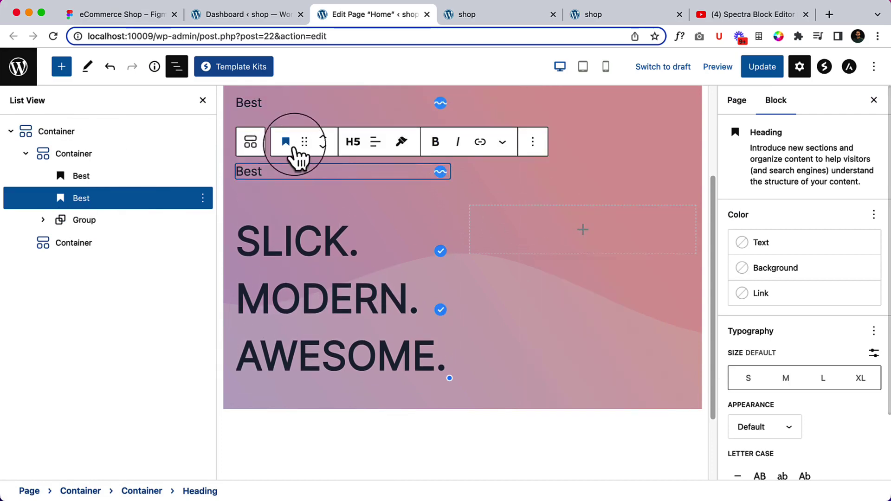
{"action": "left_click", "coordinate": [325, 147]}
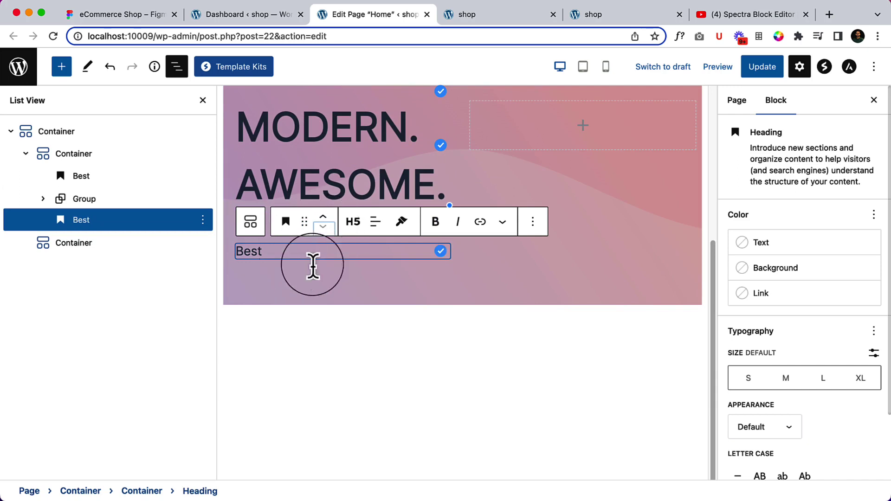
Transform the duplicated "Best" heading into a paragraph and replace its text with "T-Shirt Collection For Men and Women".
{"action": "left_click", "coordinate": [286, 222]}
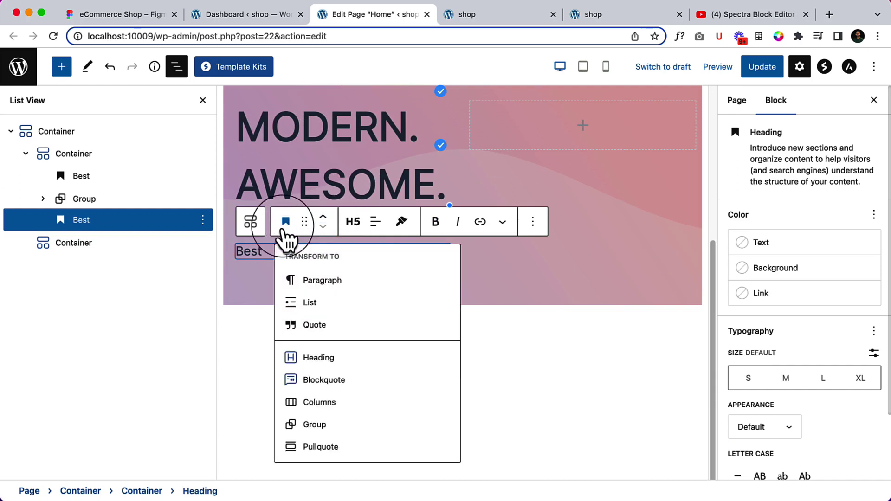
{"action": "left_click", "coordinate": [309, 280]}
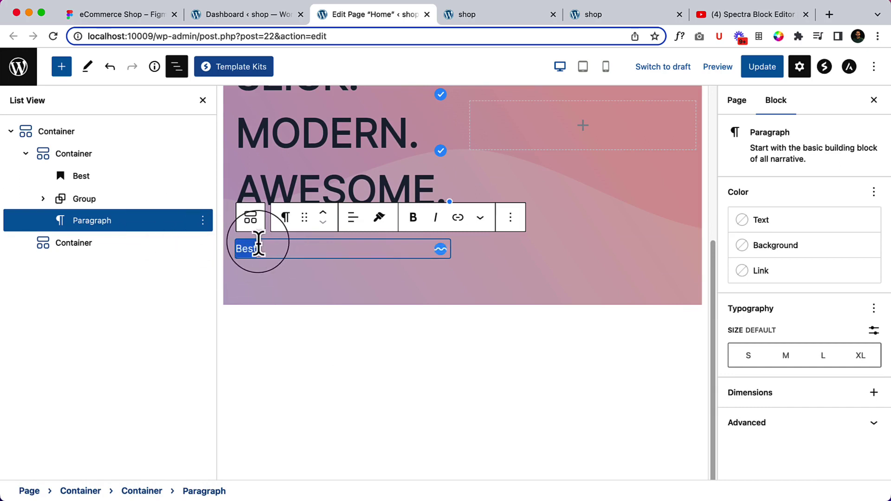
{"action": "key", "text": "super+v"}
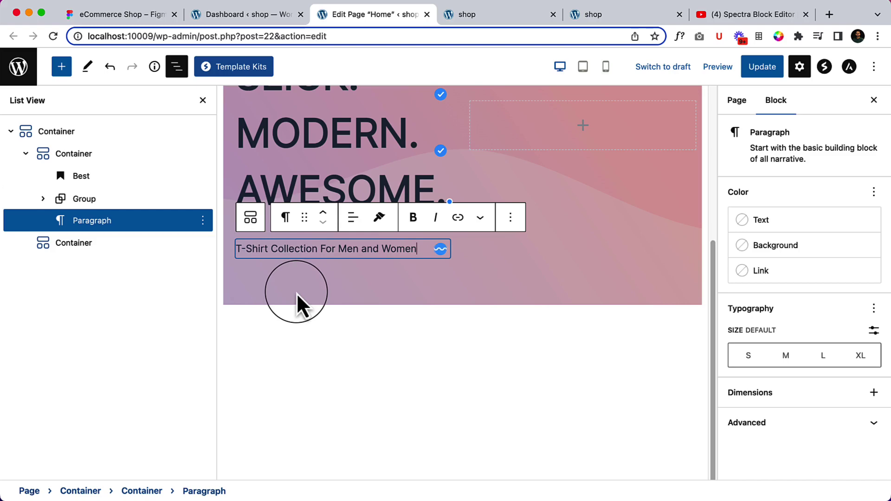
Transform the "T-Shirt Collection For Men and Women" paragraph into a heading and set it to level H4.
{"action": "left_click", "coordinate": [285, 218]}
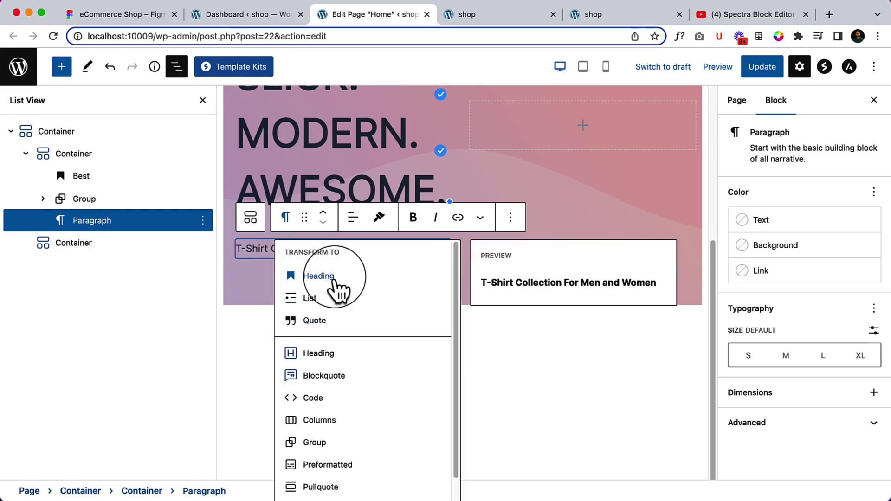
{"action": "left_click", "coordinate": [320, 279]}
{"action": "left_click", "coordinate": [354, 214]}
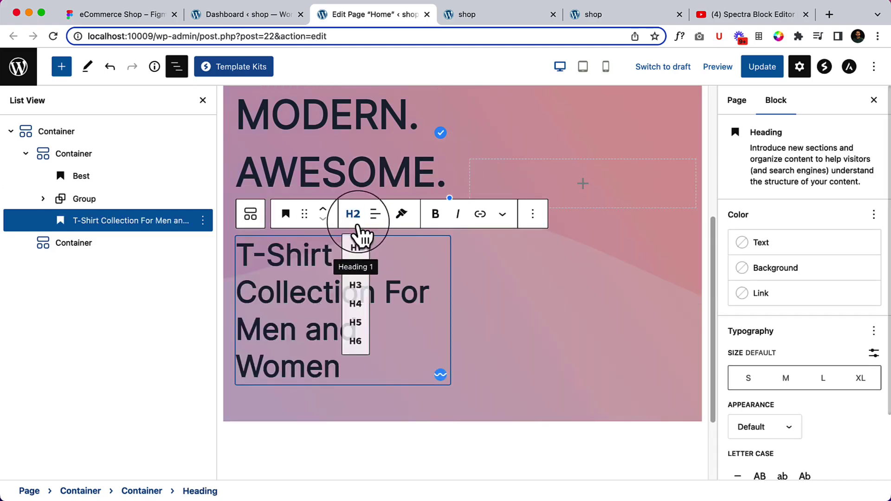
{"action": "left_click", "coordinate": [357, 325]}
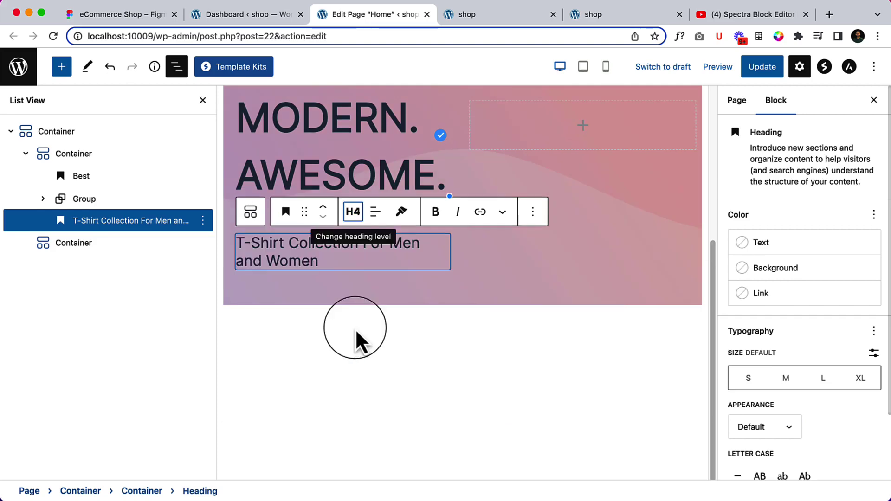
{"action": "left_click", "coordinate": [177, 66]}
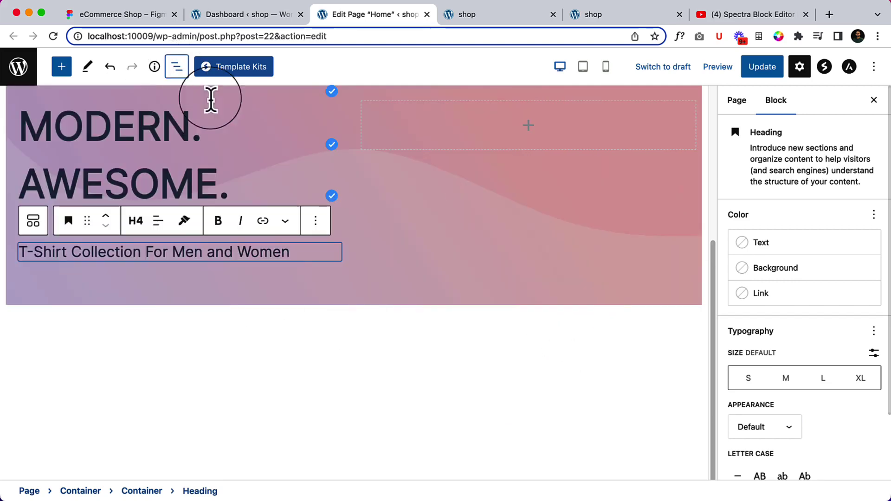
Search the blocks for "butt", check the Figma design, and insert the core Buttons block below the tagline heading.
{"action": "scroll", "coordinate": [340, 332], "scroll_direction": "up", "scroll_amount": 2}
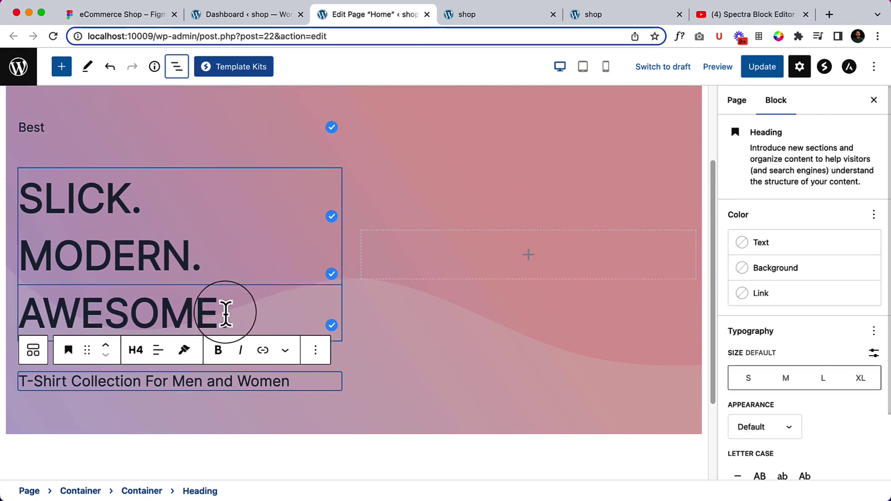
{"action": "left_click", "coordinate": [177, 66]}
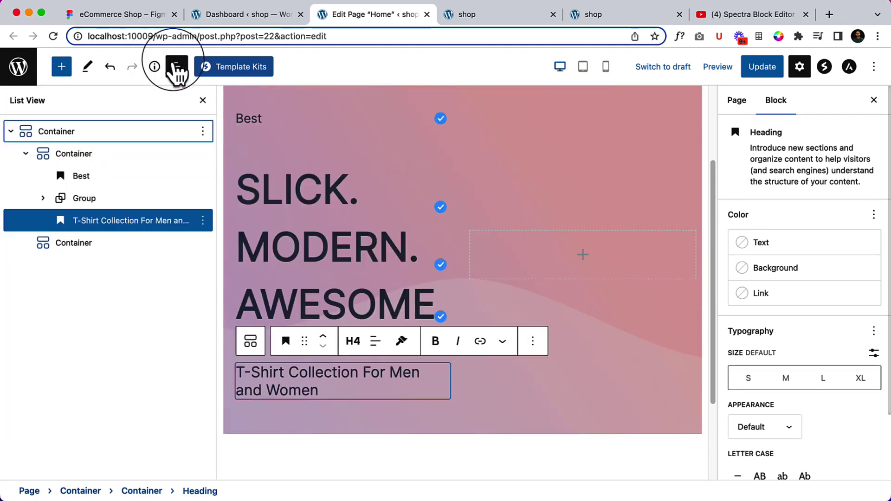
{"action": "left_click", "coordinate": [61, 66]}
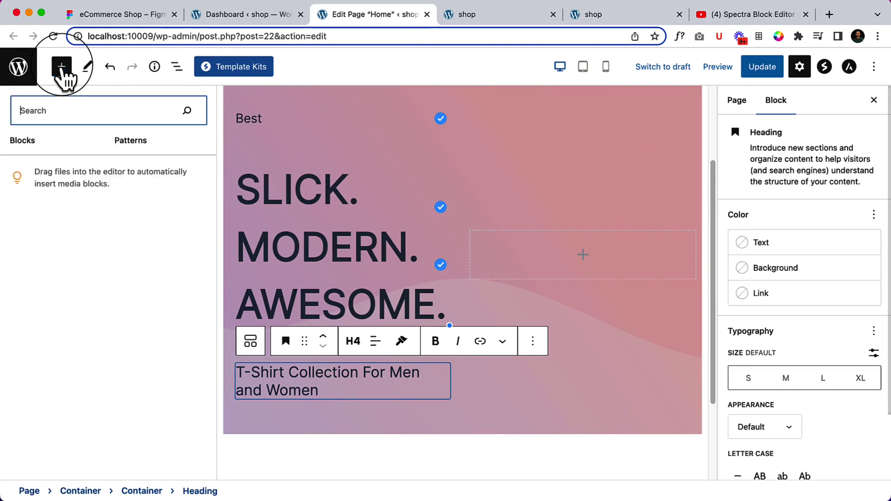
{"action": "left_click", "coordinate": [91, 109]}
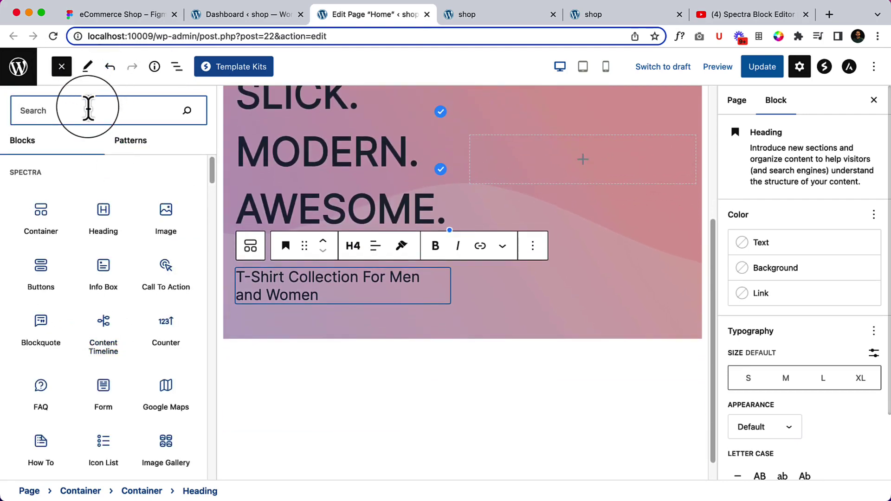
{"action": "type", "text": "butt"}
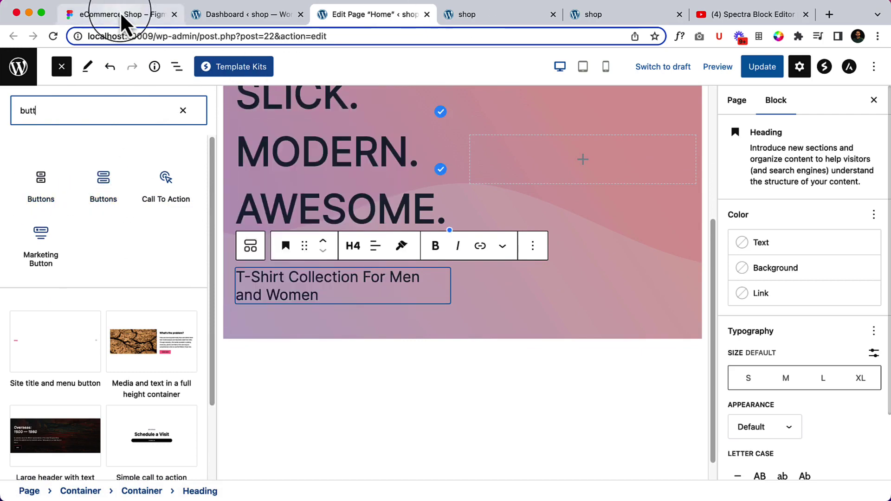
{"action": "left_click", "coordinate": [120, 12]}
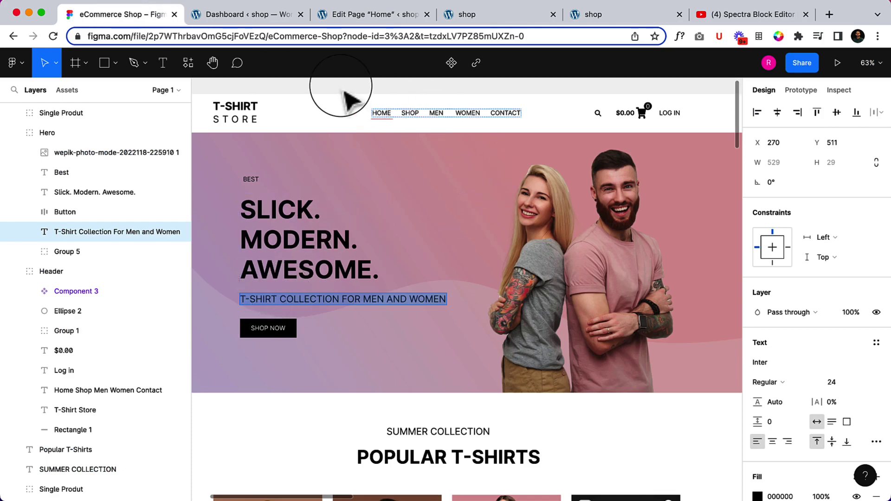
{"action": "left_click", "coordinate": [371, 11]}
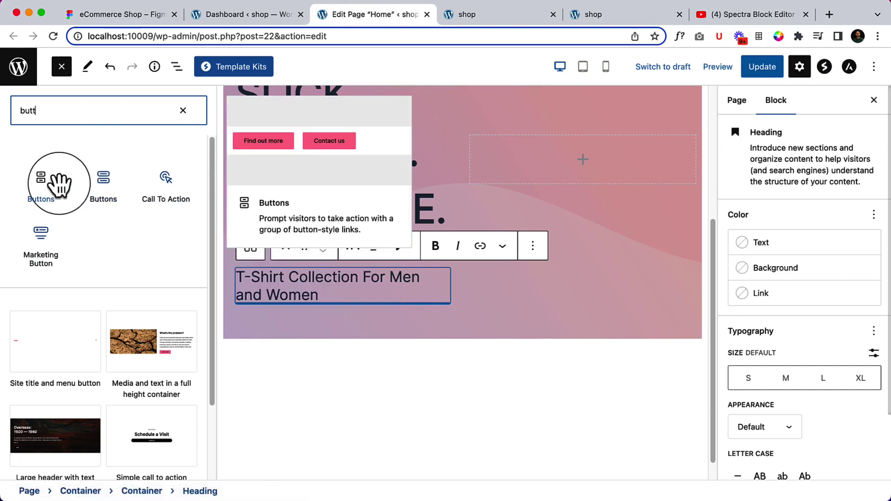
{"action": "left_click_drag", "start_coordinate": [44, 186], "coordinate": [288, 301]}
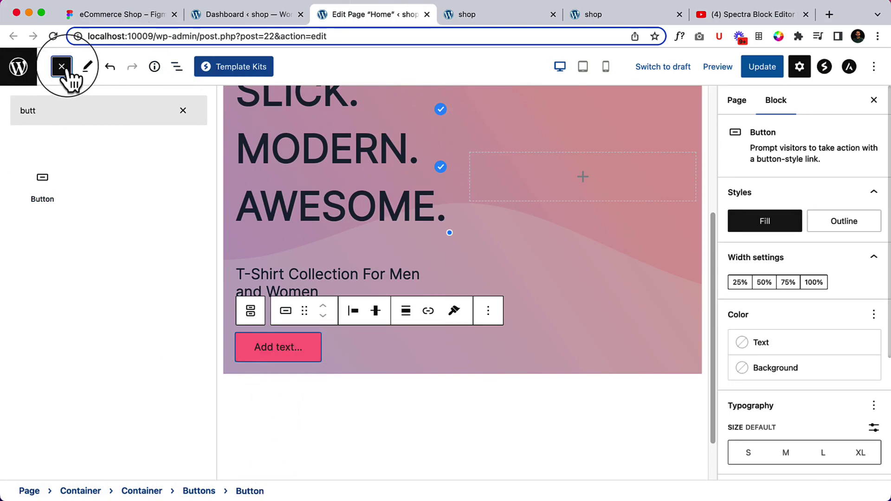
{"action": "left_click", "coordinate": [182, 111]}
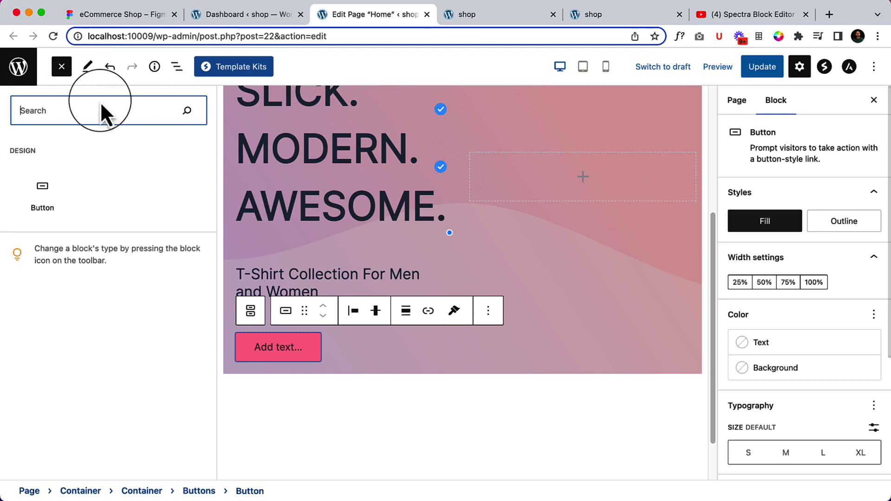
{"action": "left_click", "coordinate": [62, 66]}
Label the new hero button "Shop now", compare with the Figma design, and update the page in the editor.
{"action": "left_click", "coordinate": [69, 325]}
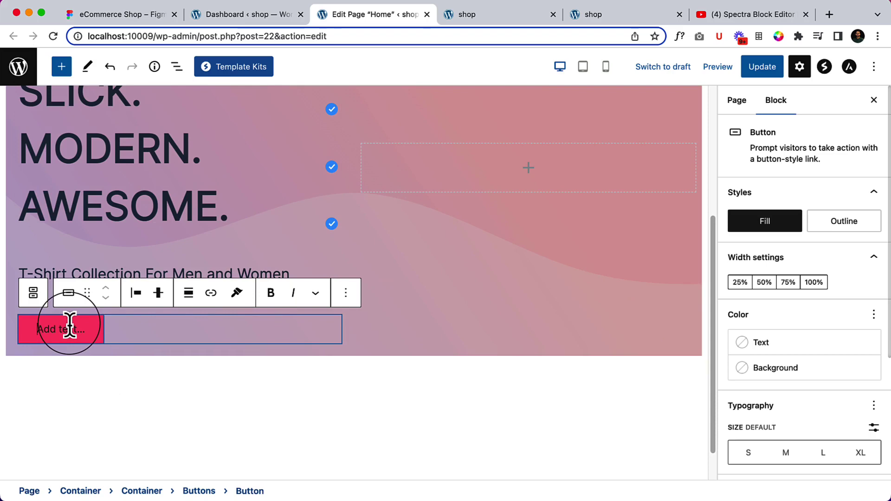
{"action": "type", "text": "Shop now"}
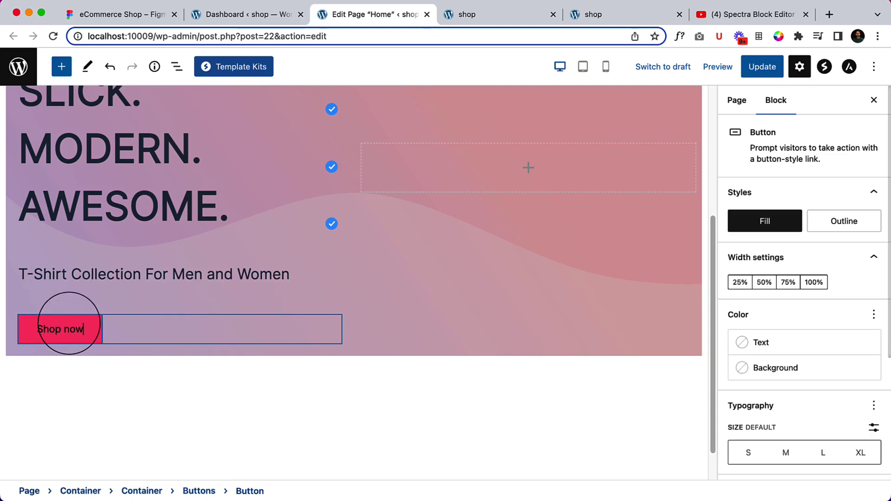
{"action": "left_click", "coordinate": [123, 15]}
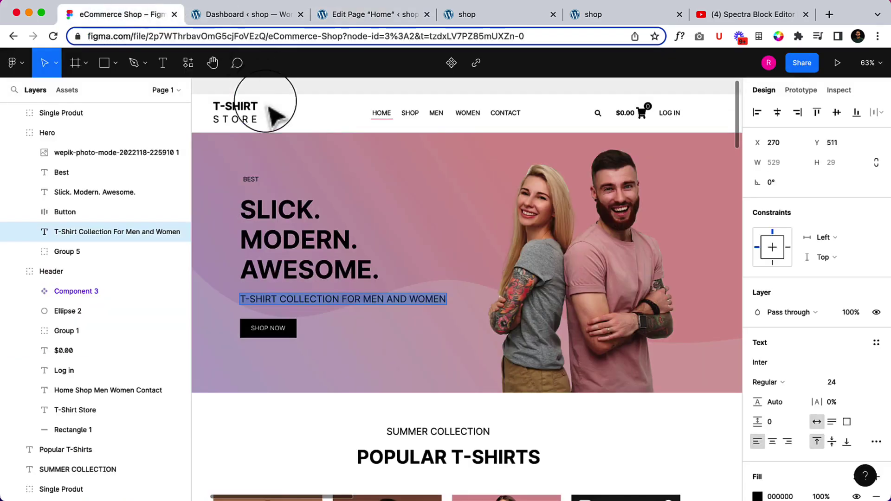
{"action": "left_click", "coordinate": [386, 19]}
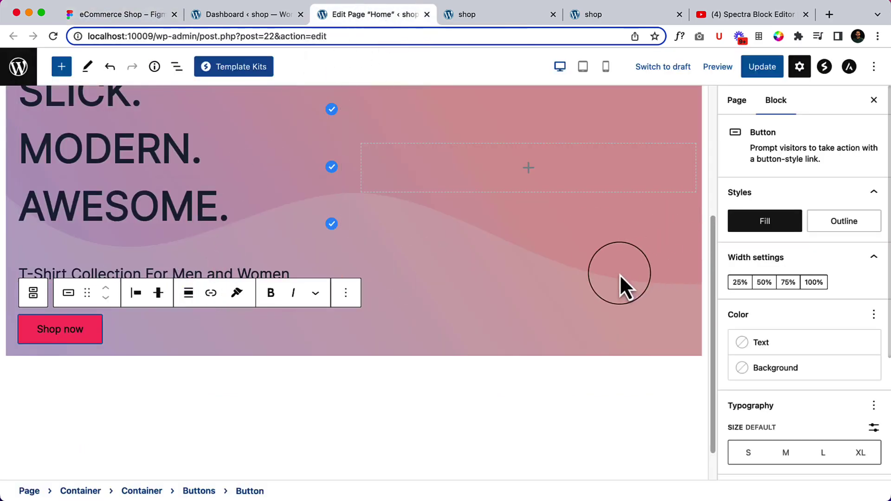
{"action": "left_click", "coordinate": [763, 66]}
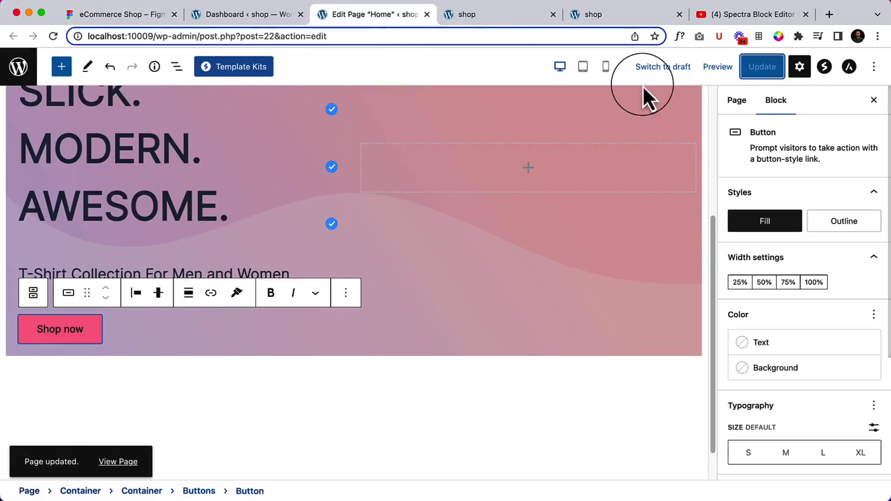
Reload the live shop page and compare its hero headline weight and text spacing with the Figma design and the page editor.
{"action": "left_click", "coordinate": [468, 14]}
{"action": "right_click", "coordinate": [362, 151]}
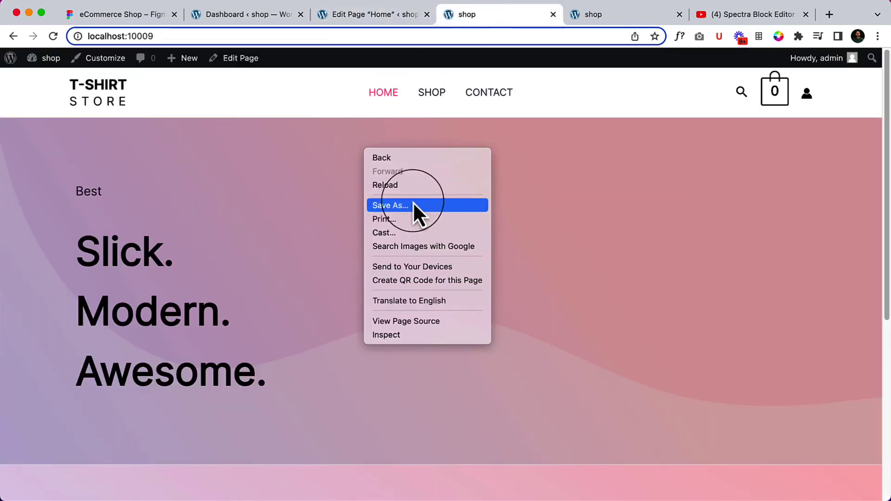
{"action": "left_click", "coordinate": [414, 186]}
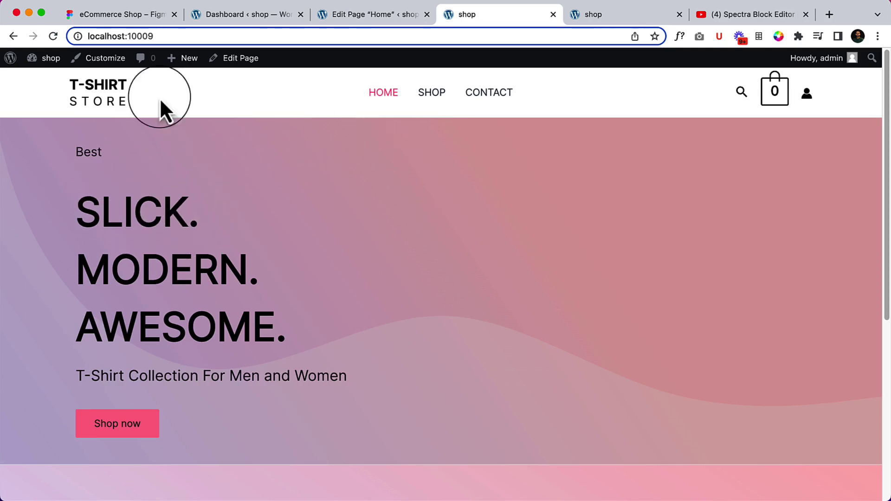
{"action": "left_click", "coordinate": [138, 11]}
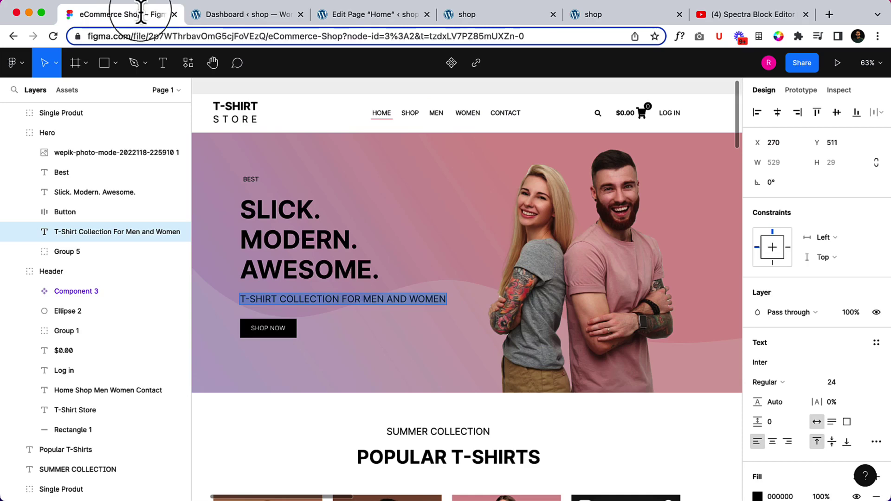
{"action": "left_click", "coordinate": [298, 209]}
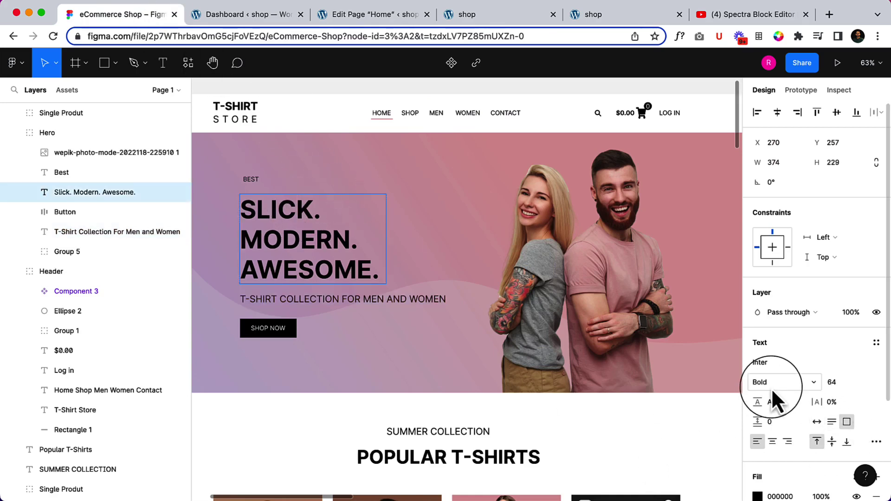
{"action": "left_click", "coordinate": [347, 16]}
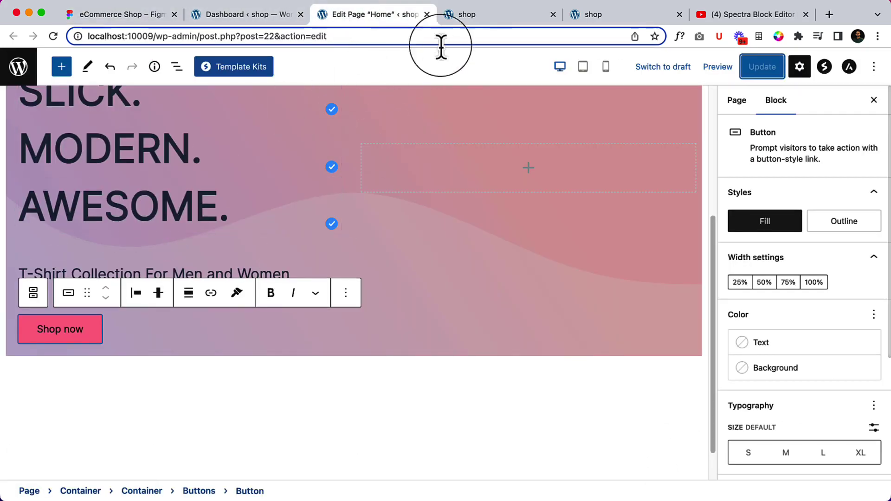
{"action": "left_click", "coordinate": [480, 19]}
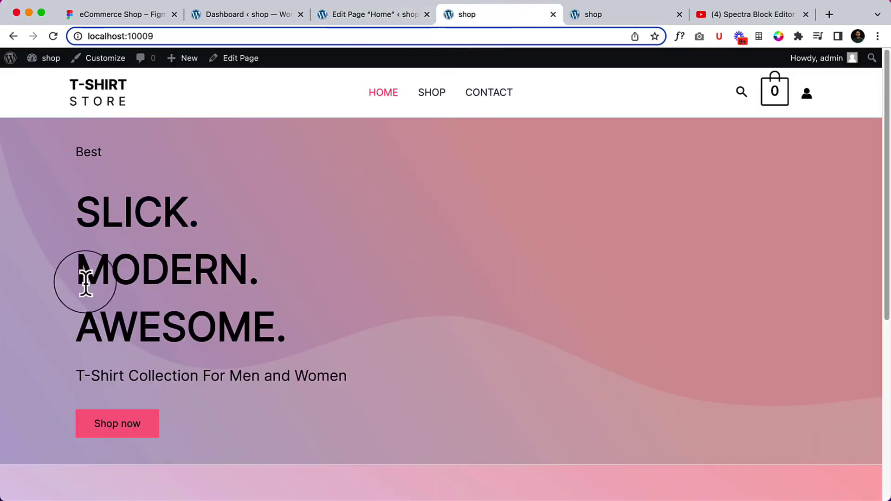
{"action": "left_click", "coordinate": [375, 16]}
{"action": "scroll", "coordinate": [297, 176], "scroll_direction": "up", "scroll_amount": 3}
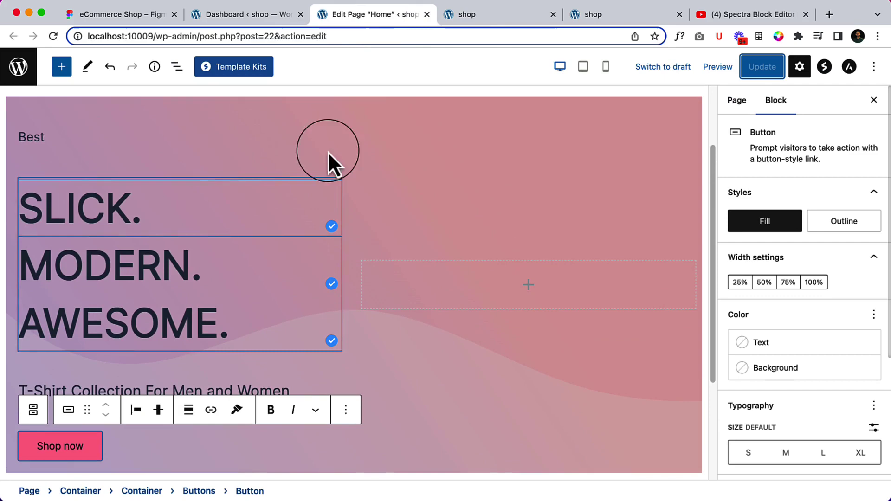
{"action": "left_click", "coordinate": [509, 14]}
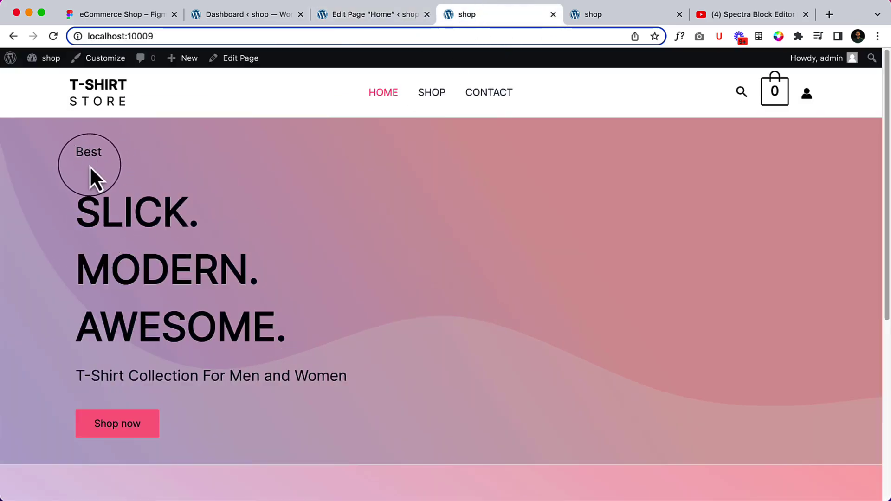
{"action": "left_click", "coordinate": [338, 13]}
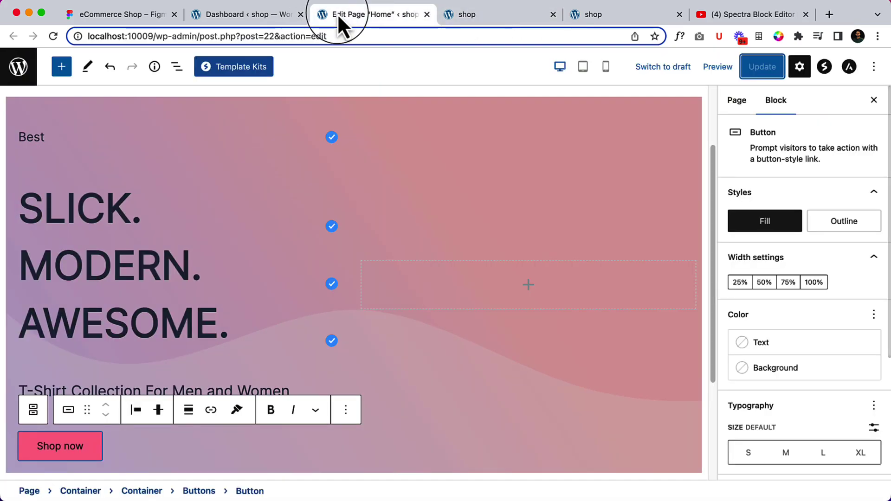
Add a margin setting to the hero's "Best" heading, unlink its sides, and set the bottom margin to 1.
{"action": "left_click", "coordinate": [65, 136]}
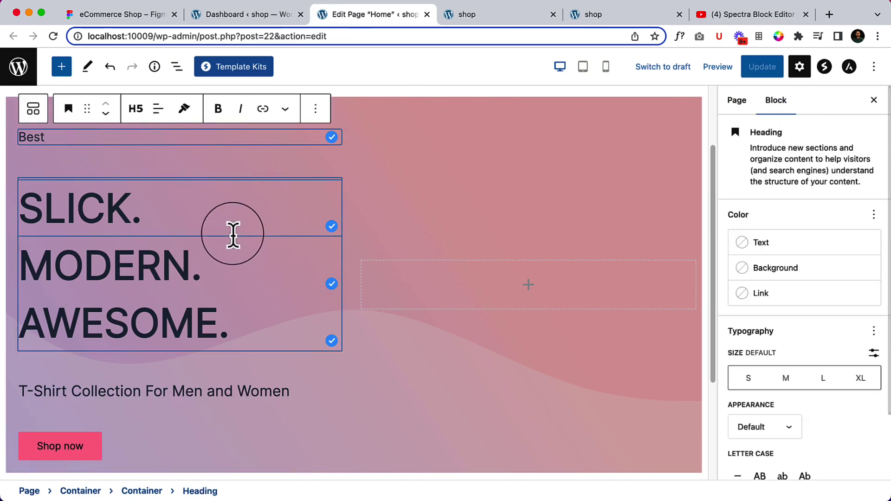
{"action": "scroll", "coordinate": [808, 343], "scroll_direction": "down", "scroll_amount": 1}
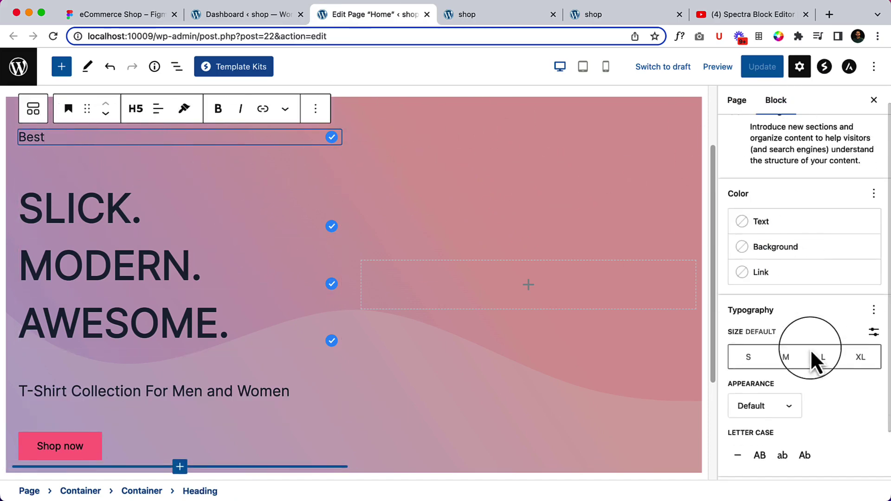
{"action": "scroll", "coordinate": [810, 349], "scroll_direction": "down", "scroll_amount": 3}
{"action": "left_click", "coordinate": [874, 436]}
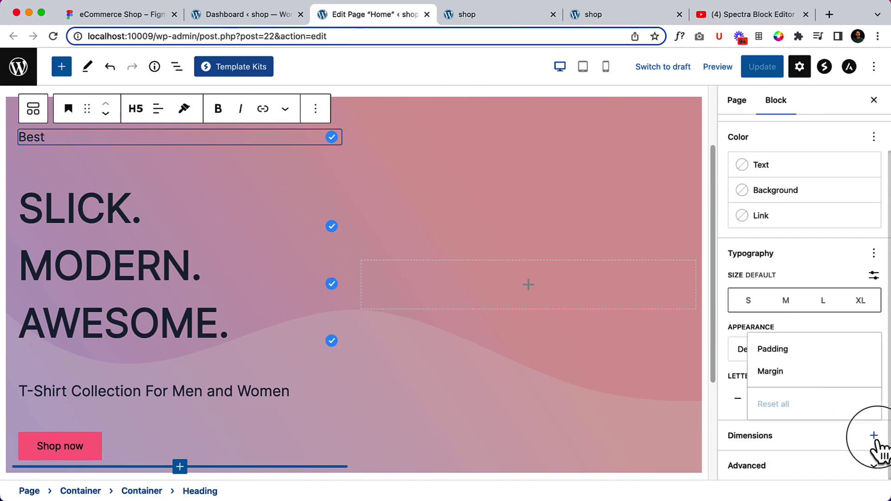
{"action": "left_click", "coordinate": [857, 375]}
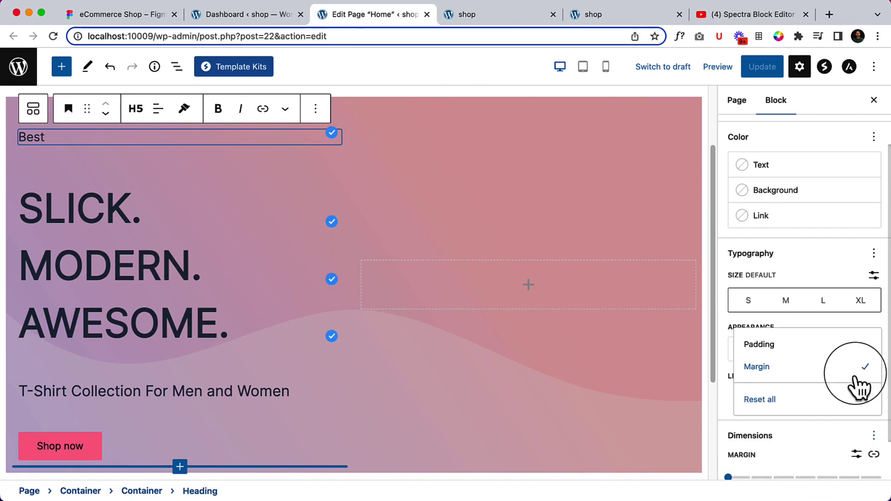
{"action": "left_click", "coordinate": [874, 454]}
{"action": "scroll", "coordinate": [872, 464], "scroll_direction": "down", "scroll_amount": 3}
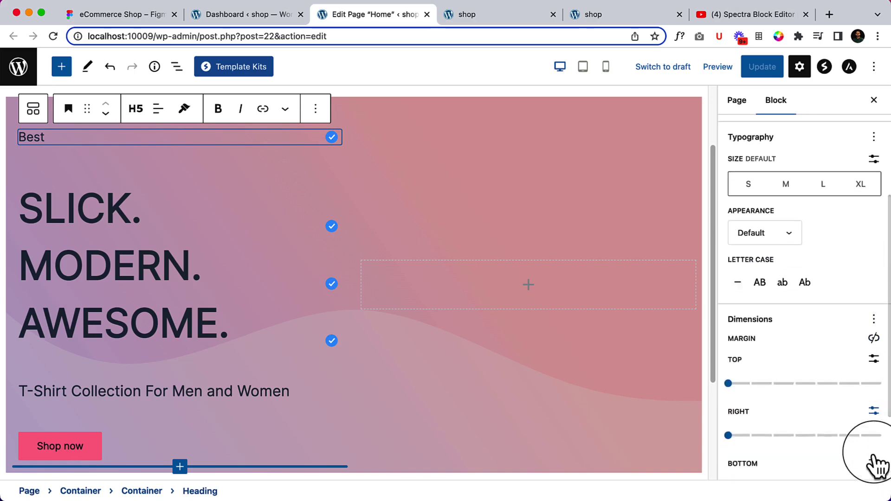
{"action": "scroll", "coordinate": [872, 464], "scroll_direction": "down", "scroll_amount": 3}
{"action": "left_click", "coordinate": [730, 400]}
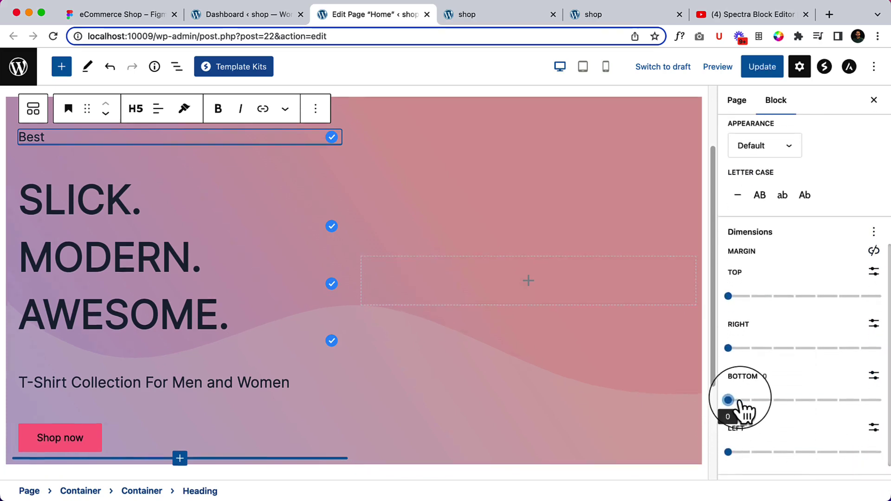
{"action": "left_click_drag", "start_coordinate": [729, 400], "coordinate": [750, 400]}
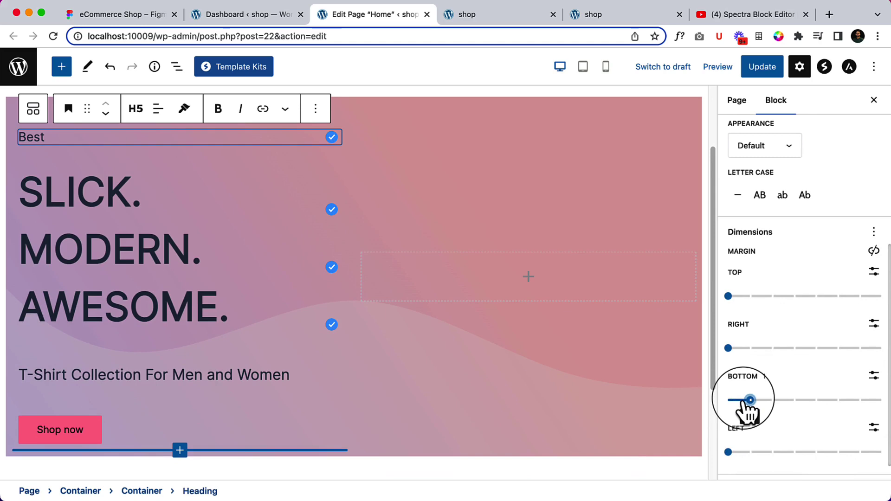
Set the appearance of the "SLICK.", "MODERN." and "AWESOME." hero headings to Bold.
{"action": "left_click", "coordinate": [194, 188]}
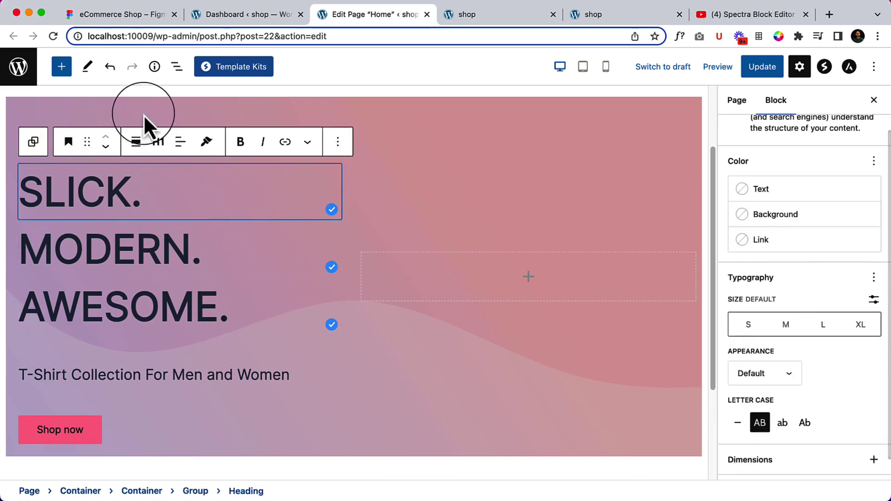
{"action": "scroll", "coordinate": [775, 314], "scroll_direction": "down", "scroll_amount": 1}
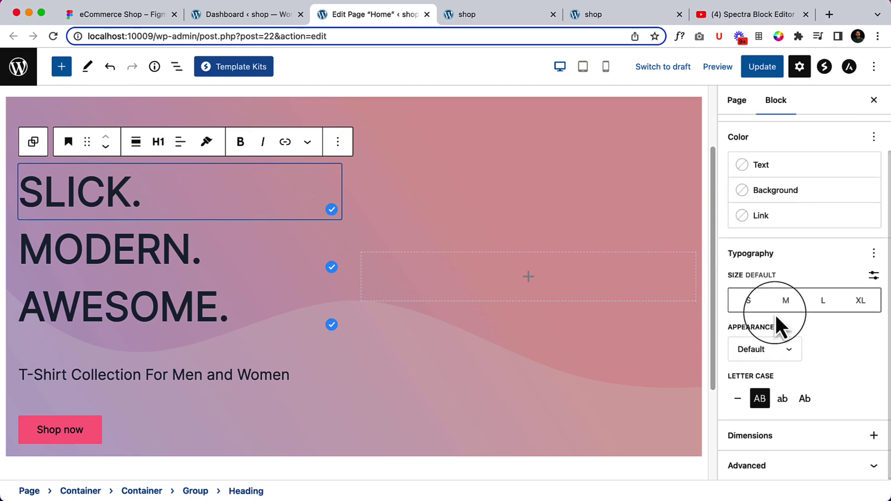
{"action": "left_click", "coordinate": [774, 347]}
{"action": "left_click", "coordinate": [759, 460]}
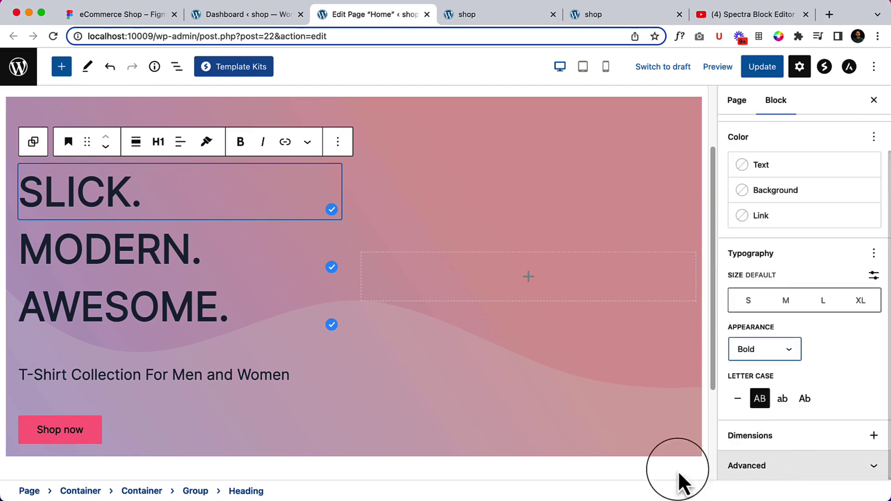
{"action": "left_click", "coordinate": [243, 254]}
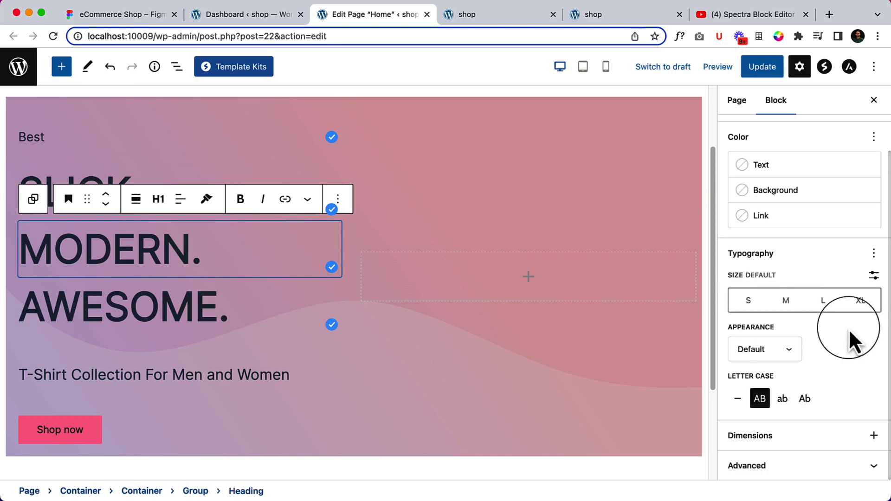
{"action": "left_click", "coordinate": [765, 348]}
{"action": "left_click", "coordinate": [754, 463]}
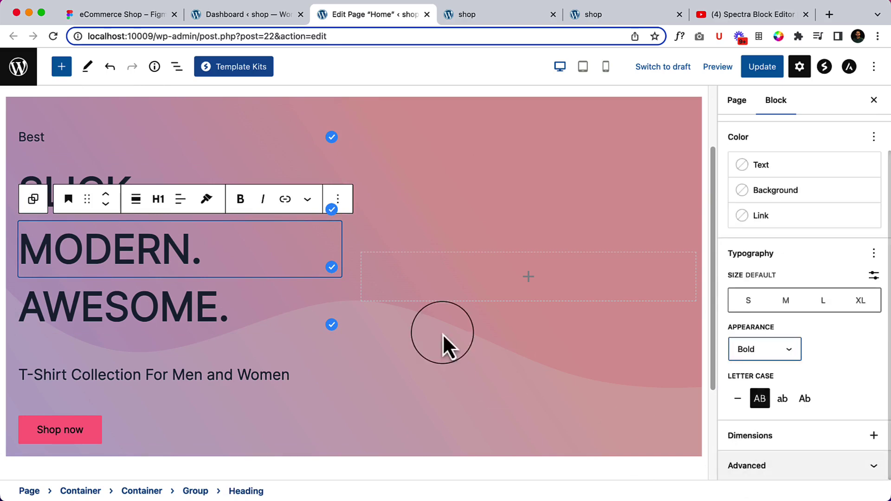
{"action": "left_click", "coordinate": [247, 318]}
{"action": "left_click", "coordinate": [775, 354]}
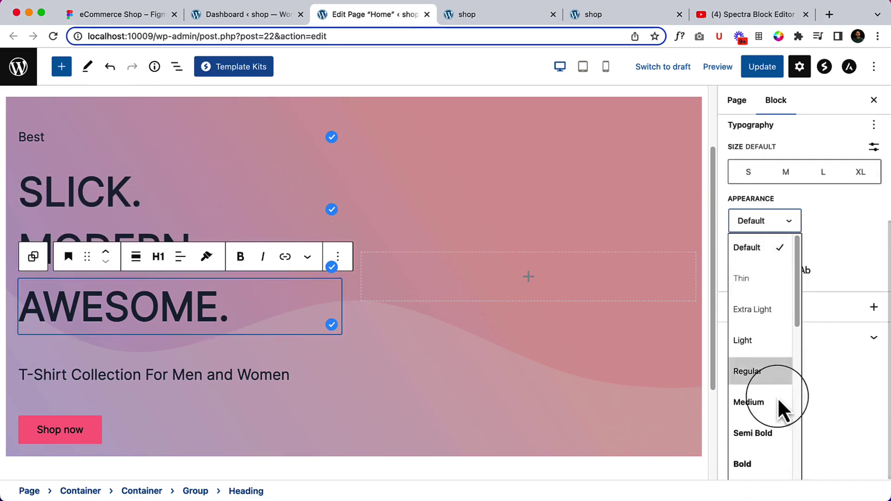
{"action": "left_click", "coordinate": [757, 465]}
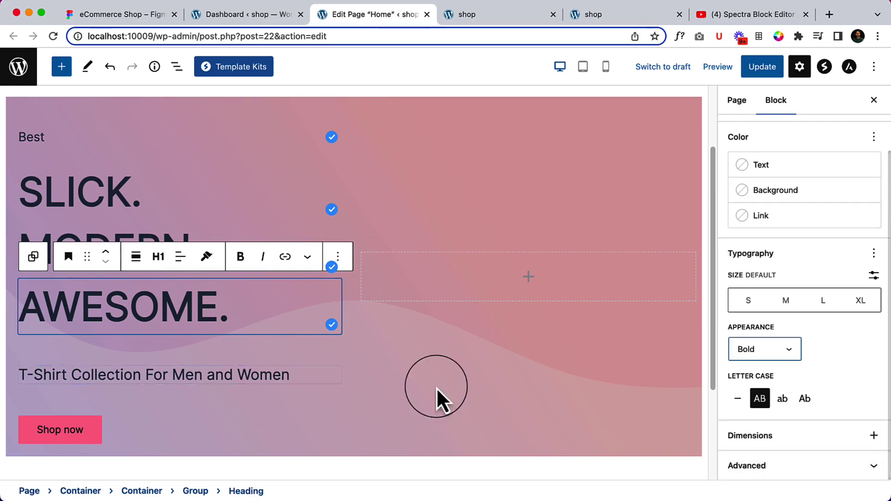
{"action": "left_click", "coordinate": [572, 267]}
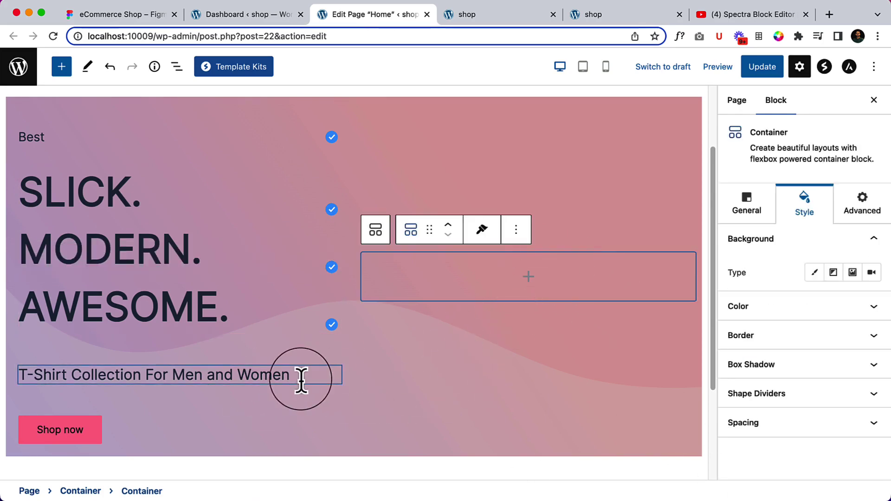
{"action": "scroll", "coordinate": [301, 380], "scroll_direction": "down", "scroll_amount": 3}
{"action": "left_click", "coordinate": [162, 368]}
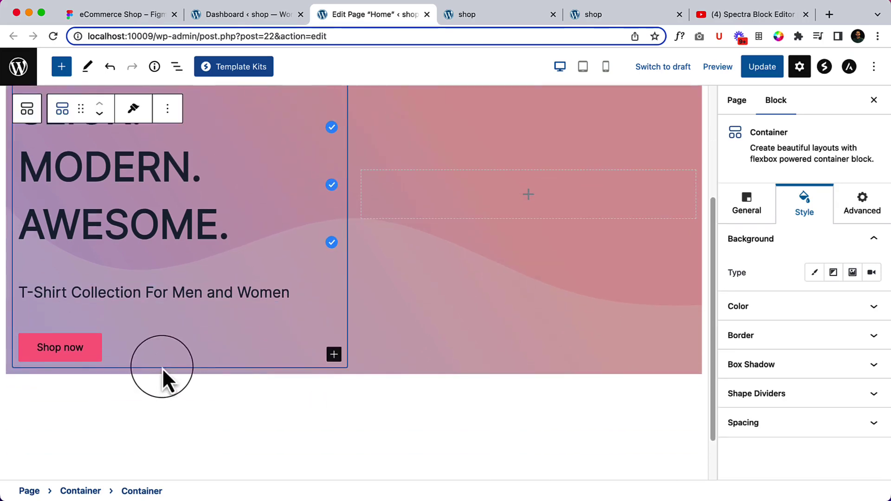
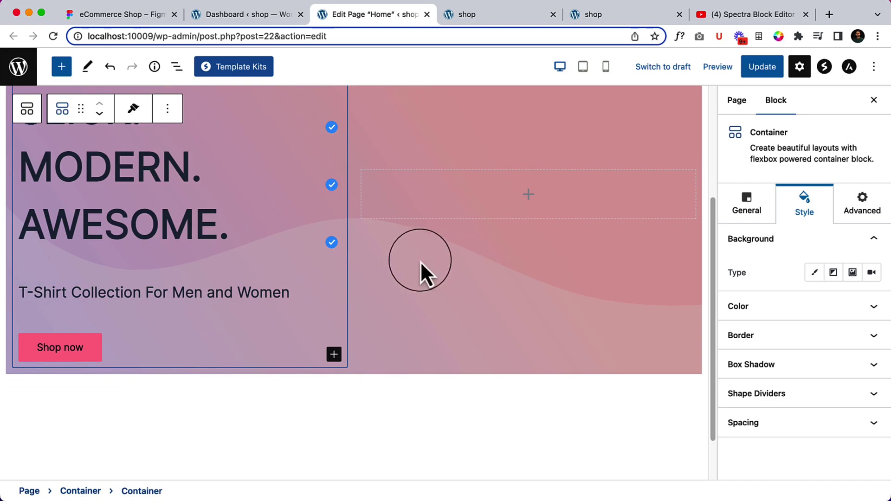
{"action": "scroll", "coordinate": [469, 260], "scroll_direction": "up", "scroll_amount": 5}
{"action": "scroll", "coordinate": [464, 297], "scroll_direction": "down", "scroll_amount": 2}
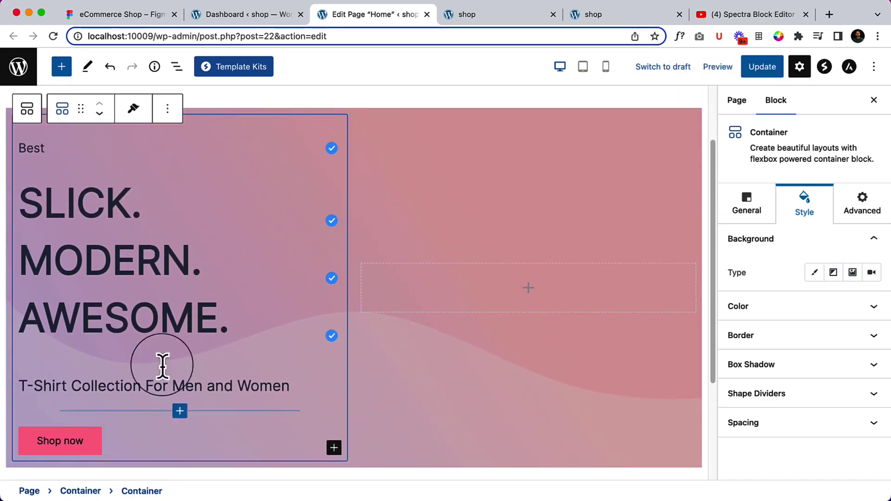
Update the Home page and reload the live shop page to check the revised hero.
{"action": "left_click", "coordinate": [756, 67]}
{"action": "left_click", "coordinate": [488, 21]}
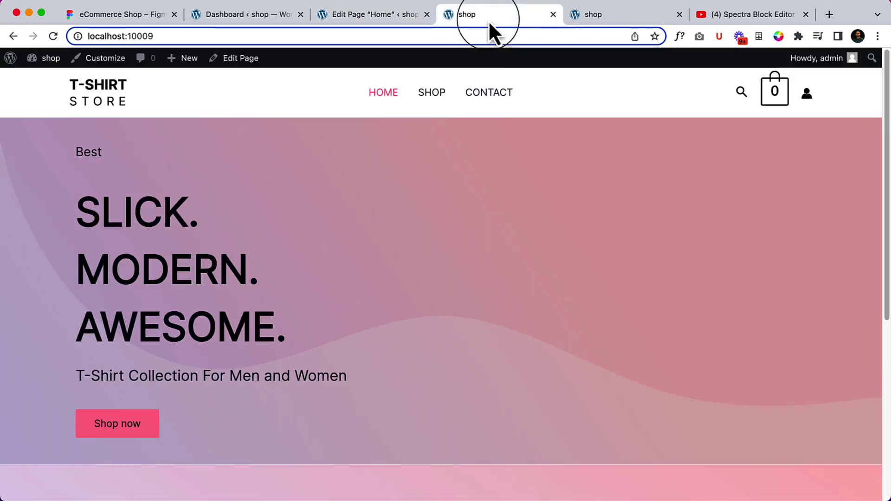
{"action": "right_click", "coordinate": [402, 266]}
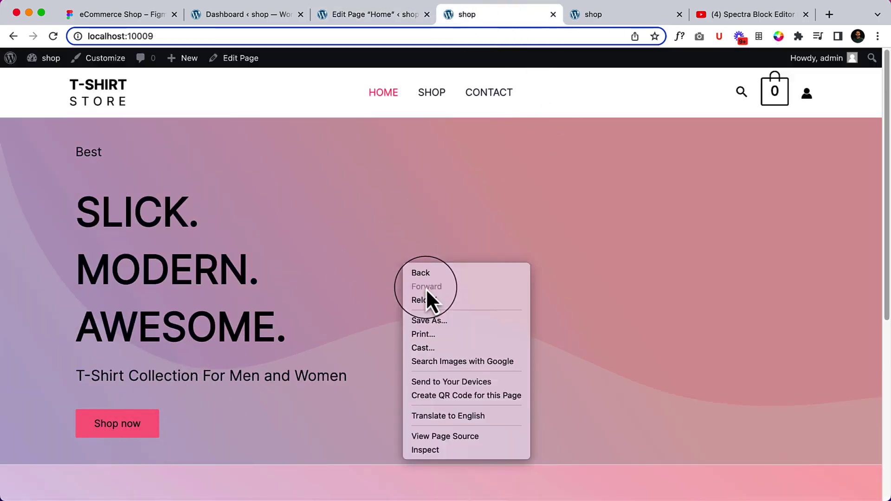
{"action": "left_click", "coordinate": [425, 299]}
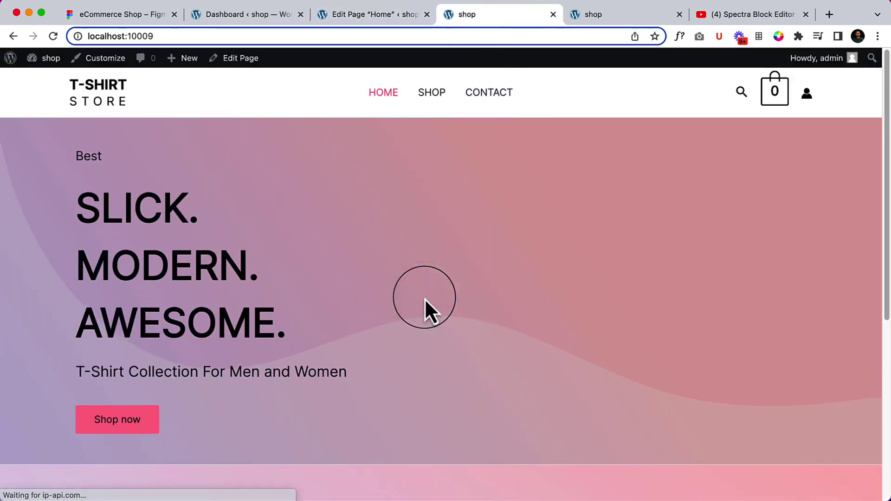
Open the site Customizer in a separate tab placed between the page editor and the live shop page.
{"action": "right_click", "coordinate": [104, 63]}
{"action": "left_click", "coordinate": [125, 66]}
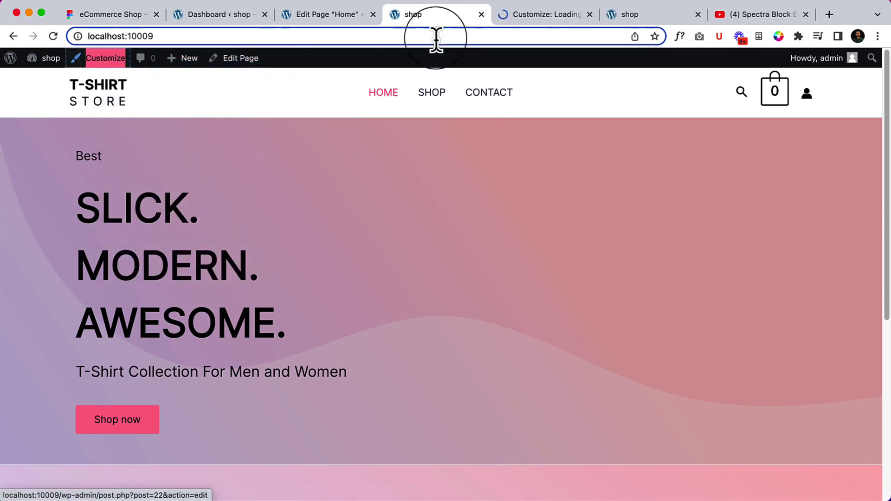
{"action": "left_click_drag", "start_coordinate": [532, 16], "coordinate": [441, 20]}
Apply the filled, square-cornered button preset in the Customizer's global button settings.
{"action": "left_click", "coordinate": [79, 188]}
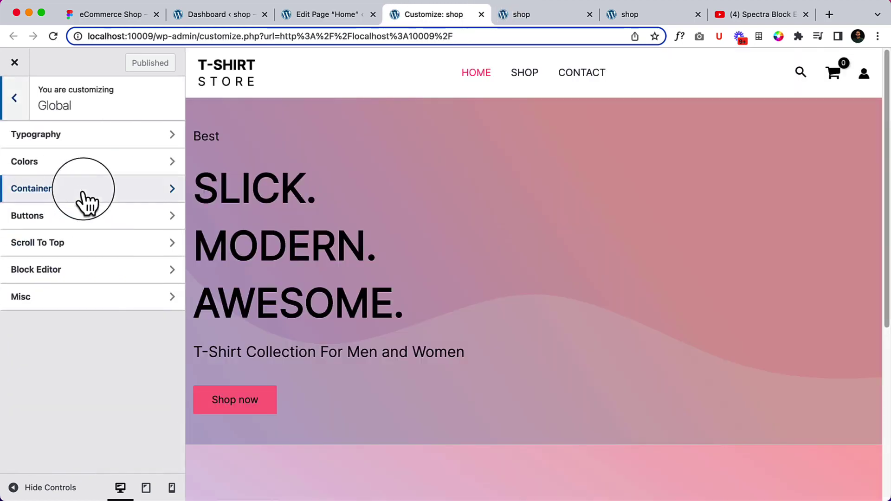
{"action": "left_click", "coordinate": [72, 216]}
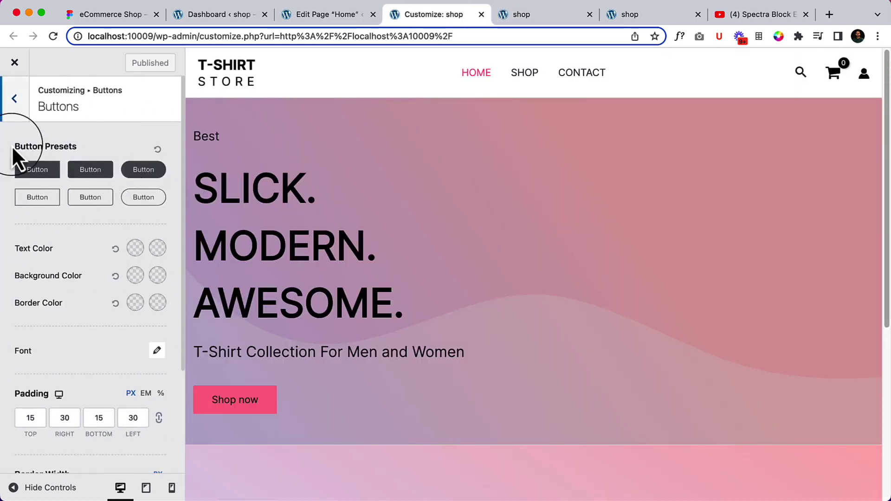
{"action": "left_click", "coordinate": [36, 171]}
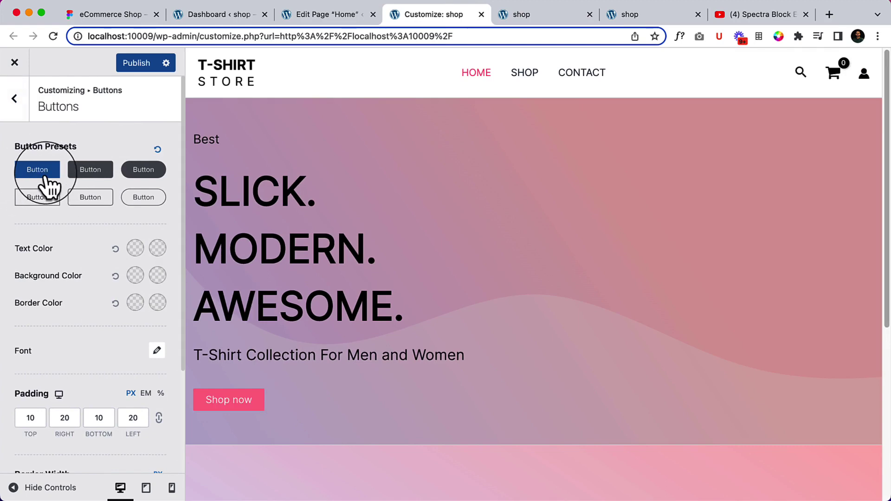
{"action": "scroll", "coordinate": [75, 306], "scroll_direction": "down", "scroll_amount": 2}
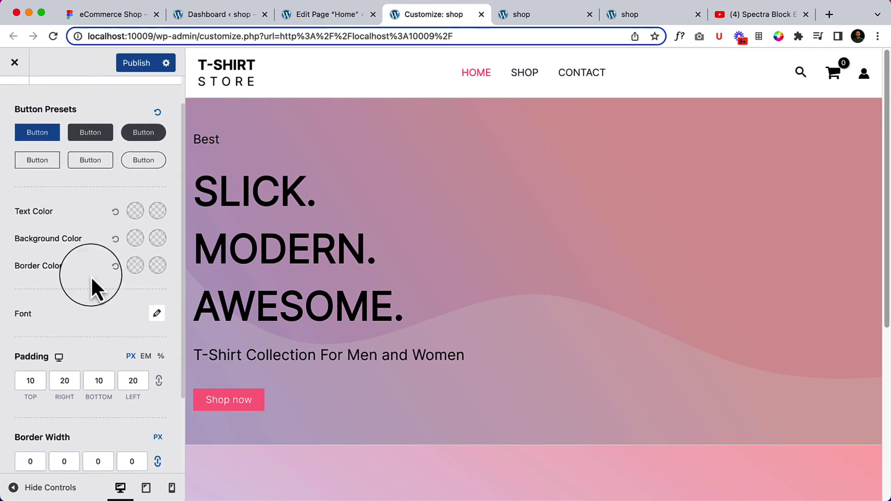
Set the global button background color to black and both the normal and hover text colors to white.
{"action": "left_click", "coordinate": [137, 246]}
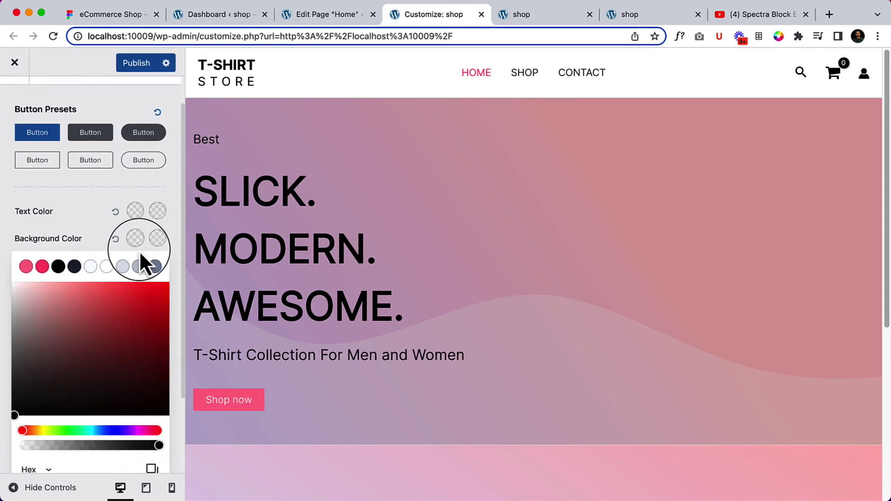
{"action": "left_click", "coordinate": [58, 266]}
{"action": "left_click", "coordinate": [91, 232]}
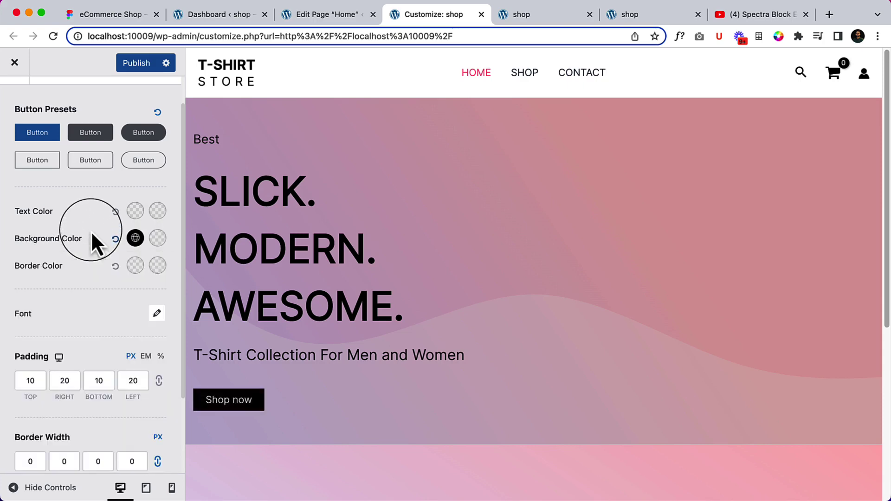
{"action": "left_click", "coordinate": [135, 211]}
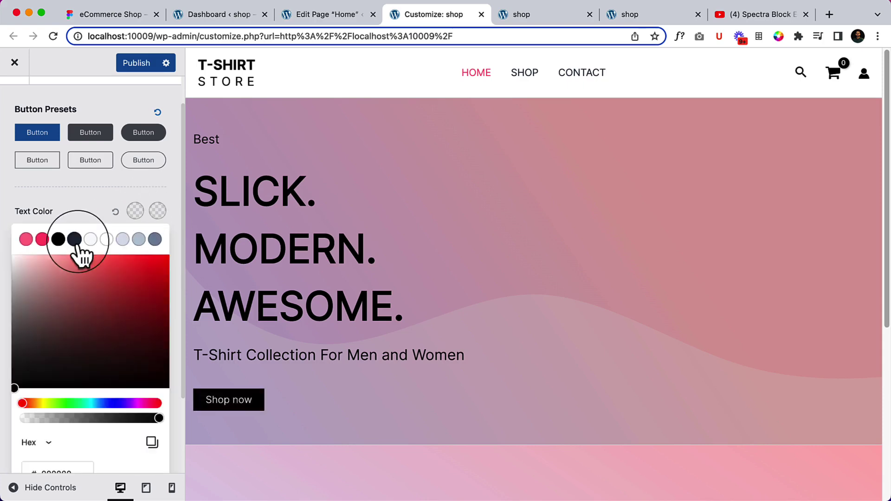
{"action": "left_click", "coordinate": [107, 240]}
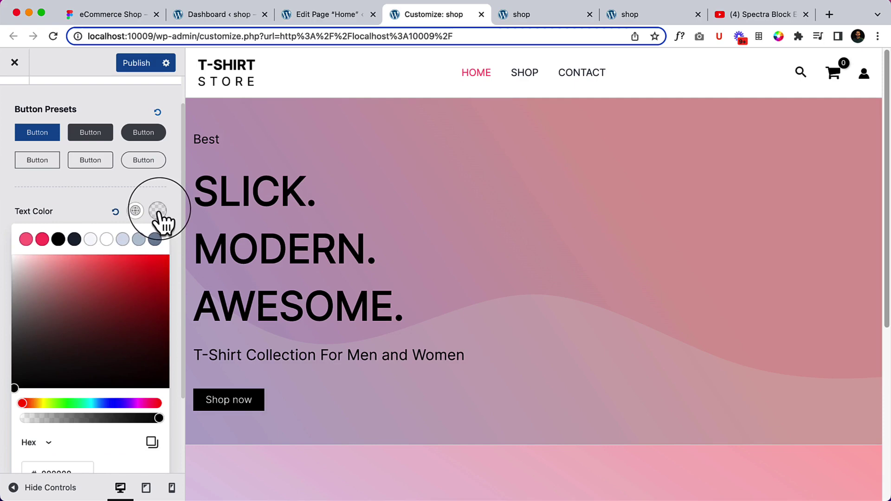
{"action": "left_click", "coordinate": [106, 239]}
{"action": "left_click", "coordinate": [94, 195]}
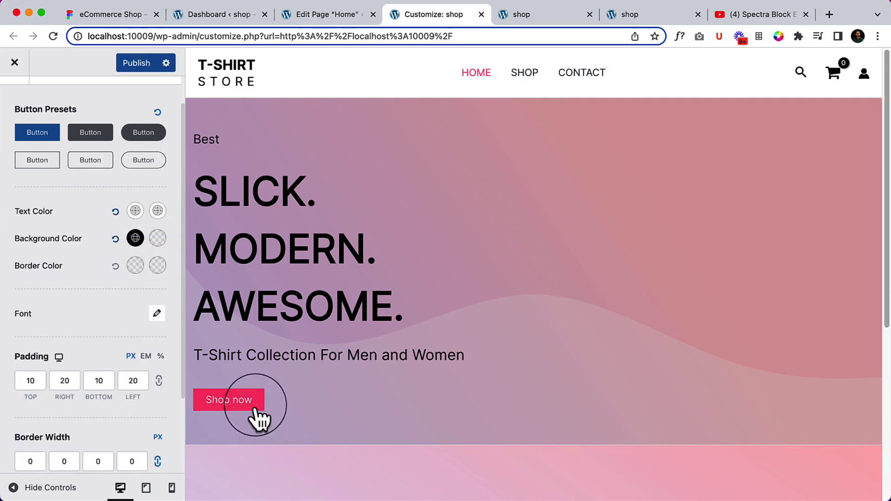
Set the global button padding to 15 px for top and bottom and 28 px for right and left.
{"action": "scroll", "coordinate": [73, 302], "scroll_direction": "down", "scroll_amount": 4}
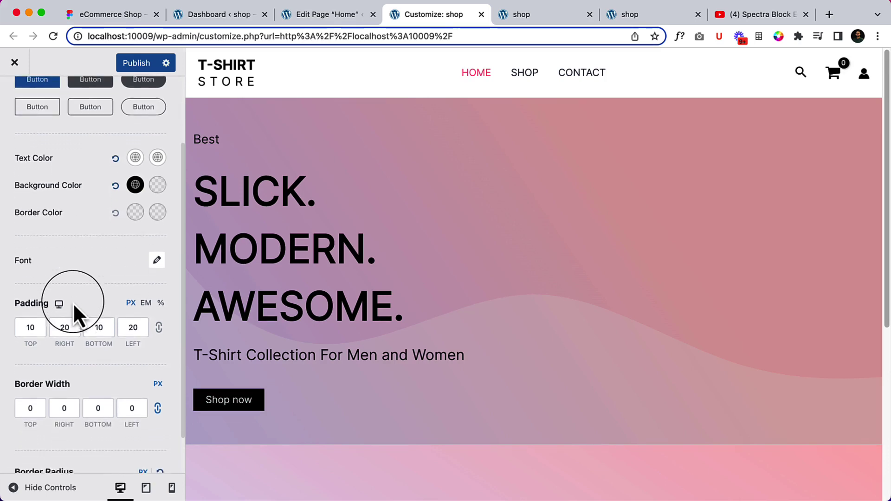
{"action": "left_click", "coordinate": [38, 297]}
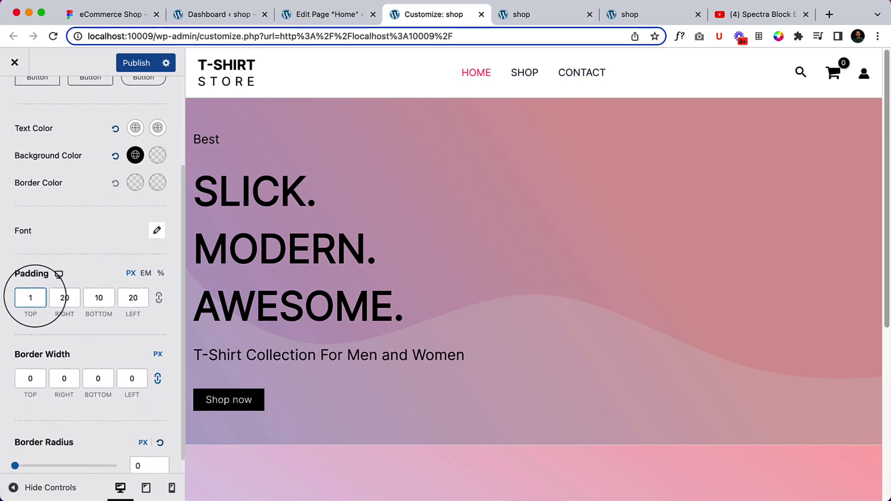
{"action": "type", "text": "515"}
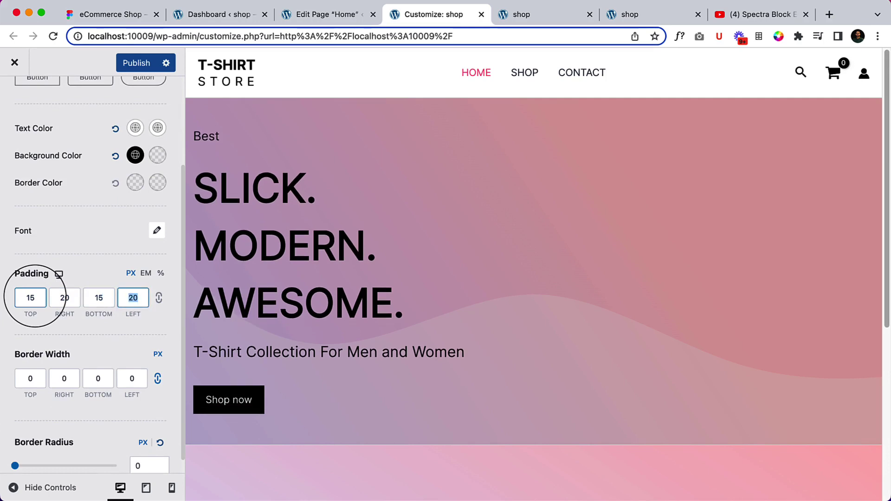
{"action": "type", "text": "2"}
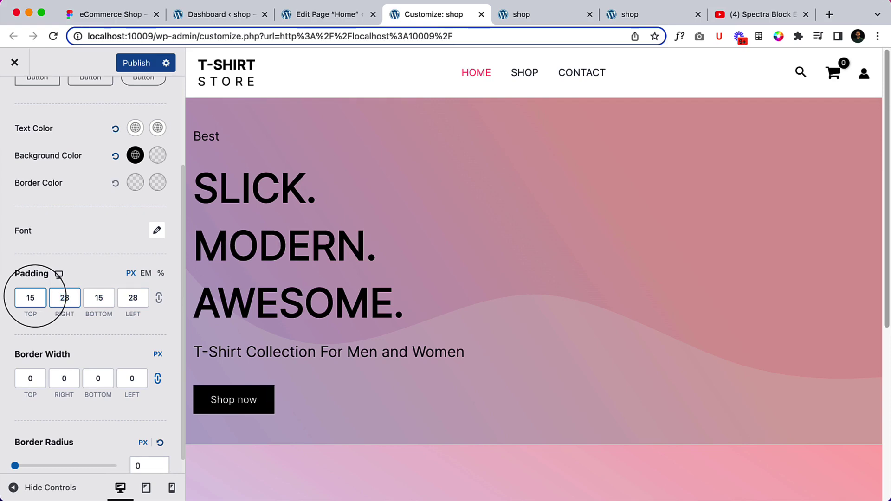
Set the global button font to uppercase to match the Figma design and publish the Customizer changes.
{"action": "left_click", "coordinate": [141, 16]}
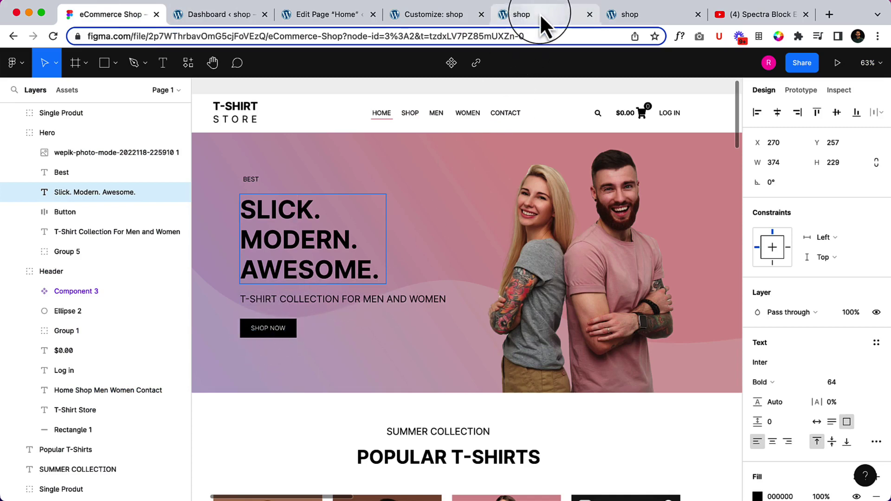
{"action": "left_click", "coordinate": [413, 15]}
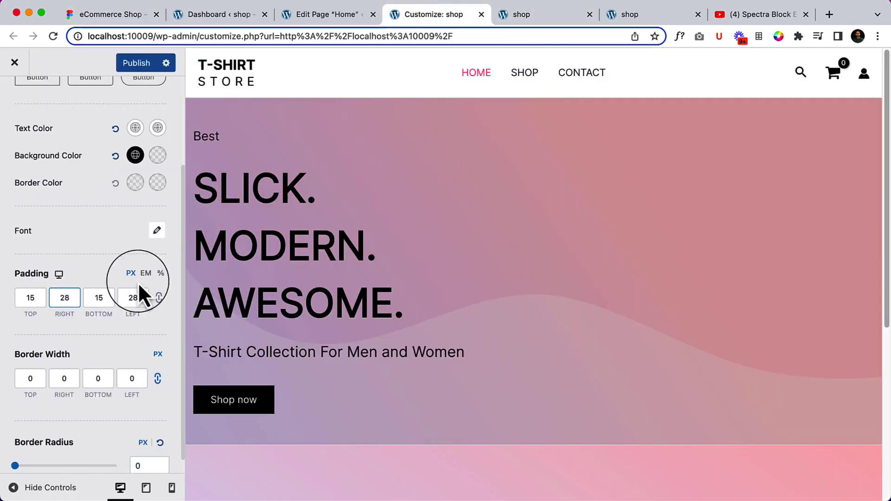
{"action": "left_click", "coordinate": [157, 231]}
{"action": "scroll", "coordinate": [107, 355], "scroll_direction": "down", "scroll_amount": 1}
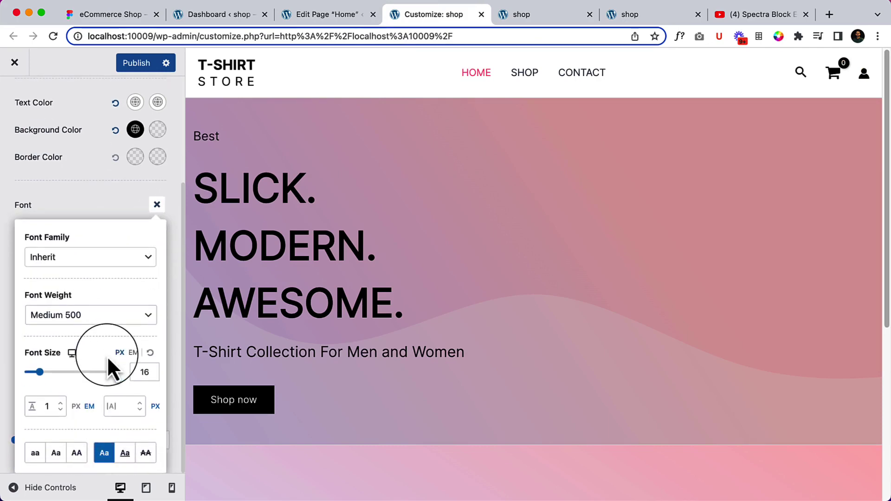
{"action": "left_click", "coordinate": [77, 452]}
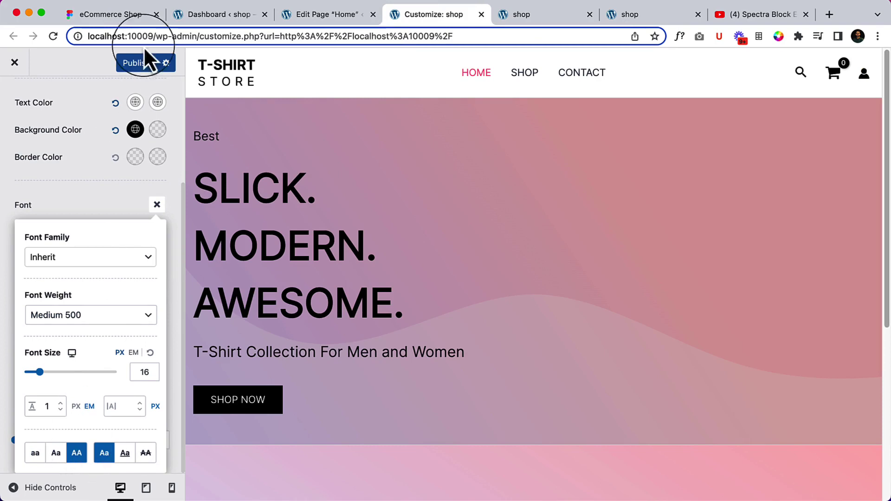
{"action": "left_click", "coordinate": [157, 204]}
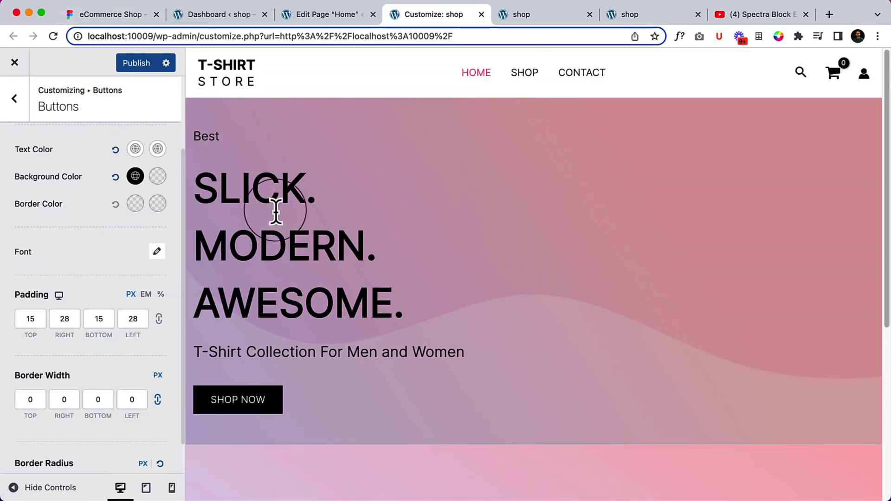
{"action": "left_click", "coordinate": [144, 65]}
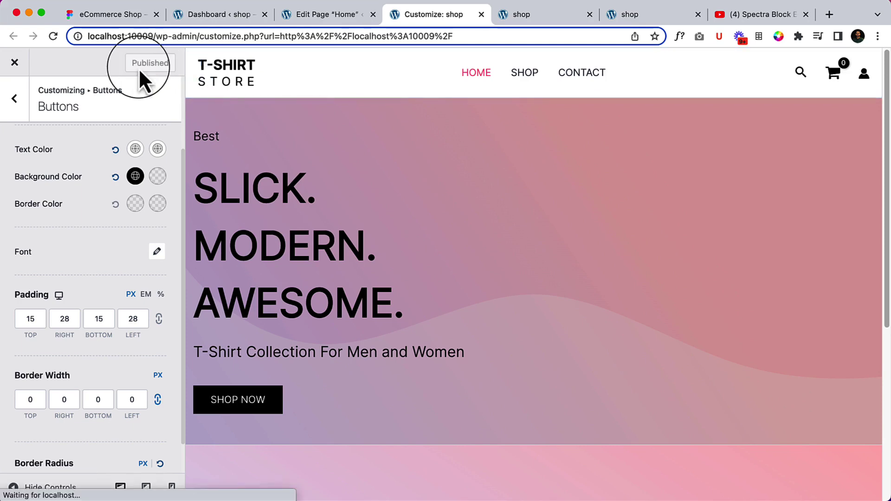
In the Home page editor, set the outer hero container's minimum height to 676 px.
{"action": "left_click", "coordinate": [315, 21]}
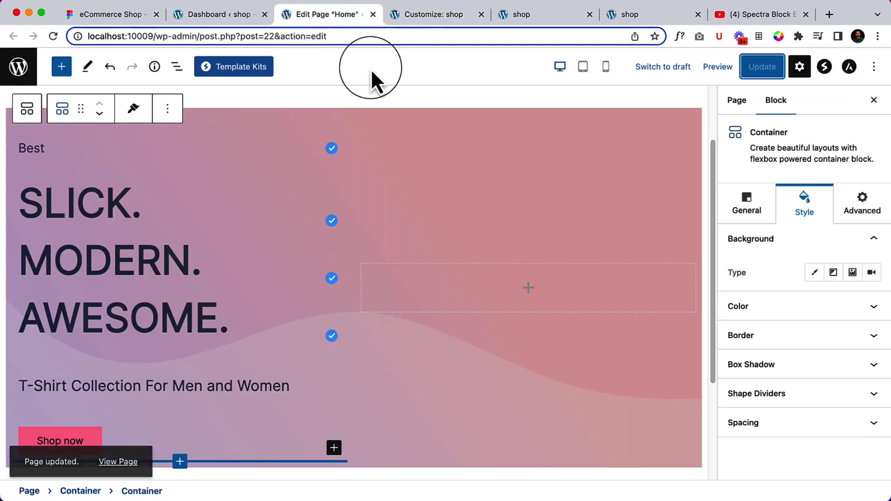
{"action": "scroll", "coordinate": [144, 249], "scroll_direction": "up", "scroll_amount": 3}
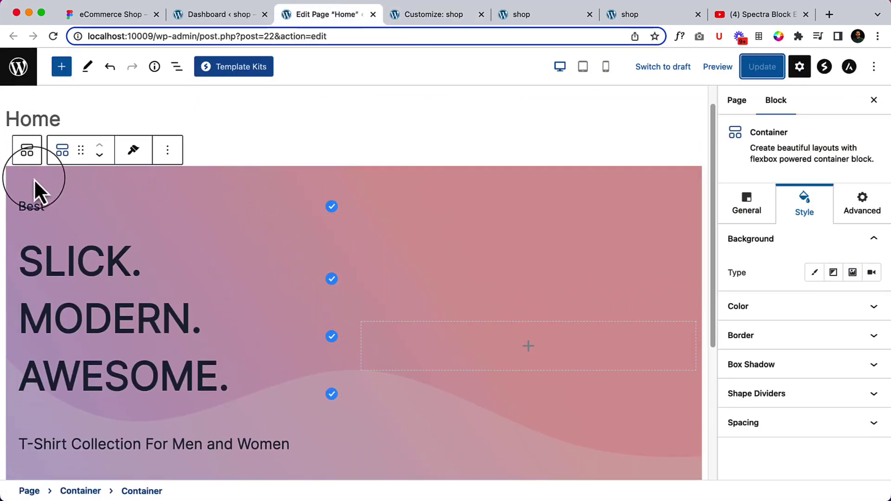
{"action": "left_click", "coordinate": [35, 179]}
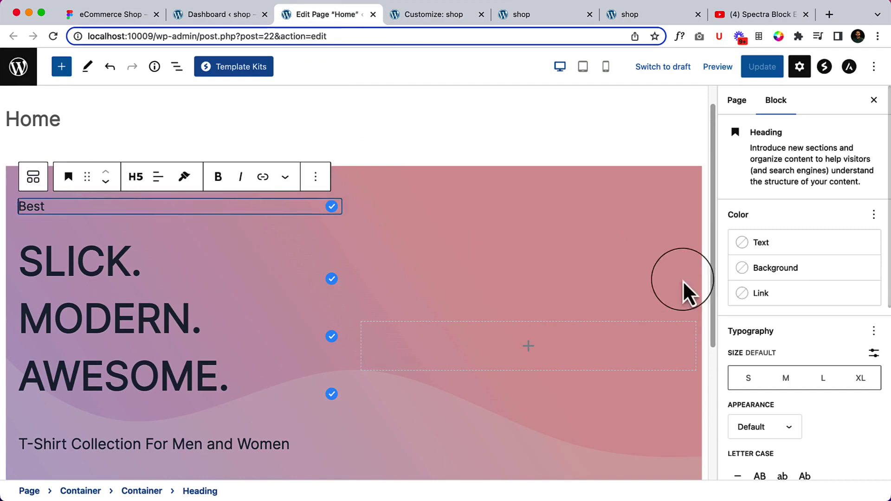
{"action": "left_click", "coordinate": [91, 491]}
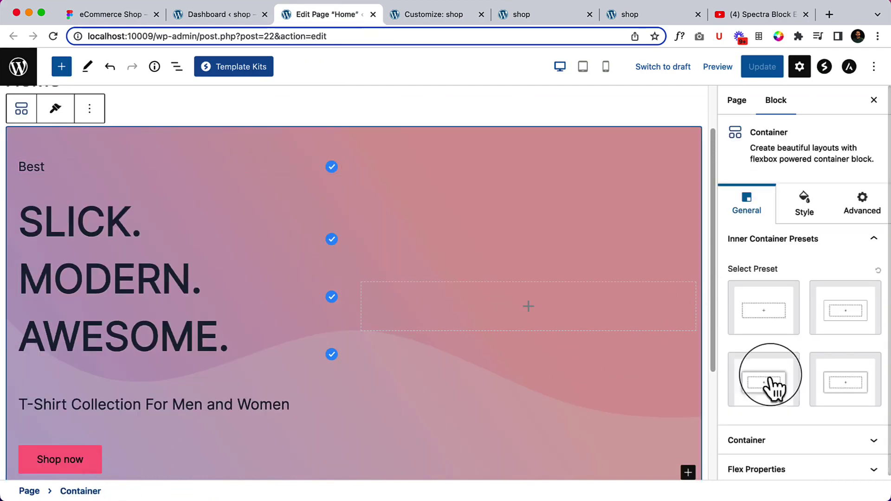
{"action": "left_click", "coordinate": [775, 454]}
{"action": "scroll", "coordinate": [779, 442], "scroll_direction": "down", "scroll_amount": 3}
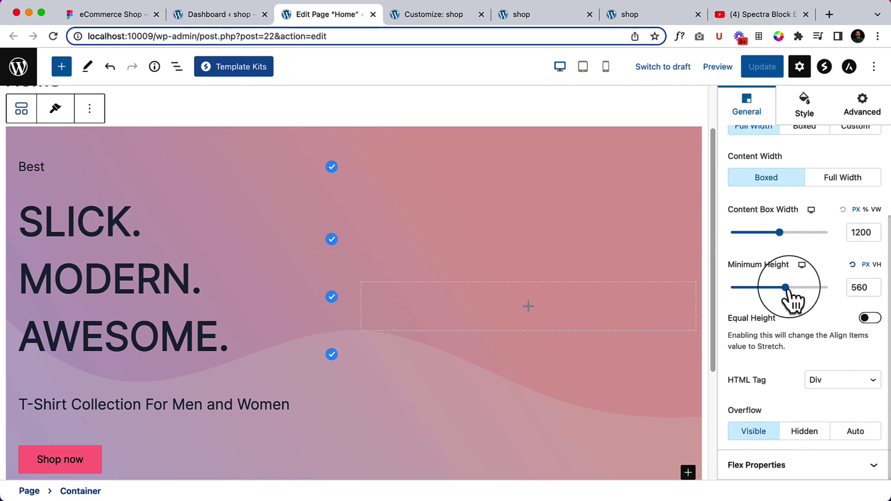
{"action": "left_click_drag", "start_coordinate": [786, 289], "coordinate": [798, 291]}
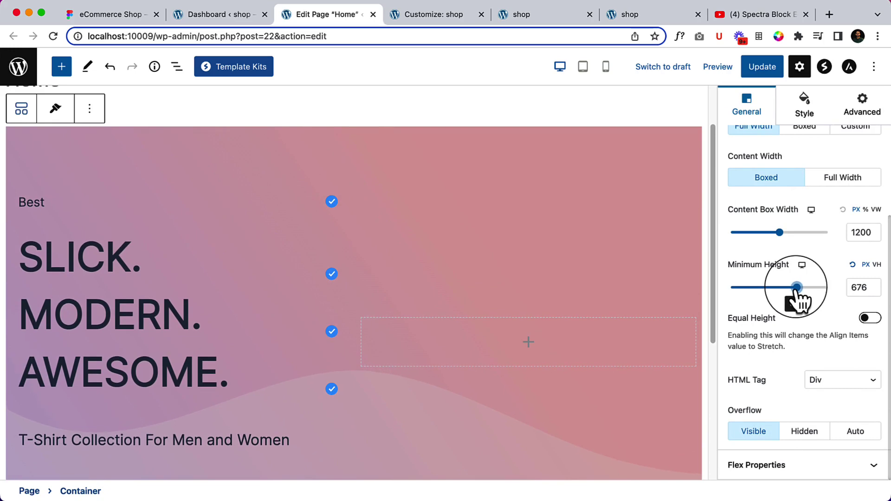
Update the Home page, then reload the live shop page and review the taller hero and restyled button.
{"action": "left_click", "coordinate": [762, 66]}
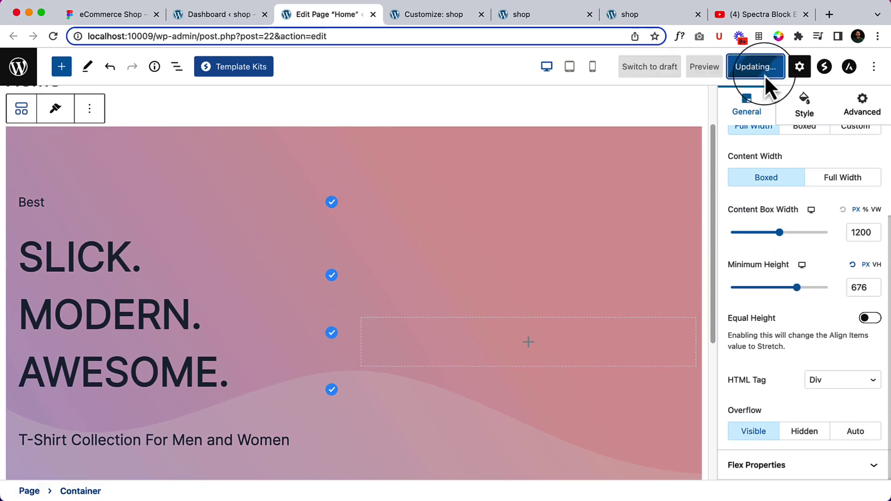
{"action": "left_click", "coordinate": [528, 15]}
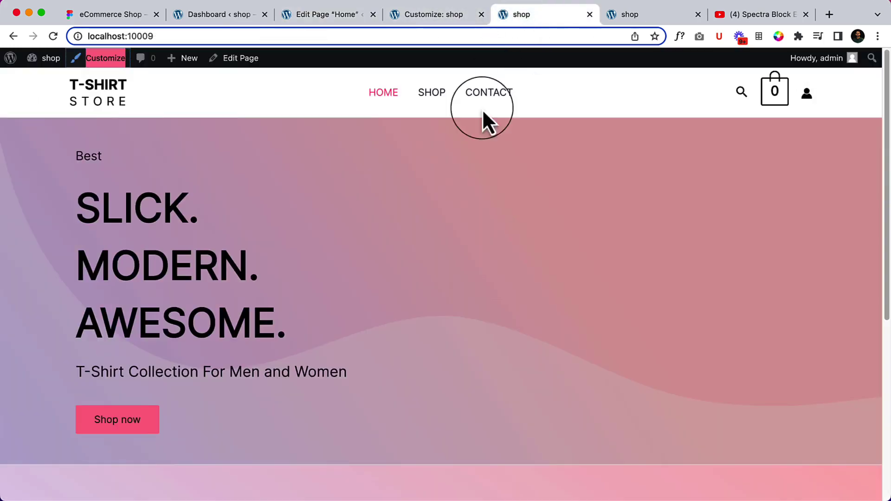
{"action": "right_click", "coordinate": [457, 152]}
{"action": "left_click", "coordinate": [475, 183]}
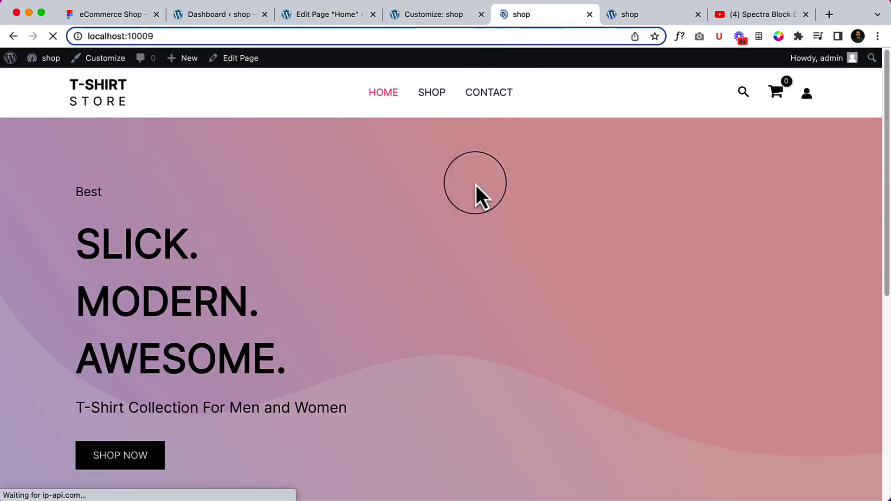
{"action": "scroll", "coordinate": [476, 183], "scroll_direction": "down", "scroll_amount": 6}
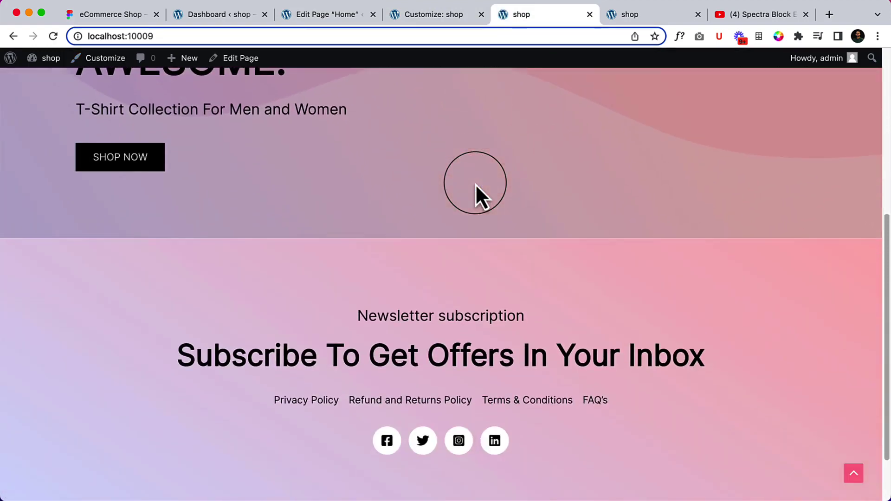
{"action": "scroll", "coordinate": [476, 184], "scroll_direction": "up", "scroll_amount": 5}
{"action": "scroll", "coordinate": [475, 184], "scroll_direction": "up", "scroll_amount": 1}
{"action": "scroll", "coordinate": [475, 184], "scroll_direction": "up", "scroll_amount": 3}
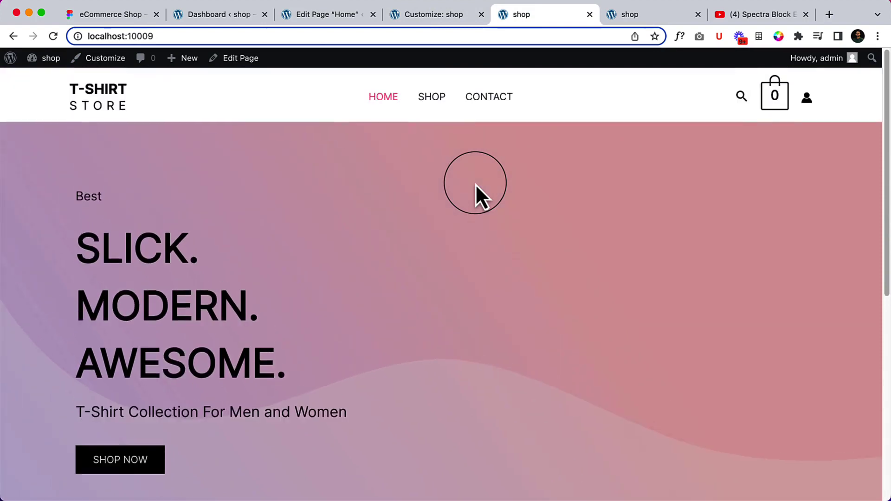
{"action": "scroll", "coordinate": [476, 184], "scroll_direction": "down", "scroll_amount": 6}
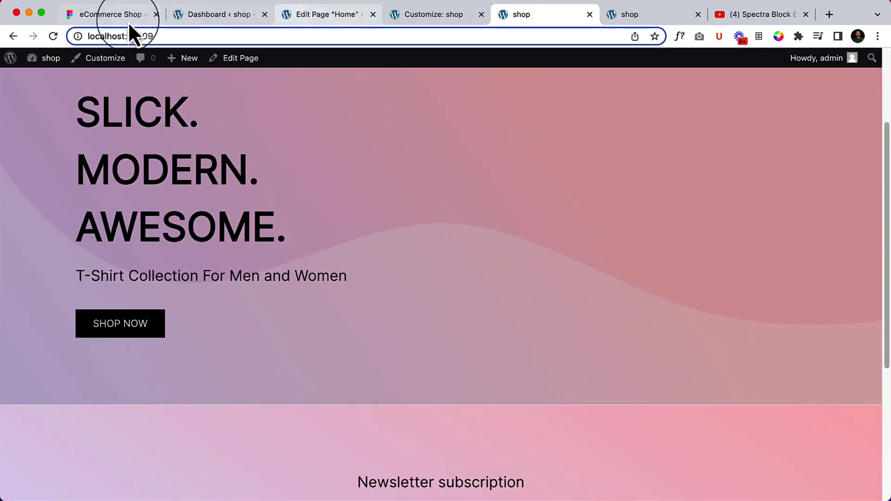
Check the hero image in the Figma design, close the Customizer tab and reload the Home page editor.
{"action": "left_click", "coordinate": [119, 13]}
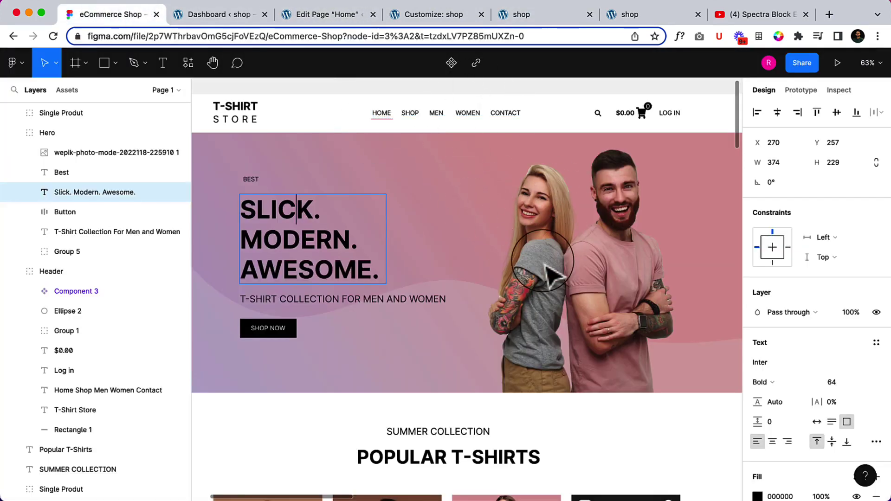
{"action": "left_click", "coordinate": [396, 18]}
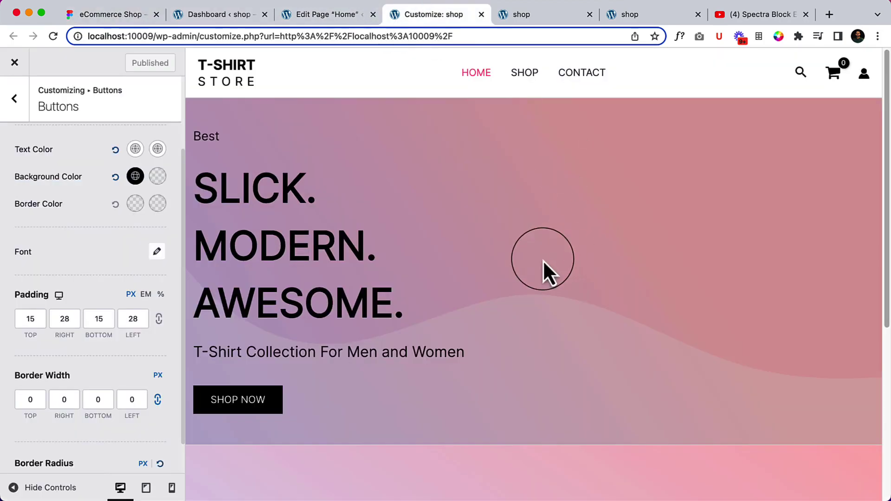
{"action": "left_click", "coordinate": [481, 14]}
{"action": "left_click", "coordinate": [344, 13]}
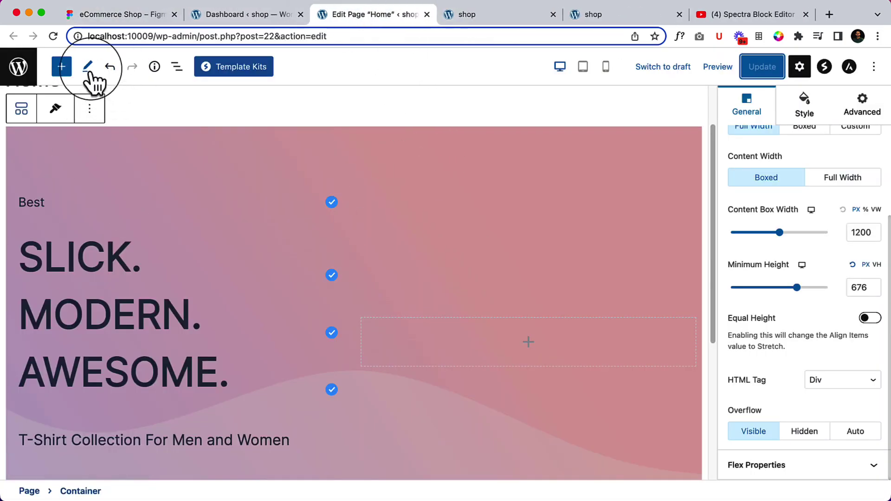
{"action": "left_click", "coordinate": [53, 36]}
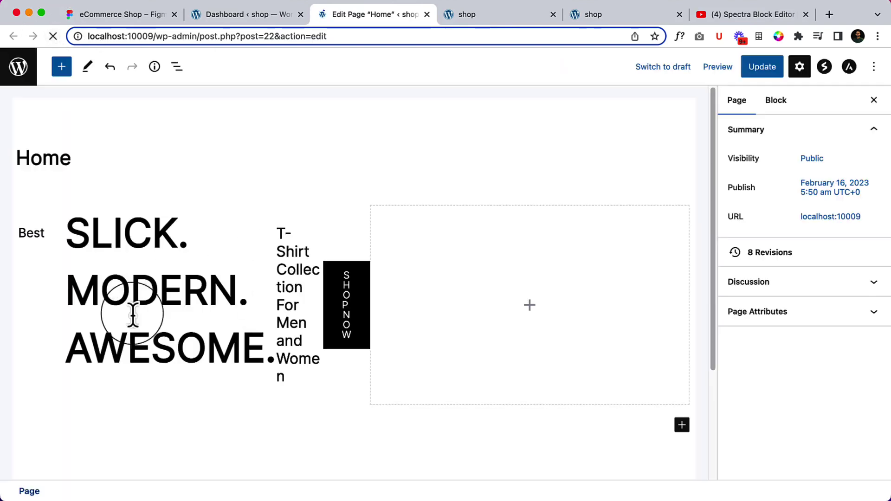
Add an Image block to the hero's empty inner container, using hero-image.png from the media library.
{"action": "scroll", "coordinate": [118, 280], "scroll_direction": "down", "scroll_amount": 5}
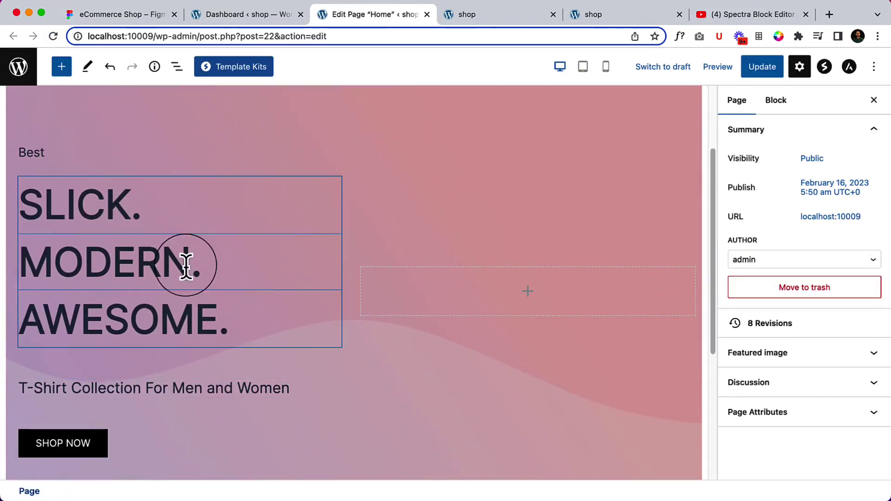
{"action": "left_click", "coordinate": [528, 292]}
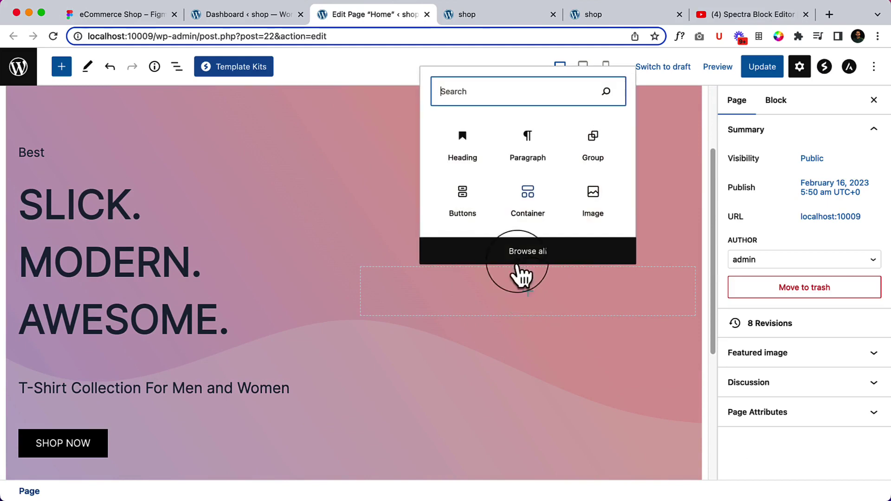
{"action": "left_click", "coordinate": [607, 202]}
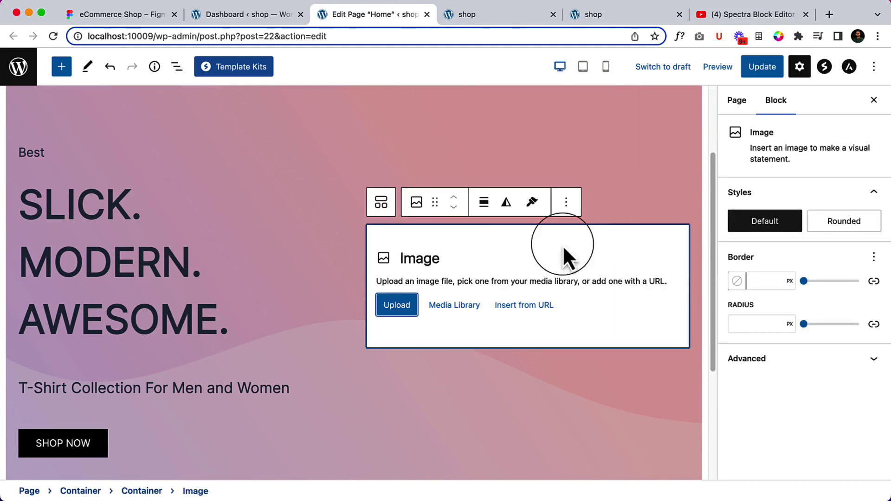
{"action": "left_click", "coordinate": [477, 307]}
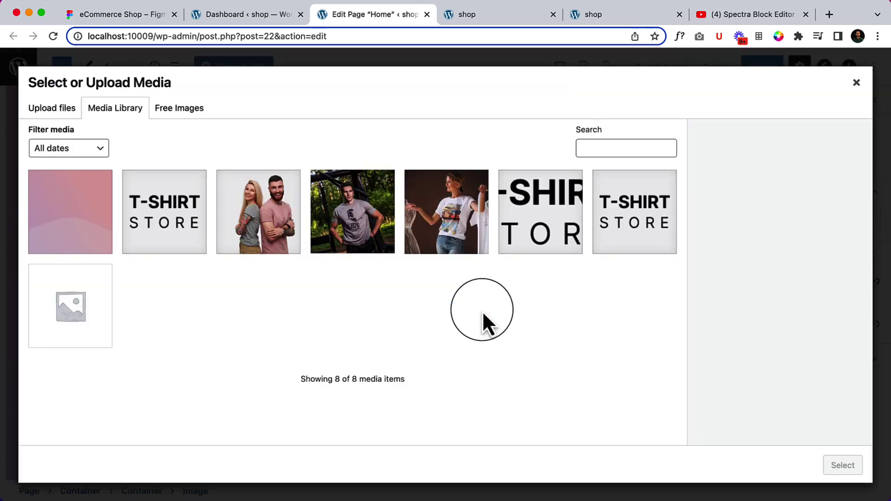
{"action": "left_click", "coordinate": [264, 227]}
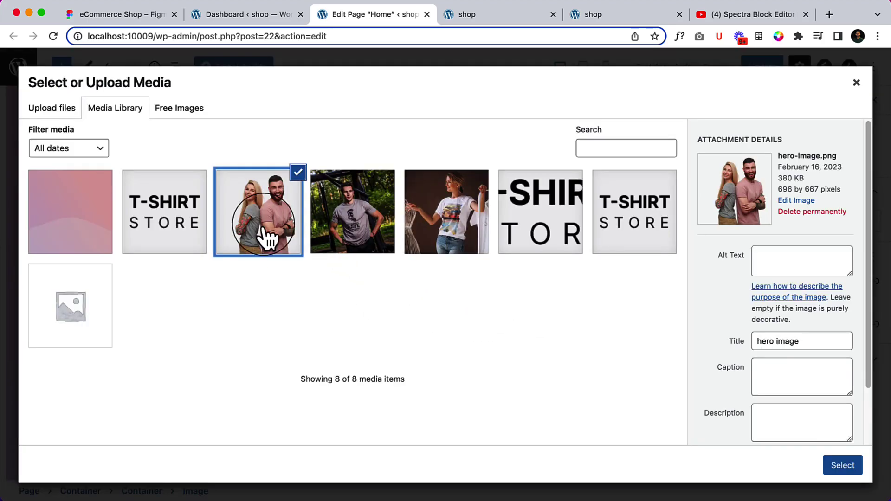
{"action": "left_click", "coordinate": [850, 464]}
{"action": "left_click", "coordinate": [596, 387]}
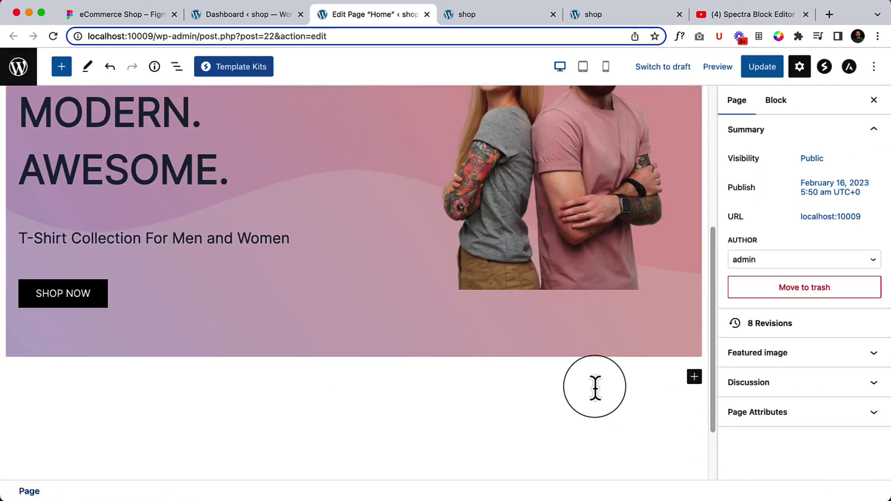
Review the hero Image block's size, dimensions and border settings, along with its block options.
{"action": "scroll", "coordinate": [595, 388], "scroll_direction": "up", "scroll_amount": 5}
{"action": "scroll", "coordinate": [595, 299], "scroll_direction": "down", "scroll_amount": 3}
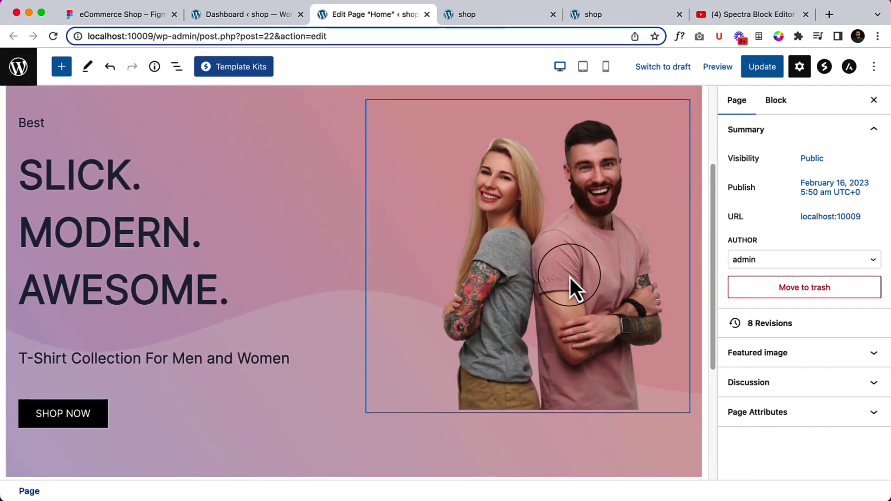
{"action": "left_click", "coordinate": [569, 276]}
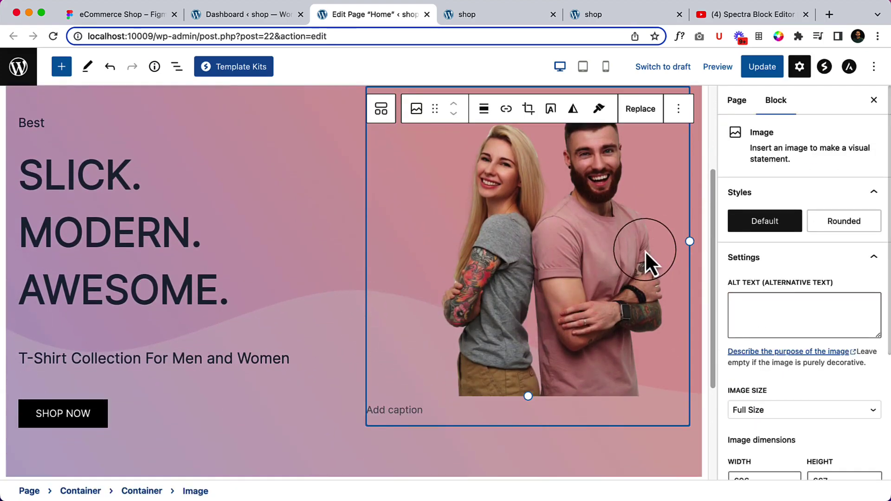
{"action": "scroll", "coordinate": [752, 345], "scroll_direction": "down", "scroll_amount": 4}
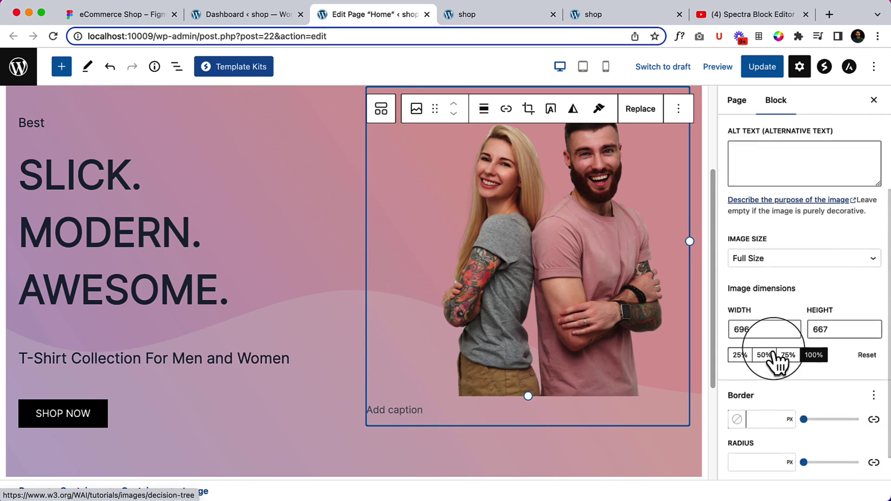
{"action": "scroll", "coordinate": [775, 398], "scroll_direction": "down", "scroll_amount": 1}
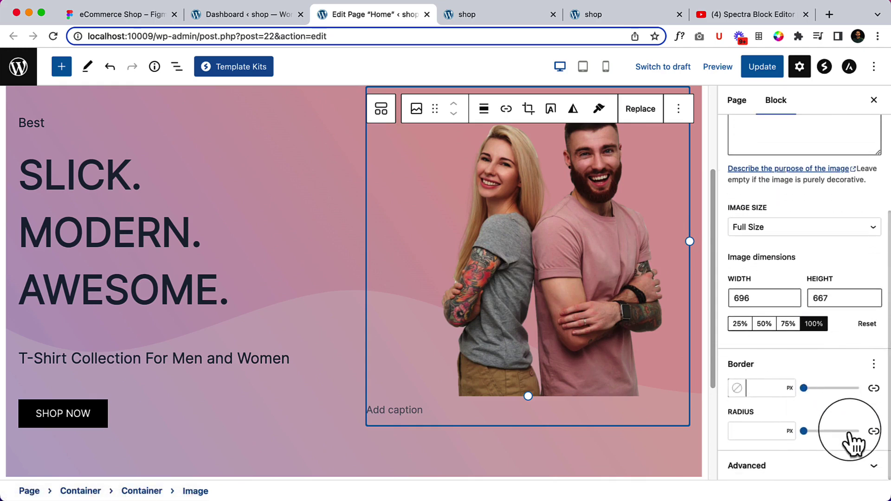
{"action": "scroll", "coordinate": [757, 411], "scroll_direction": "up", "scroll_amount": 5}
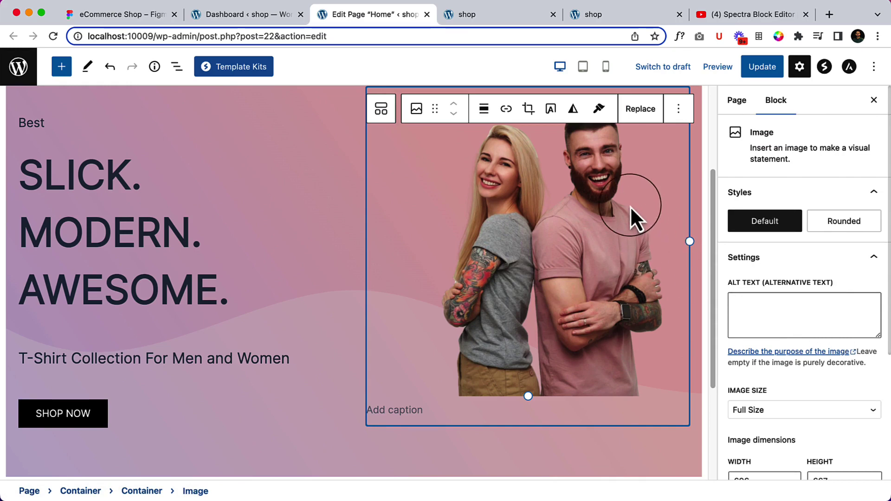
{"action": "left_click", "coordinate": [679, 110]}
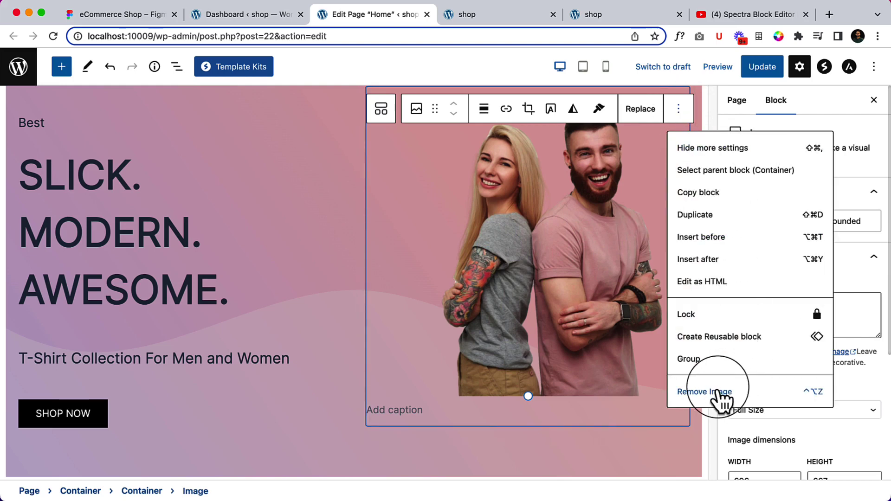
Select the hero's outer container and set its Align Items flex property to bottom alignment.
{"action": "left_click", "coordinate": [324, 357]}
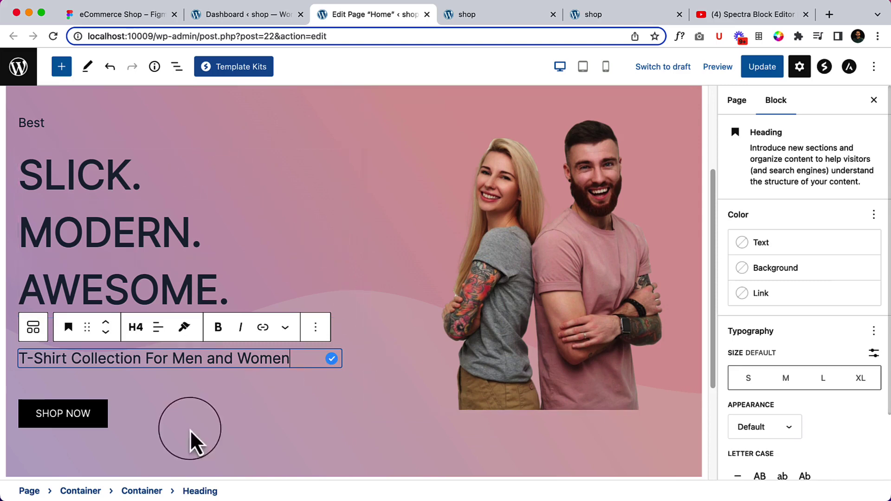
{"action": "left_click", "coordinate": [131, 493]}
{"action": "left_click", "coordinate": [80, 491]}
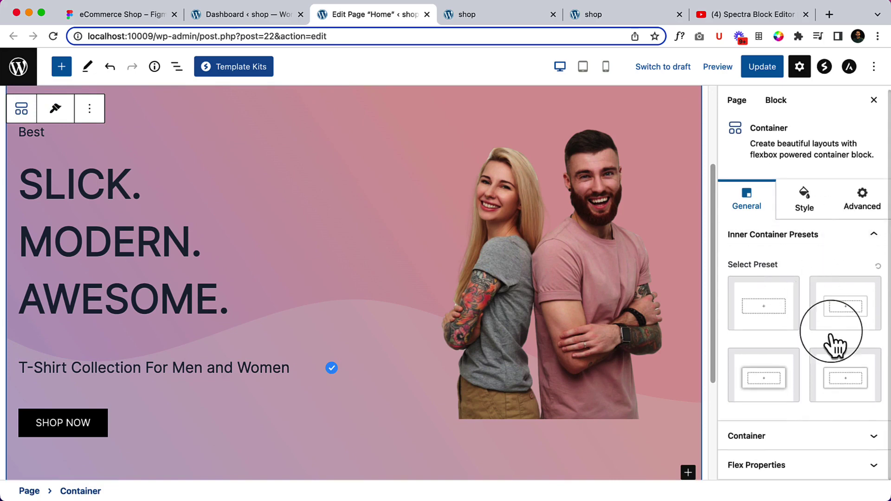
{"action": "left_click", "coordinate": [813, 467]}
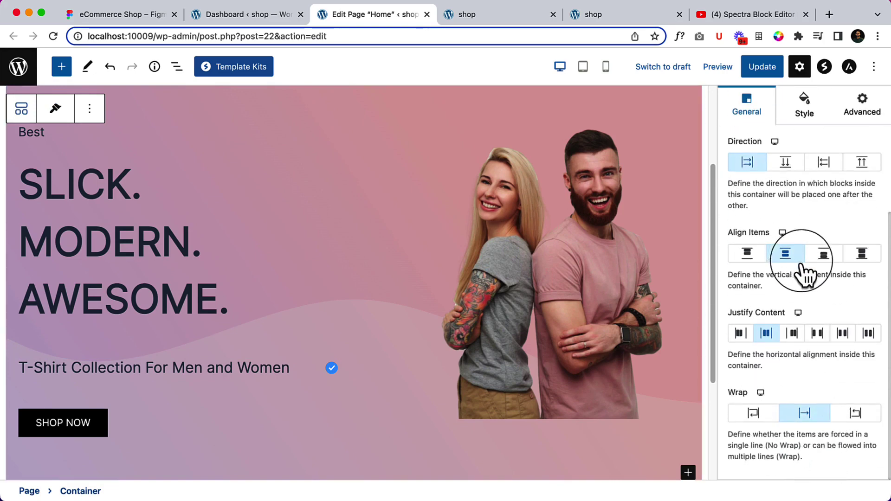
{"action": "left_click", "coordinate": [825, 255]}
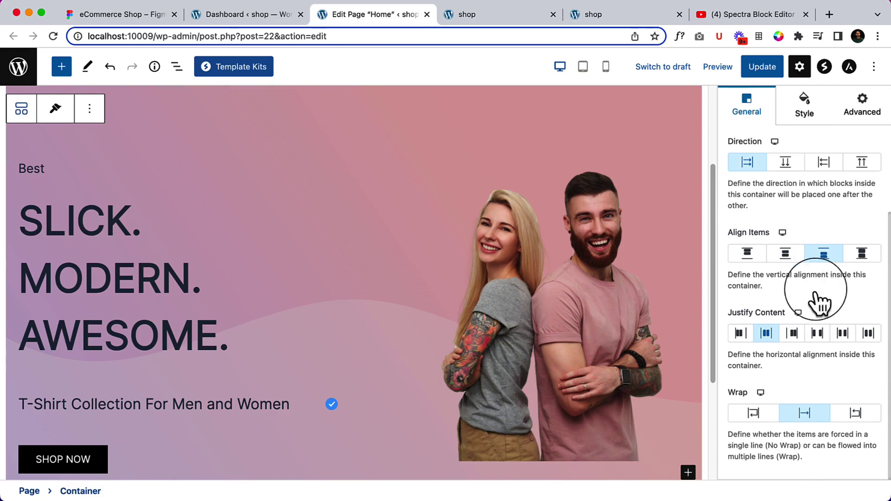
{"action": "scroll", "coordinate": [387, 333], "scroll_direction": "down", "scroll_amount": 5}
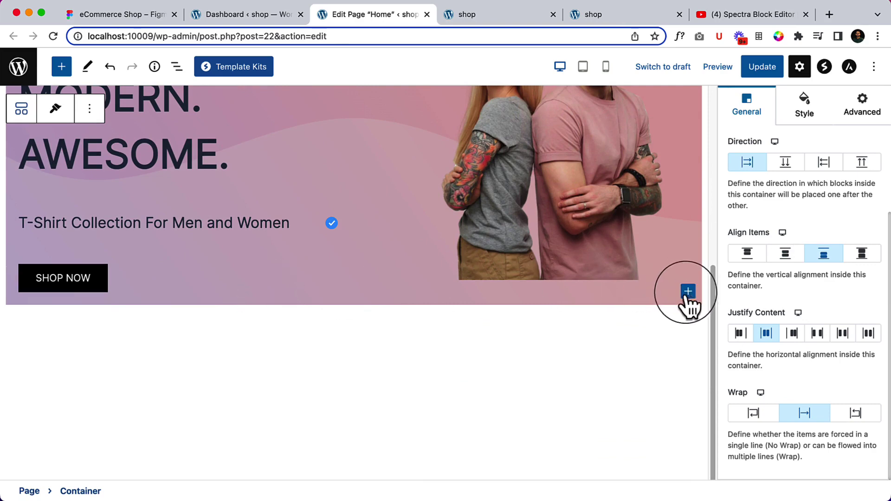
{"action": "scroll", "coordinate": [202, 248], "scroll_direction": "up", "scroll_amount": 3}
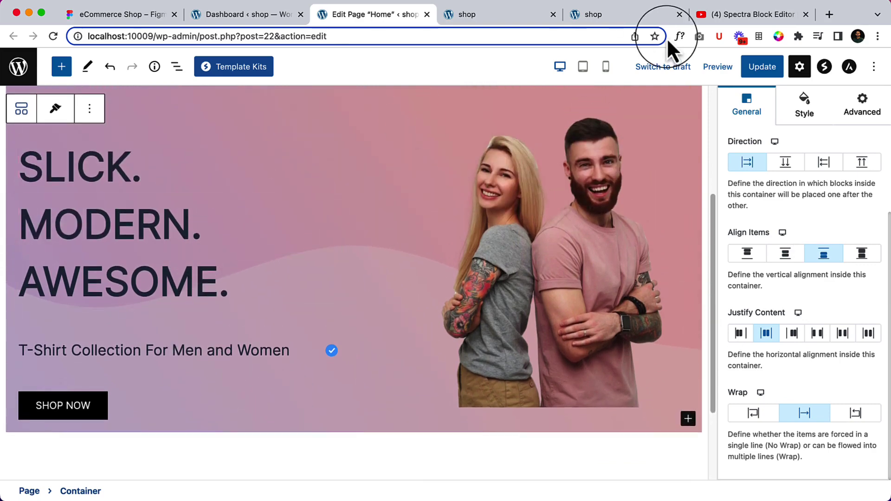
Update the Home page, then reload the live shop page and review the hero with the couple's image.
{"action": "left_click", "coordinate": [751, 68]}
{"action": "left_click", "coordinate": [466, 17]}
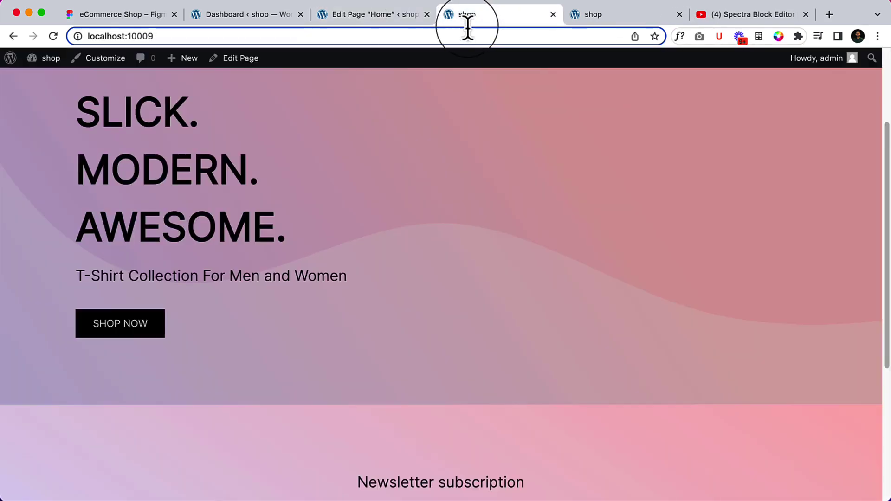
{"action": "left_click", "coordinate": [464, 35]}
{"action": "key", "text": "Return"}
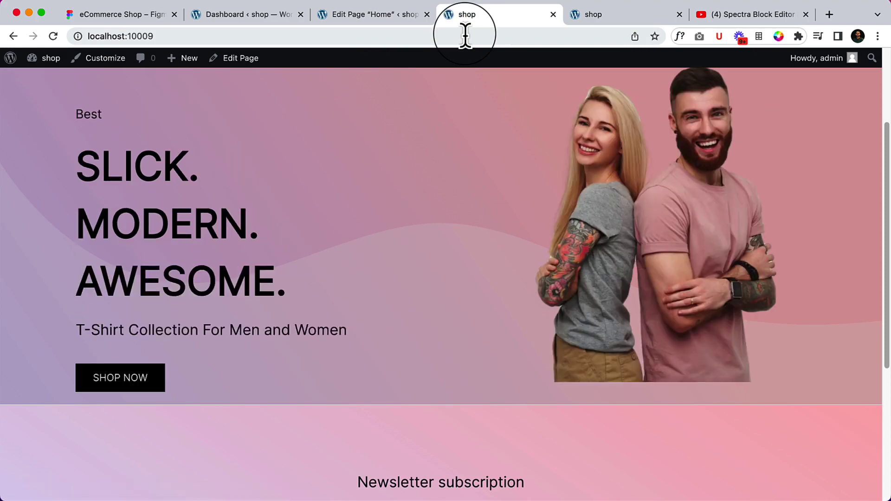
{"action": "scroll", "coordinate": [459, 176], "scroll_direction": "up", "scroll_amount": 3}
{"action": "scroll", "coordinate": [459, 176], "scroll_direction": "down", "scroll_amount": 3}
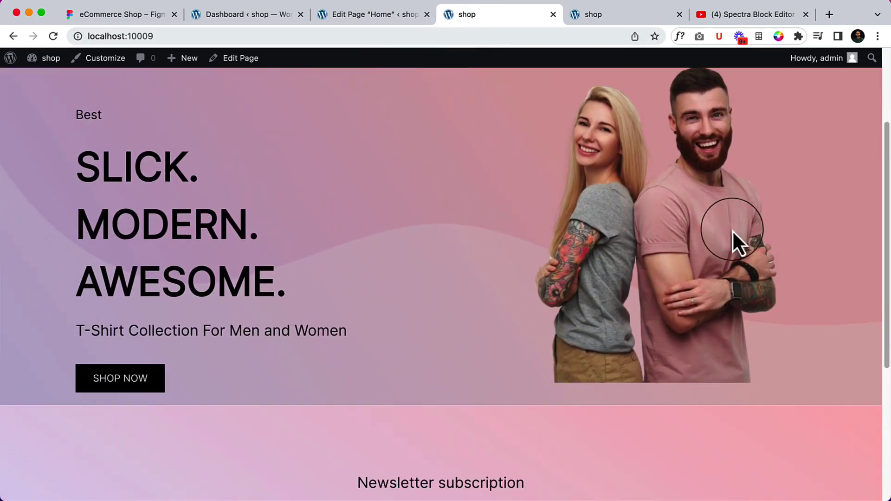
Inspect the hero image's markup in the browser developer tools at desktop width, covering its container, figure and img elements.
{"action": "right_click", "coordinate": [642, 387]}
{"action": "left_click", "coordinate": [671, 499]}
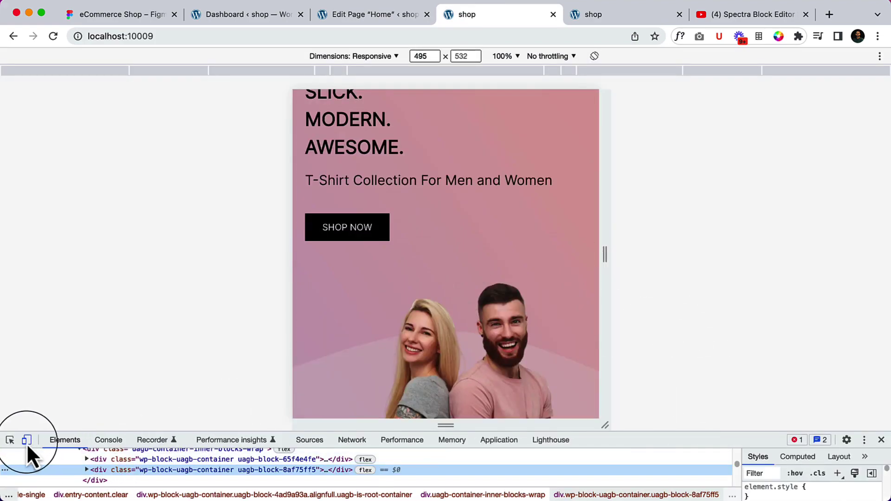
{"action": "left_click", "coordinate": [26, 441]}
{"action": "scroll", "coordinate": [833, 387], "scroll_direction": "down", "scroll_amount": 2}
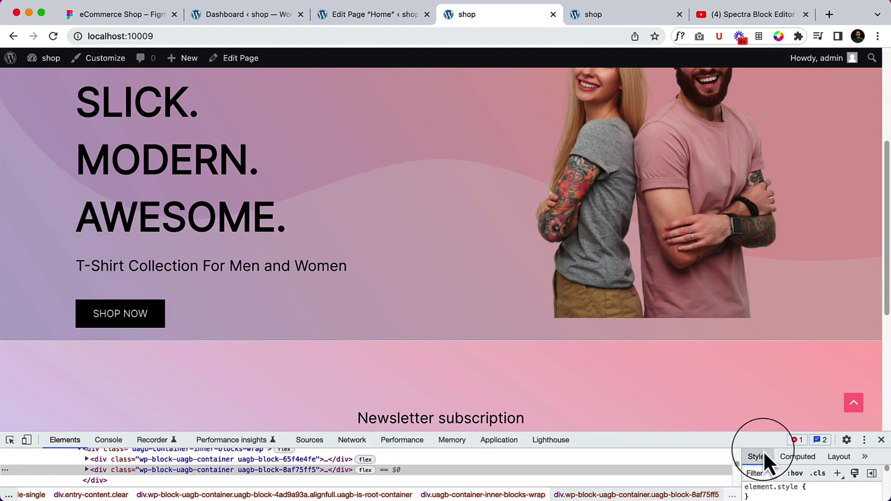
{"action": "left_click_drag", "start_coordinate": [758, 440], "coordinate": [771, 358]}
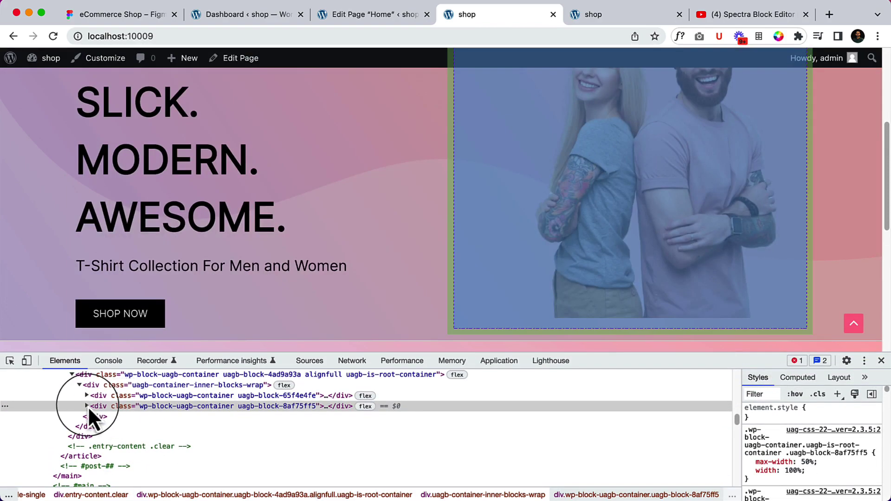
{"action": "left_click", "coordinate": [86, 406]}
{"action": "left_click", "coordinate": [120, 415]}
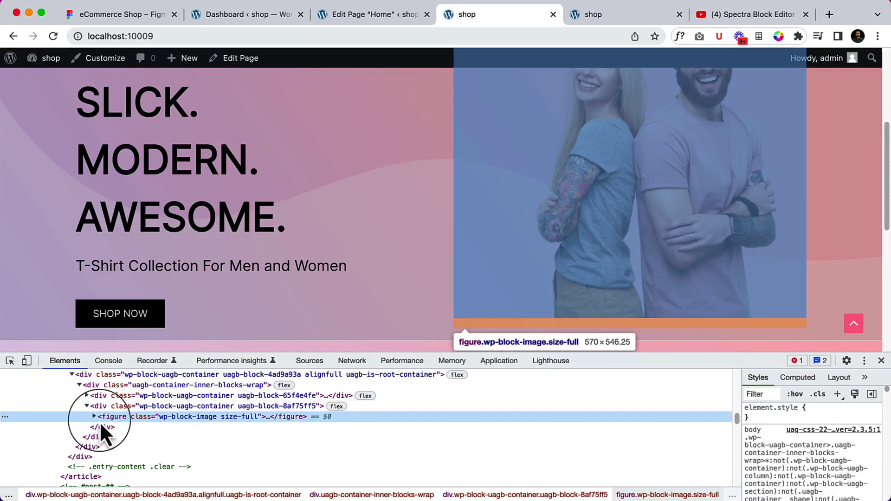
{"action": "left_click", "coordinate": [94, 417]}
{"action": "left_click", "coordinate": [116, 429]}
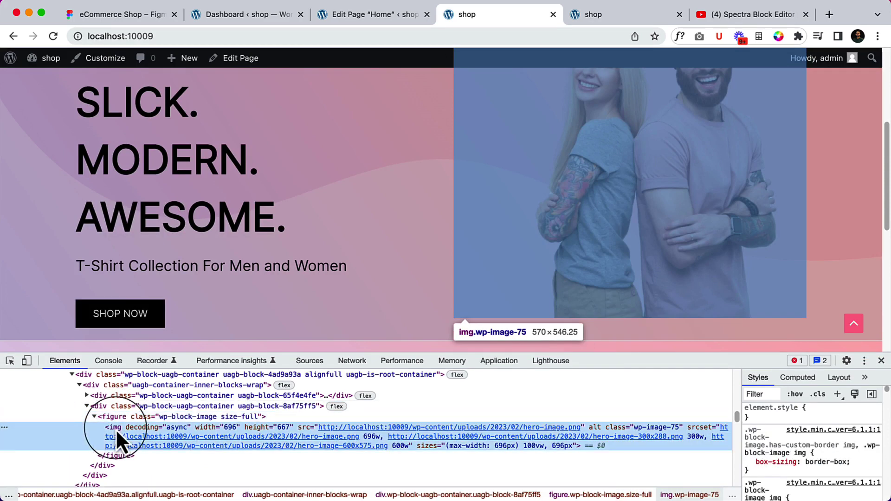
{"action": "left_click", "coordinate": [121, 421]}
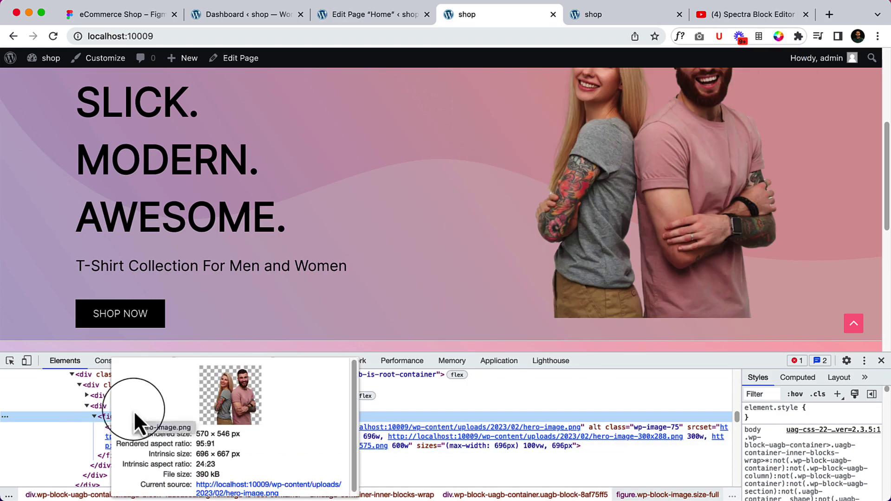
{"action": "left_click", "coordinate": [98, 410]}
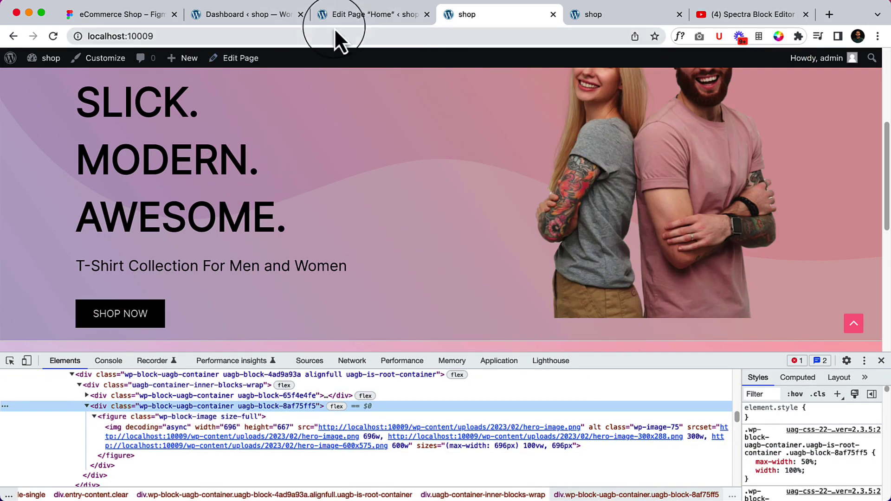
Back in the Home page editor, check the Image block's advanced settings, remove the block and select the hero's outer container.
{"action": "left_click", "coordinate": [341, 20]}
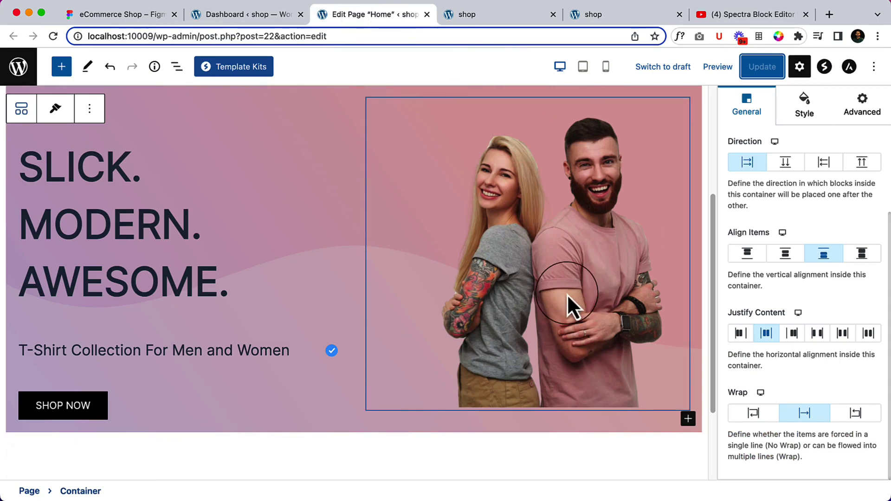
{"action": "left_click", "coordinate": [567, 294]}
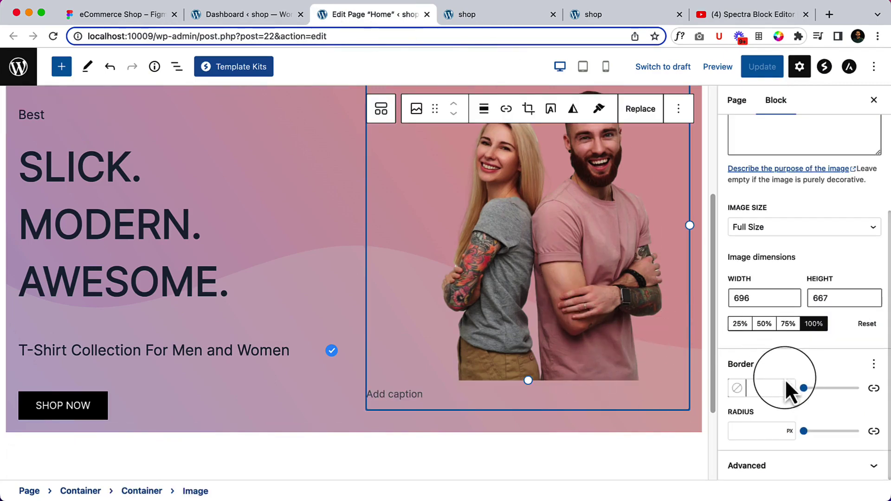
{"action": "left_click", "coordinate": [780, 474]}
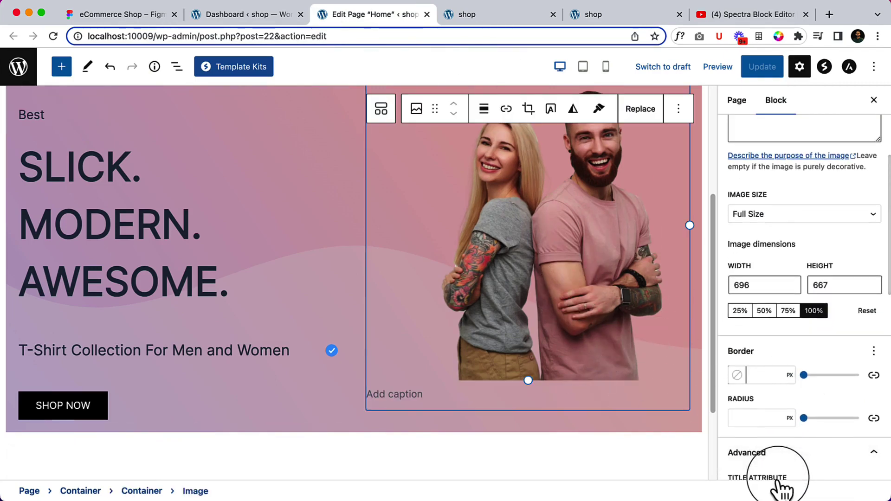
{"action": "scroll", "coordinate": [784, 483], "scroll_direction": "down", "scroll_amount": 5}
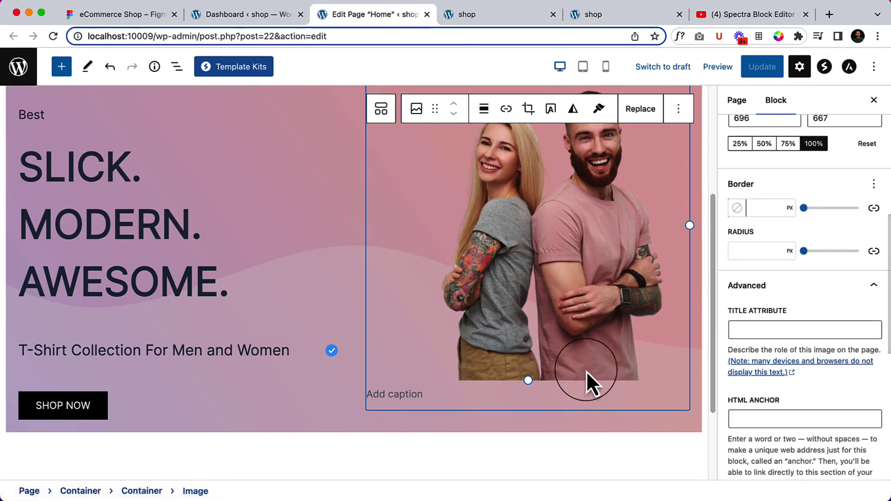
{"action": "scroll", "coordinate": [521, 322], "scroll_direction": "up", "scroll_amount": 3}
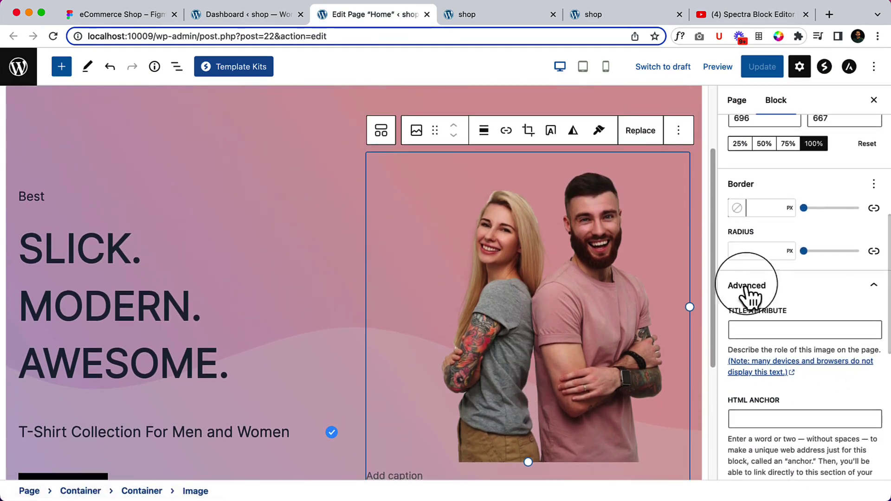
{"action": "left_click", "coordinate": [678, 130]}
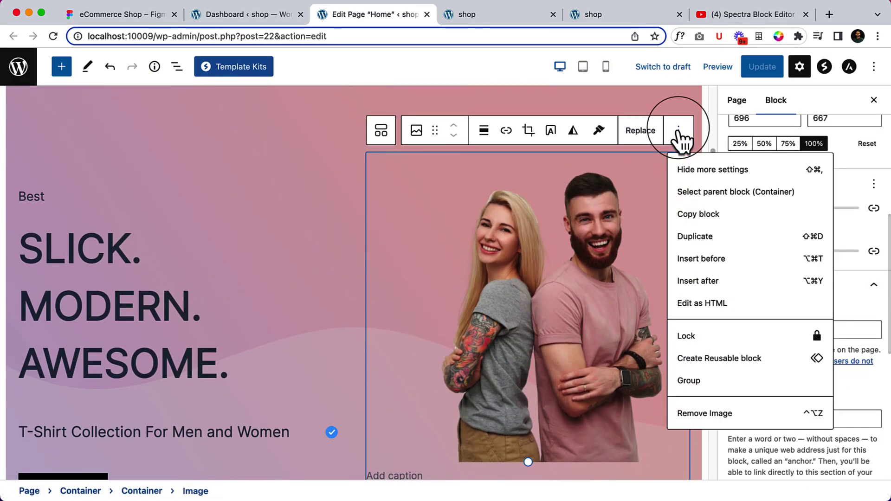
{"action": "left_click", "coordinate": [704, 414]}
{"action": "left_click", "coordinate": [483, 255]}
{"action": "scroll", "coordinate": [484, 255], "scroll_direction": "down", "scroll_amount": 3}
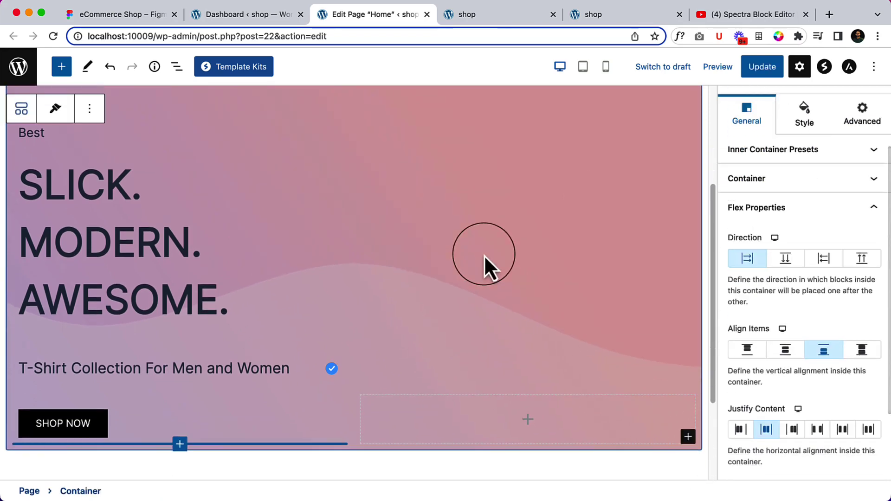
Insert a Spectra Image block into the hero's empty inner container and load hero-image.png from the media library.
{"action": "left_click", "coordinate": [489, 372]}
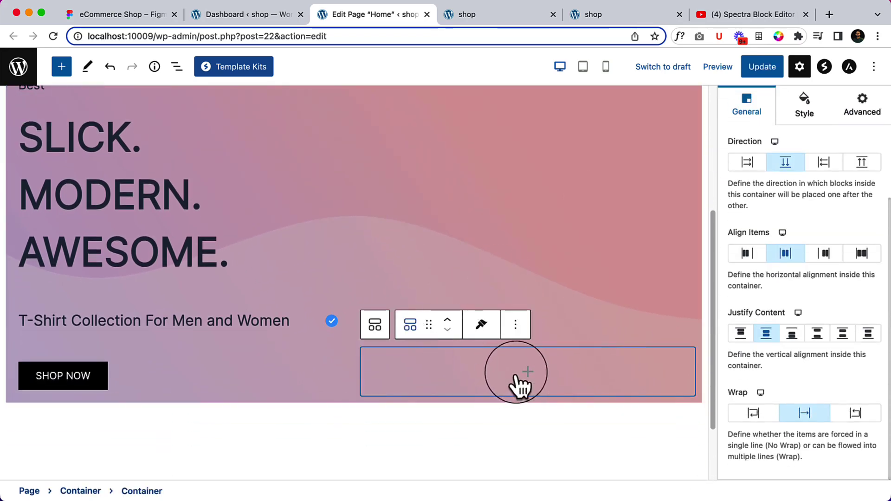
{"action": "left_click", "coordinate": [529, 372]}
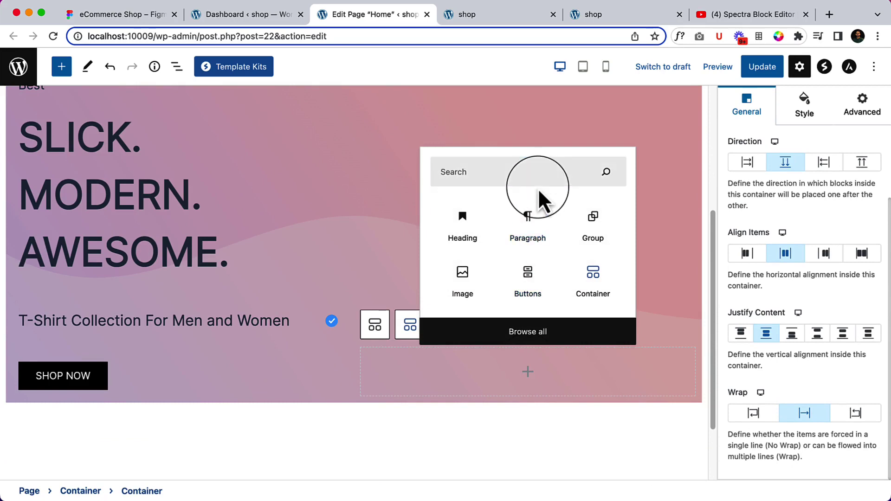
{"action": "type", "text": "image"}
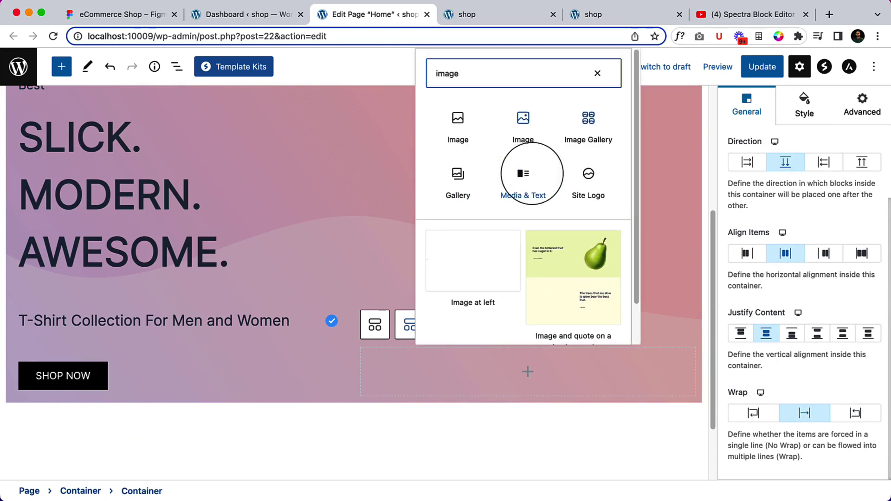
{"action": "left_click", "coordinate": [524, 125]}
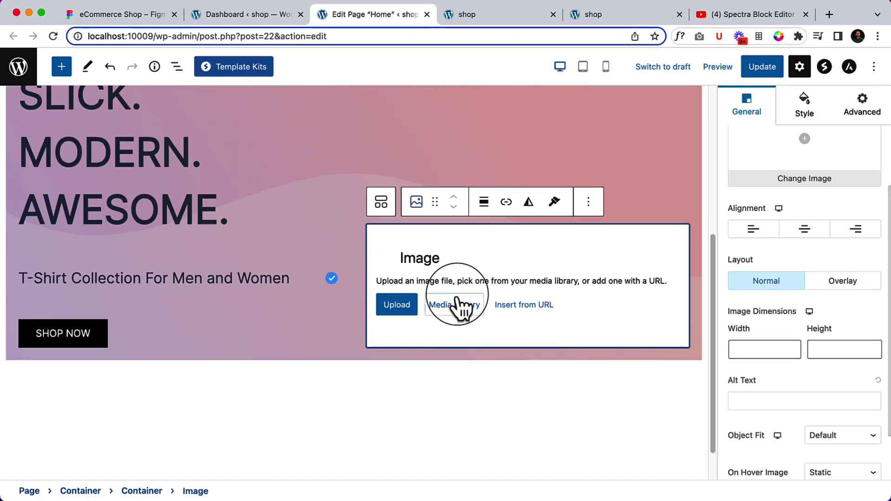
{"action": "left_click", "coordinate": [455, 304]}
{"action": "left_click", "coordinate": [280, 215]}
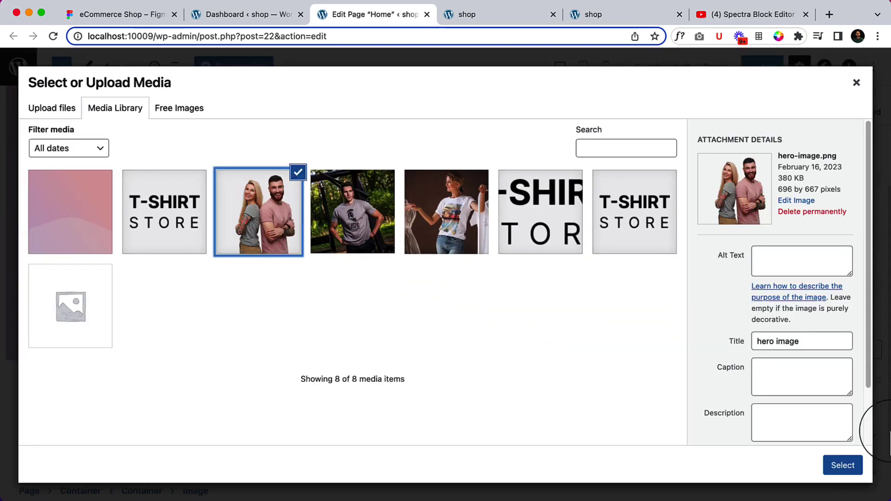
{"action": "left_click", "coordinate": [856, 473]}
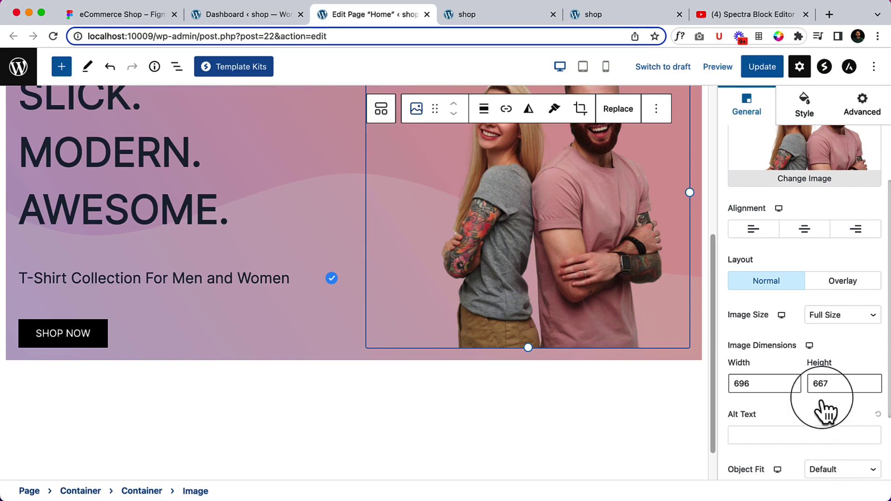
Try a margin of -4 px on all sides of the couple's Image block.
{"action": "scroll", "coordinate": [849, 370], "scroll_direction": "down", "scroll_amount": 3}
{"action": "scroll", "coordinate": [793, 361], "scroll_direction": "down", "scroll_amount": 1}
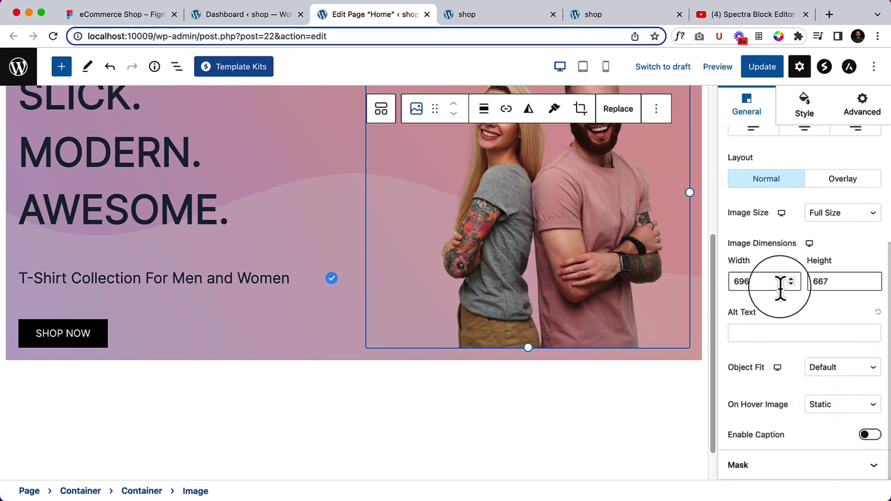
{"action": "scroll", "coordinate": [783, 291], "scroll_direction": "up", "scroll_amount": 2}
{"action": "scroll", "coordinate": [778, 280], "scroll_direction": "up", "scroll_amount": 4}
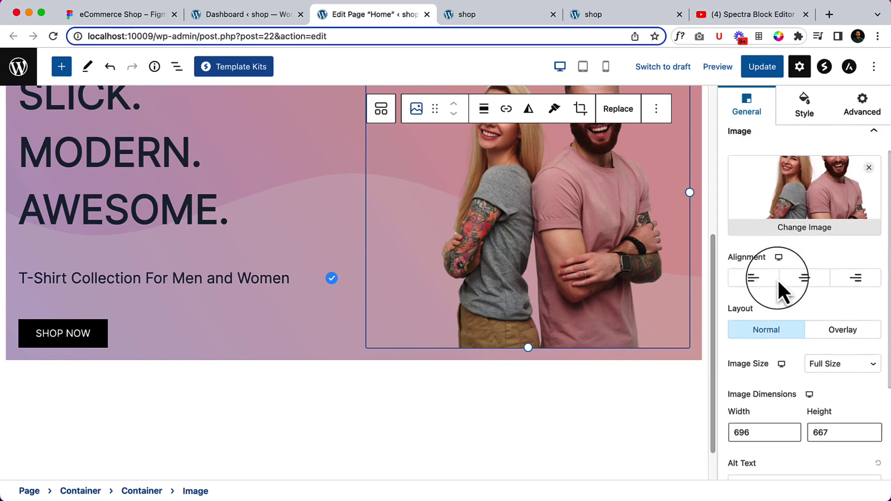
{"action": "left_click", "coordinate": [812, 213]}
{"action": "scroll", "coordinate": [832, 283], "scroll_direction": "down", "scroll_amount": 3}
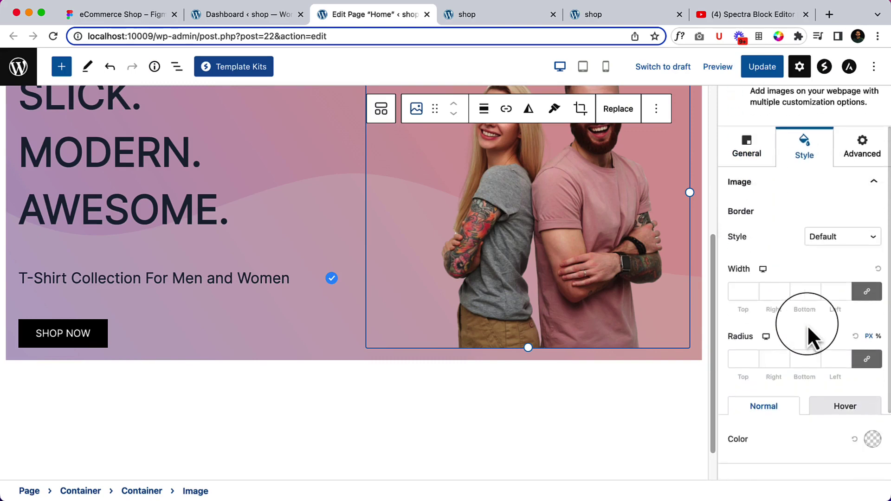
{"action": "scroll", "coordinate": [759, 390], "scroll_direction": "down", "scroll_amount": 2}
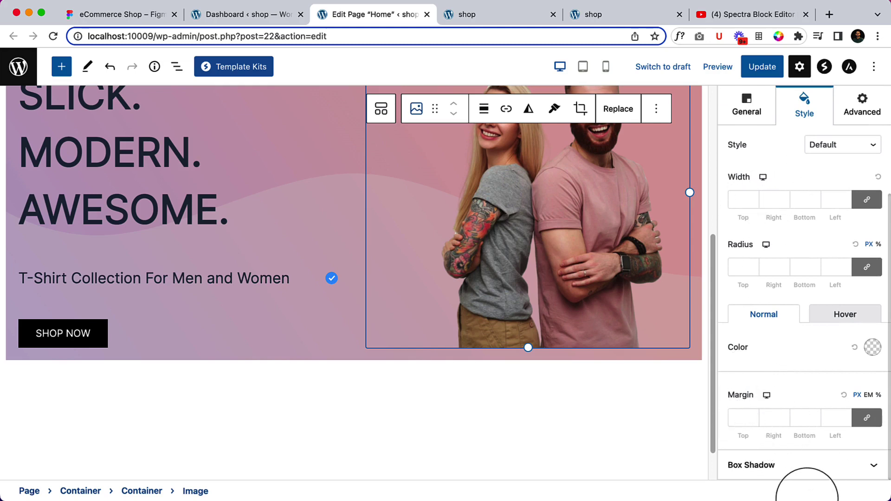
{"action": "left_click", "coordinate": [805, 418]}
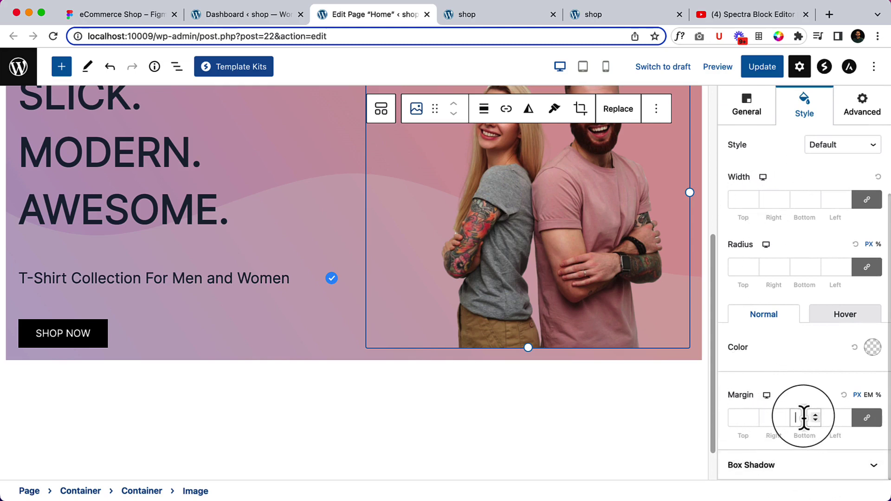
{"action": "double_click", "coordinate": [800, 418]}
{"action": "type", "text": "-4"}
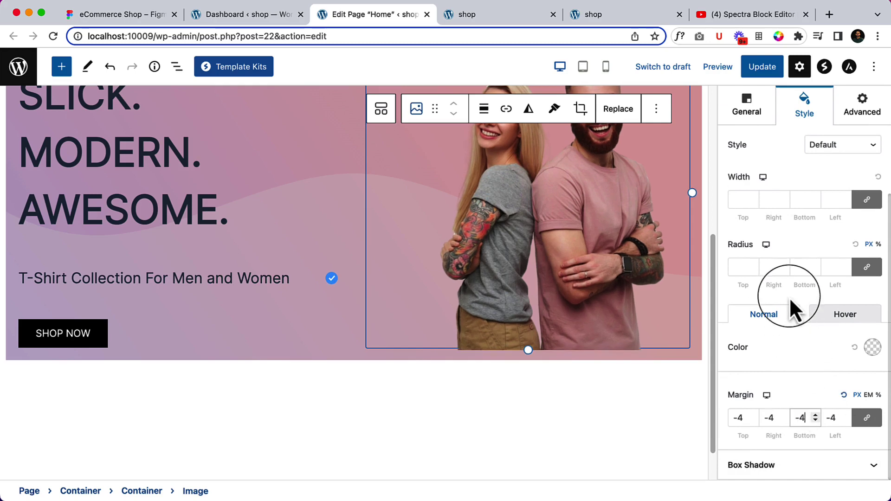
{"action": "scroll", "coordinate": [789, 297], "scroll_direction": "up", "scroll_amount": 1}
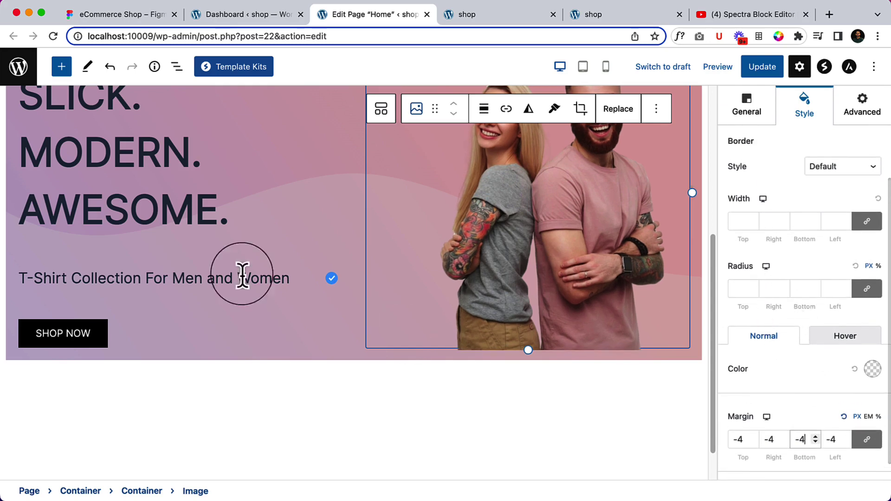
Select the inner container holding the couple's image and set its padding to 0 px on all sides.
{"action": "left_click", "coordinate": [141, 492]}
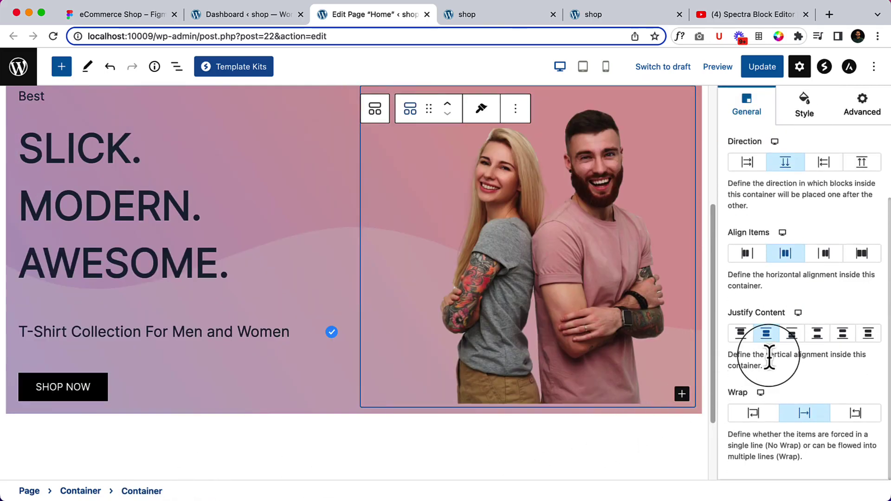
{"action": "left_click", "coordinate": [829, 104]}
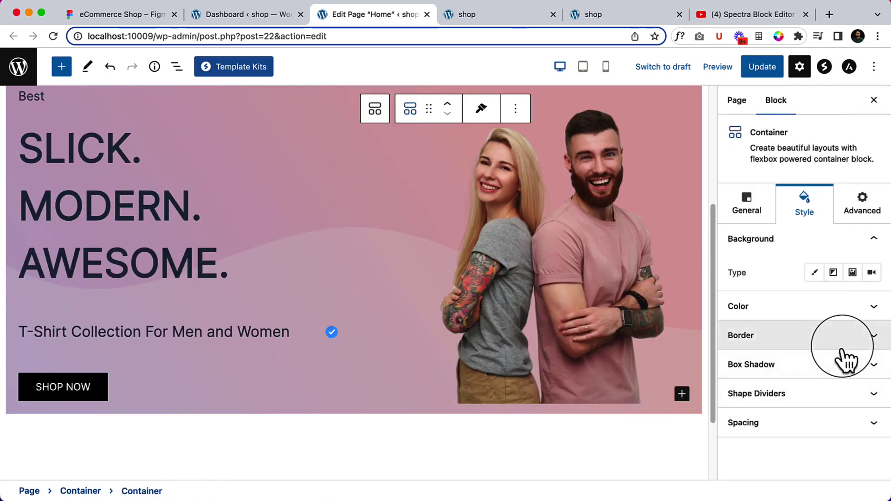
{"action": "left_click", "coordinate": [826, 428]}
{"action": "scroll", "coordinate": [825, 428], "scroll_direction": "down", "scroll_amount": 5}
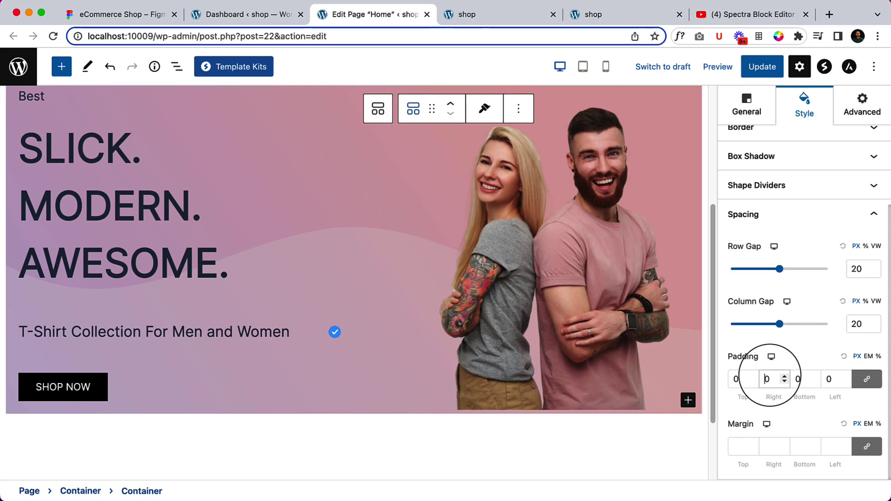
Select the couple's Image block and set its margin to 0 px on all sides.
{"action": "left_click", "coordinate": [430, 290]}
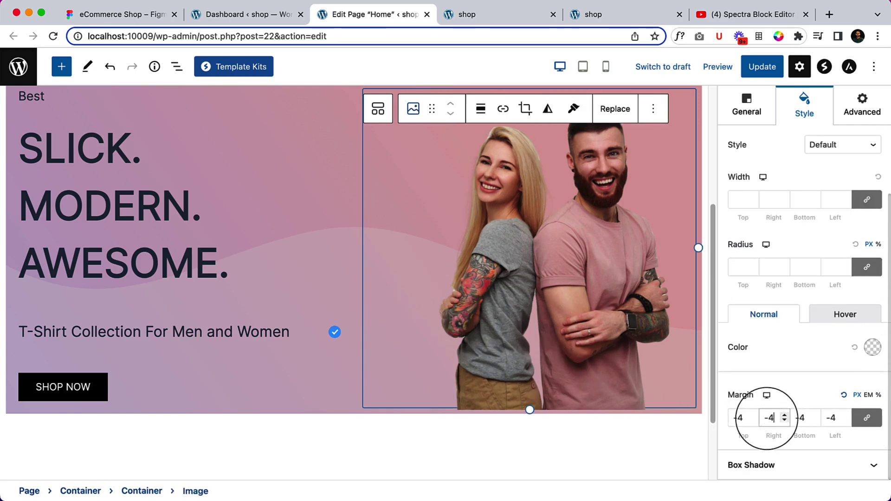
{"action": "key", "text": "BackSpace"}
{"action": "key", "text": "BackSpace"}
{"action": "type", "text": "0"}
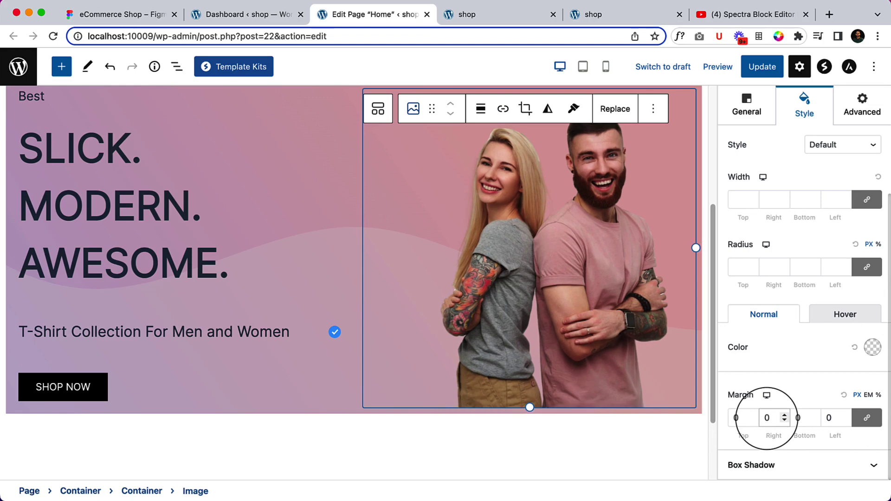
Set the couple's image border width to 0 on all sides and check the block's advanced and general settings.
{"action": "scroll", "coordinate": [834, 370], "scroll_direction": "up", "scroll_amount": 1}
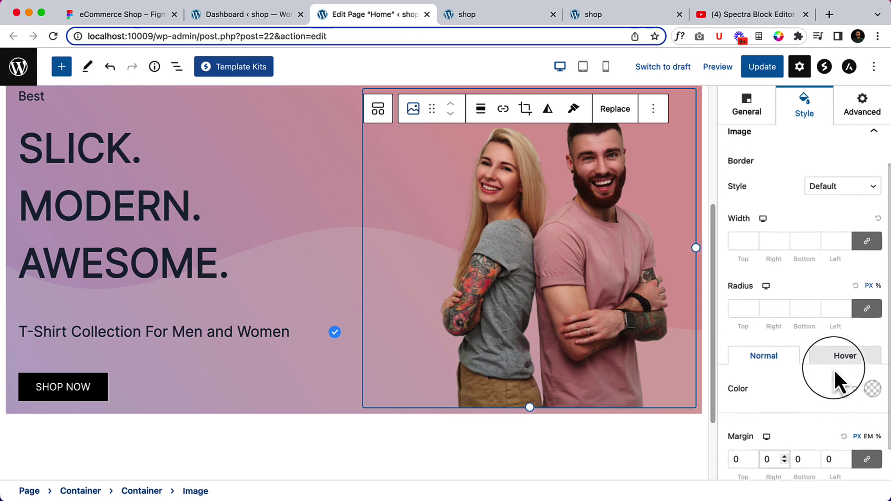
{"action": "scroll", "coordinate": [835, 369], "scroll_direction": "up", "scroll_amount": 3}
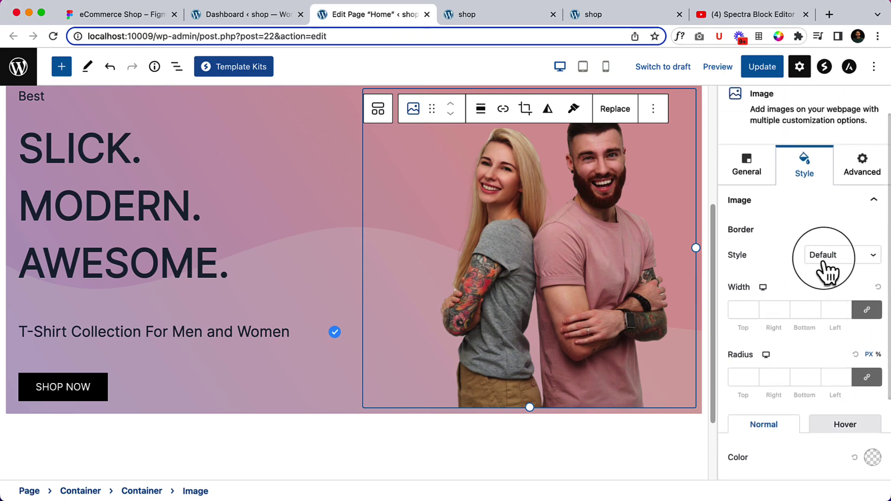
{"action": "left_click", "coordinate": [827, 269]}
{"action": "left_click", "coordinate": [781, 258]}
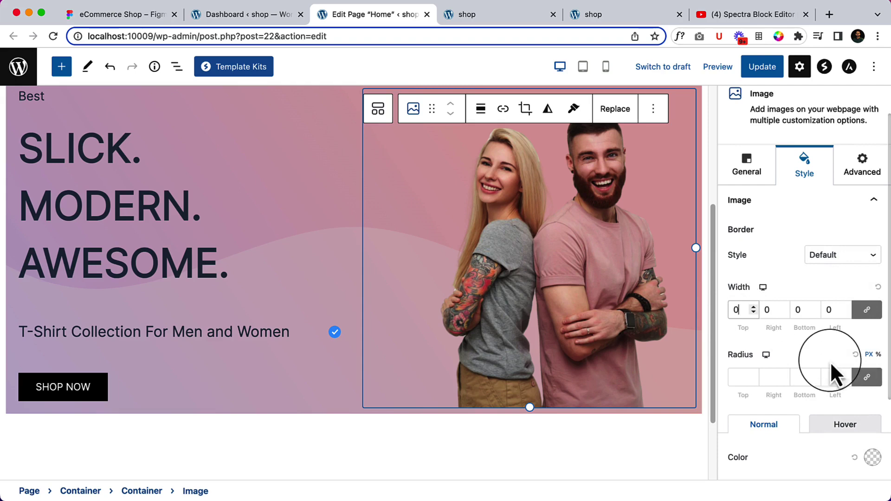
{"action": "left_click", "coordinate": [840, 179]}
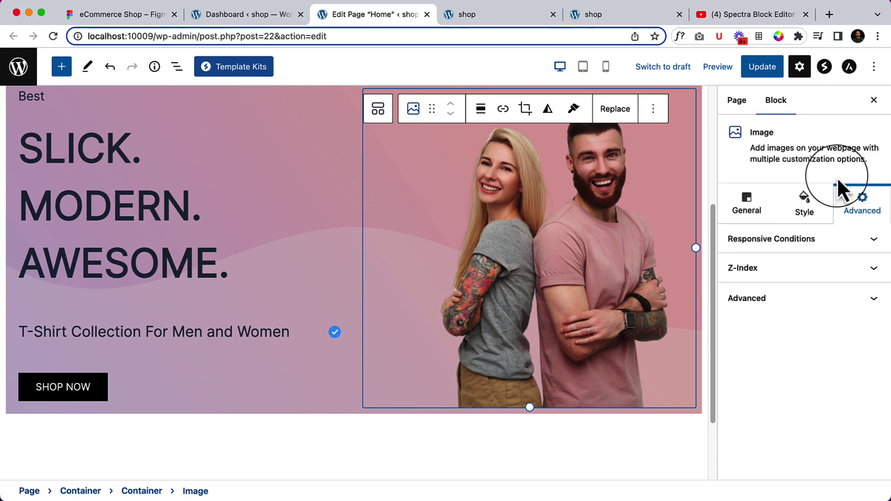
{"action": "left_click", "coordinate": [743, 197]}
{"action": "scroll", "coordinate": [812, 388], "scroll_direction": "down", "scroll_amount": 3}
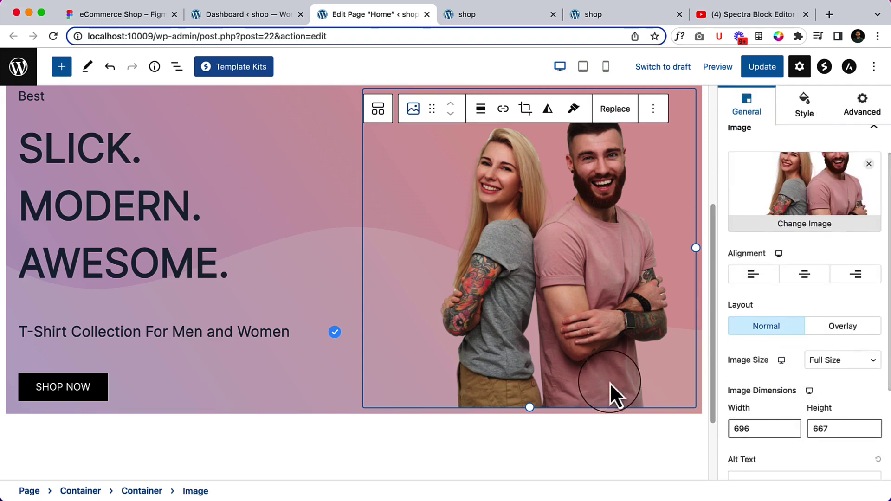
{"action": "scroll", "coordinate": [851, 408], "scroll_direction": "down", "scroll_amount": 5}
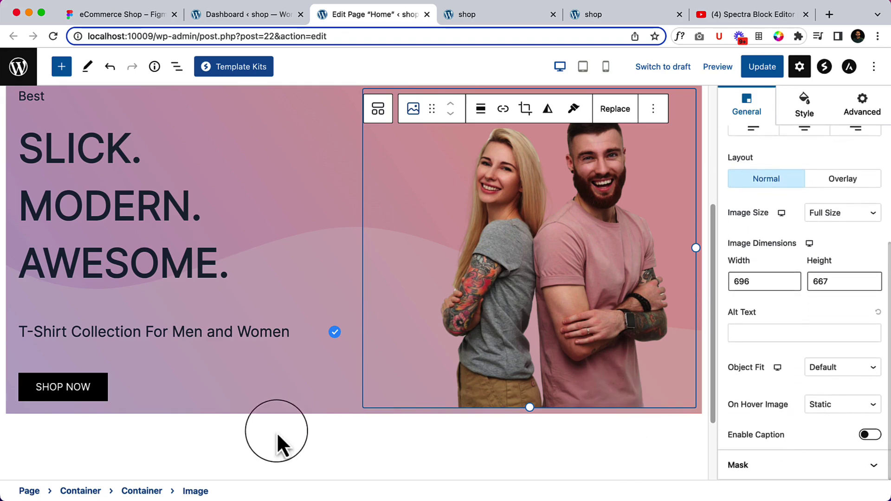
Update the Home page and reload the live shop page.
{"action": "left_click", "coordinate": [762, 67]}
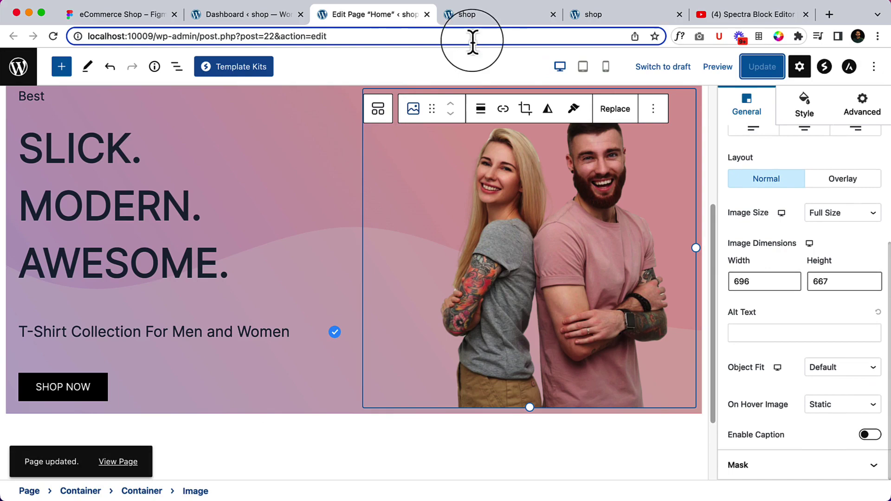
{"action": "left_click", "coordinate": [490, 17]}
{"action": "right_click", "coordinate": [449, 272]}
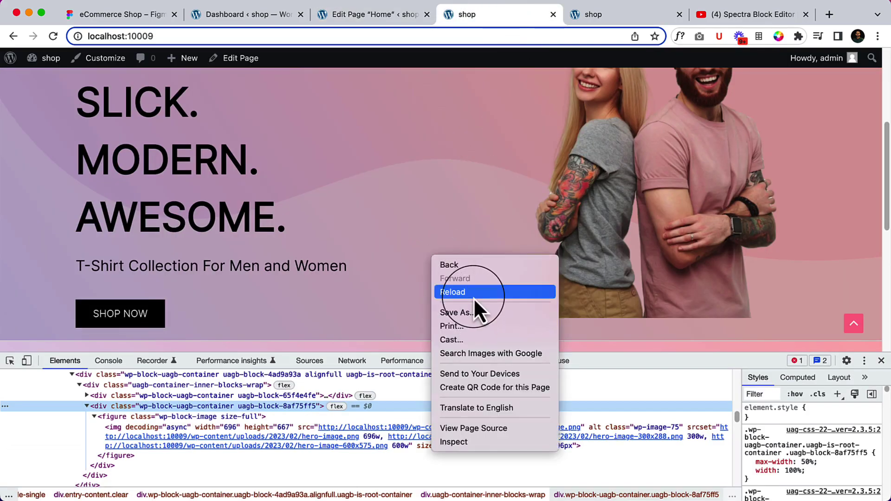
{"action": "left_click", "coordinate": [474, 297]}
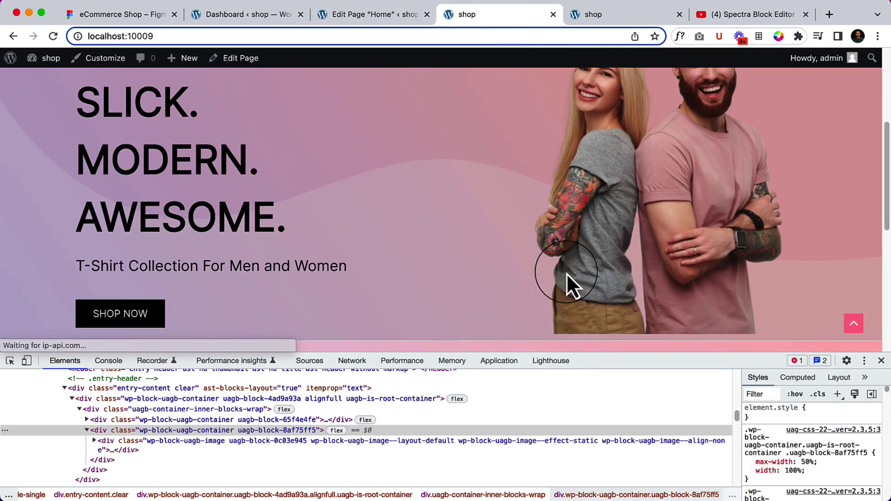
Inspect the gap below the couple's image in the developer tools, checking the hero's root container.
{"action": "scroll", "coordinate": [569, 278], "scroll_direction": "down", "scroll_amount": 5}
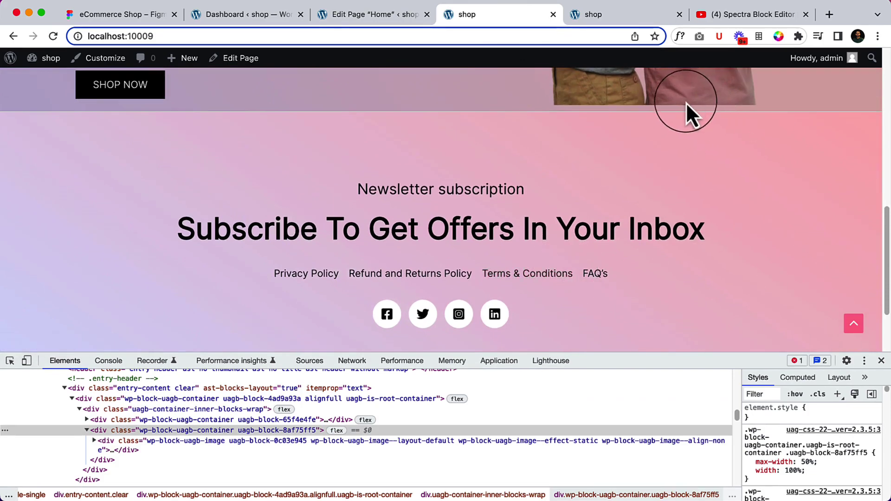
{"action": "right_click", "coordinate": [676, 109]}
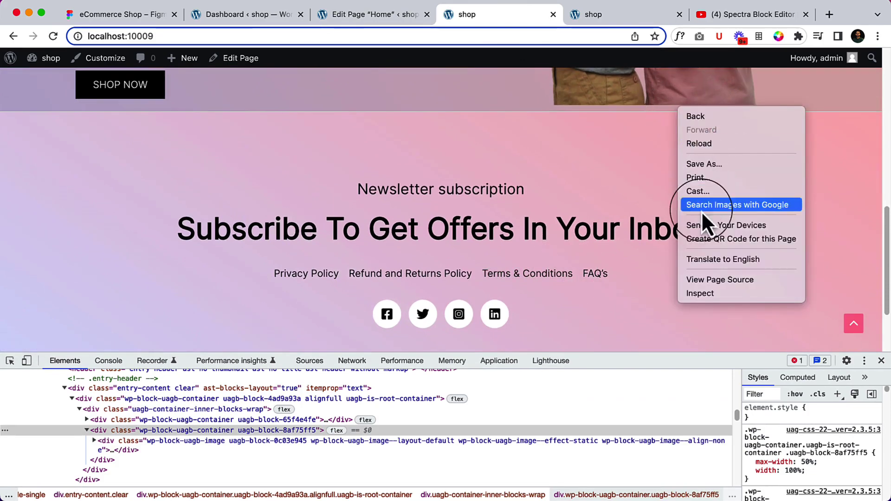
{"action": "left_click", "coordinate": [703, 288]}
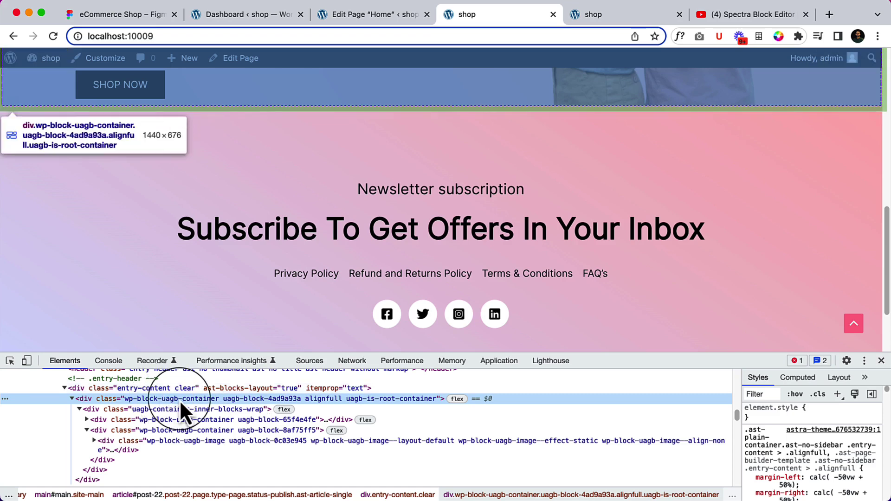
Back in the Home page editor, select the hero's outer container and set its padding to 0 px on all sides.
{"action": "left_click", "coordinate": [341, 14]}
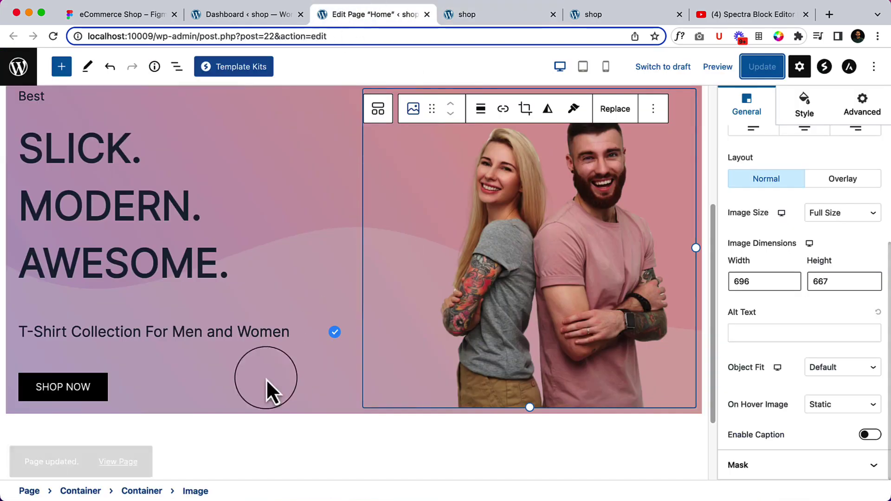
{"action": "left_click", "coordinate": [140, 490]}
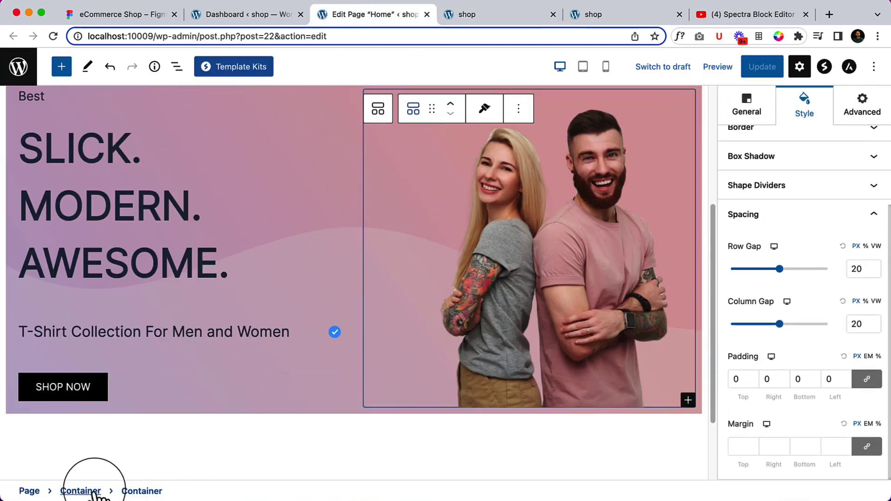
{"action": "left_click", "coordinate": [94, 491]}
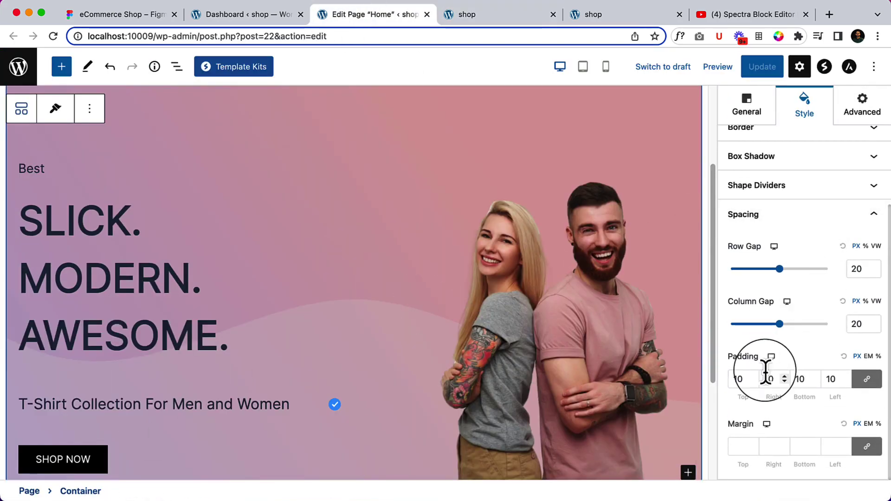
{"action": "left_click", "coordinate": [738, 379]}
{"action": "key", "text": "BackSpace"}
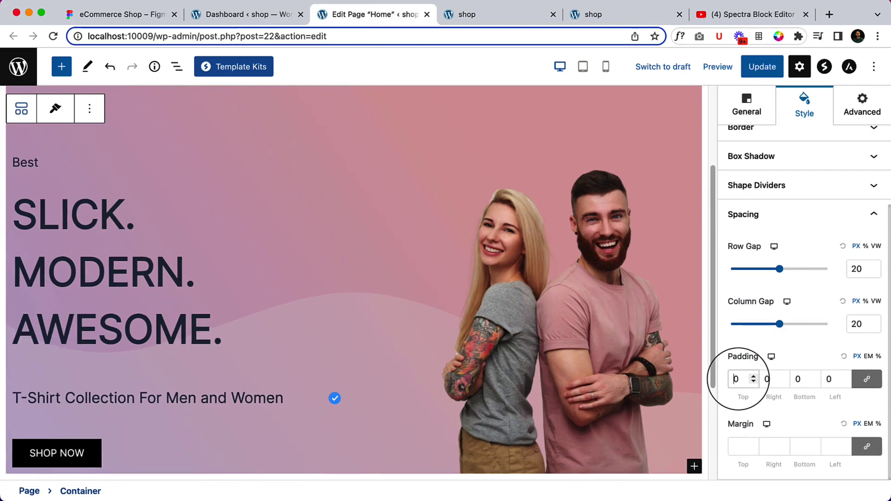
{"action": "scroll", "coordinate": [567, 344], "scroll_direction": "down", "scroll_amount": 3}
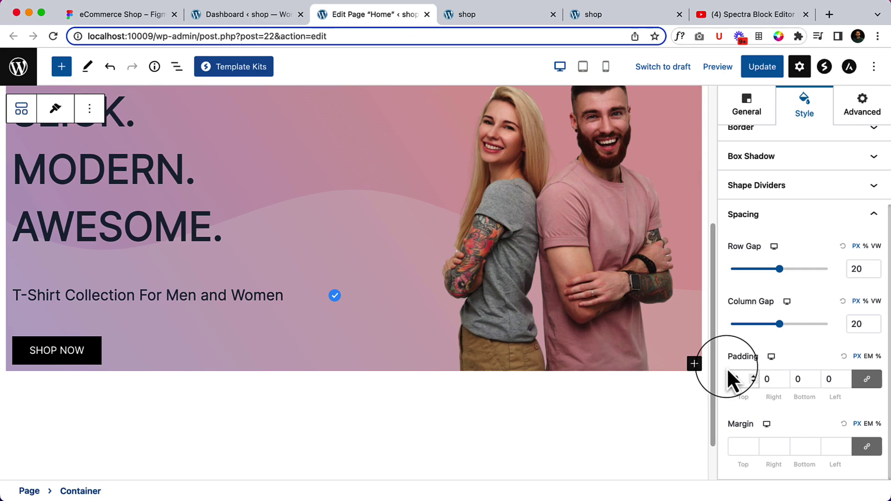
Set the hero outer container's padding to 10 px on the top, right and left, and unlink the sides to make the bottom 0.
{"action": "type", "text": "1"}
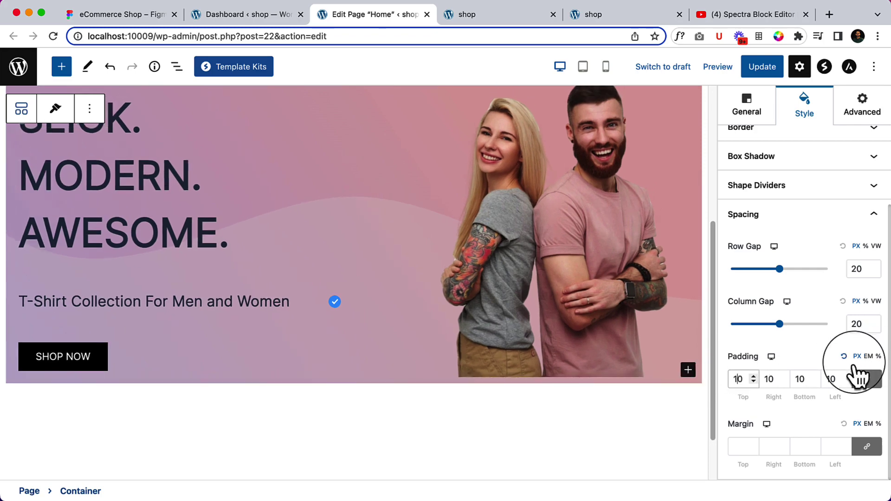
{"action": "left_click", "coordinate": [870, 385]}
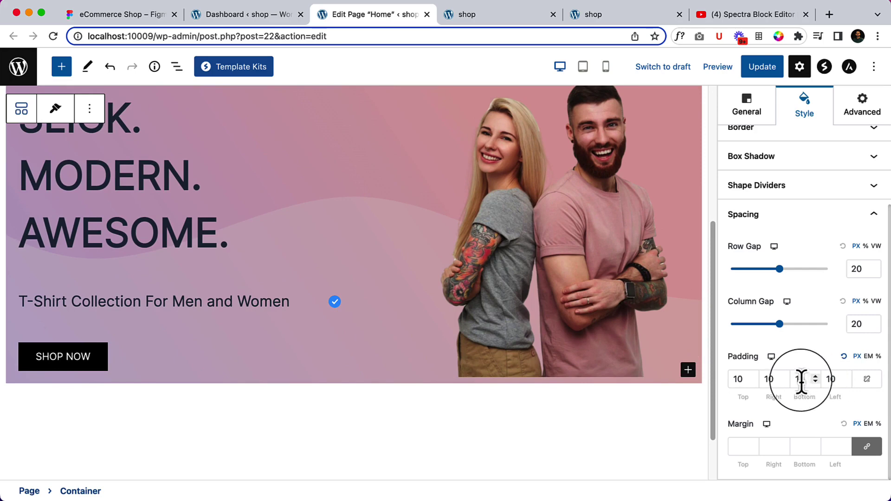
{"action": "left_click", "coordinate": [799, 379]}
{"action": "key", "text": "BackSpace"}
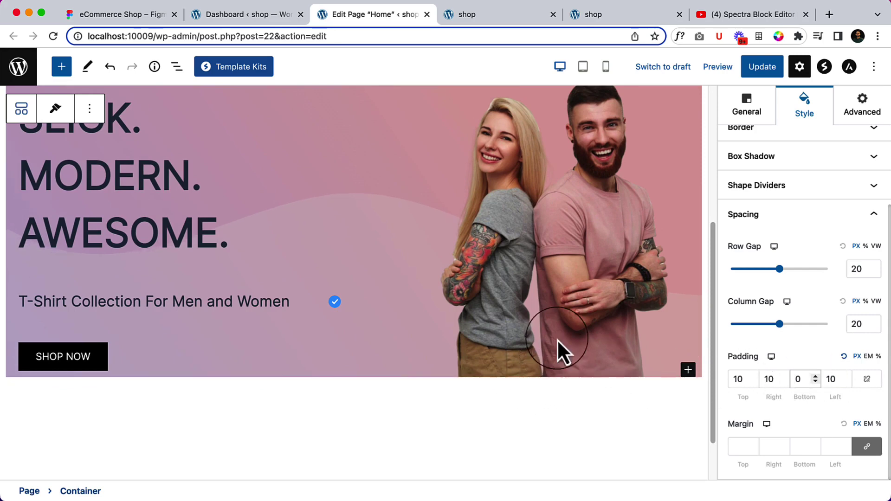
{"action": "scroll", "coordinate": [578, 293], "scroll_direction": "up", "scroll_amount": 5}
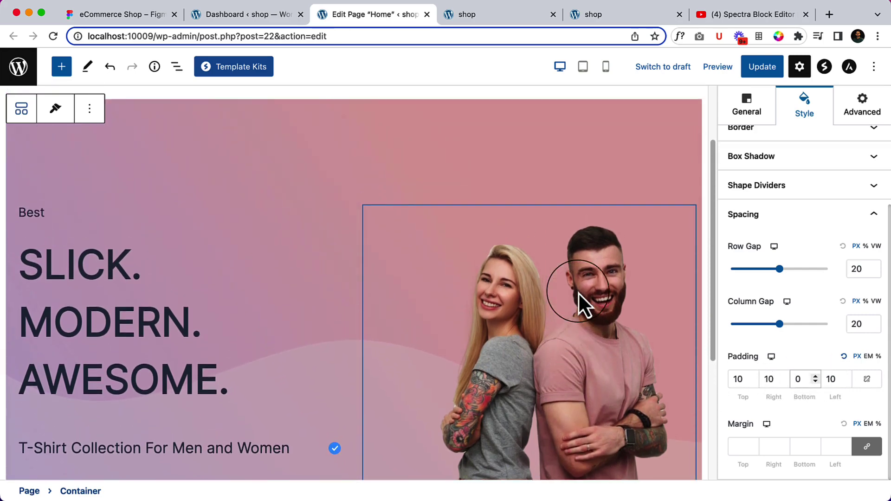
{"action": "scroll", "coordinate": [578, 292], "scroll_direction": "down", "scroll_amount": 3}
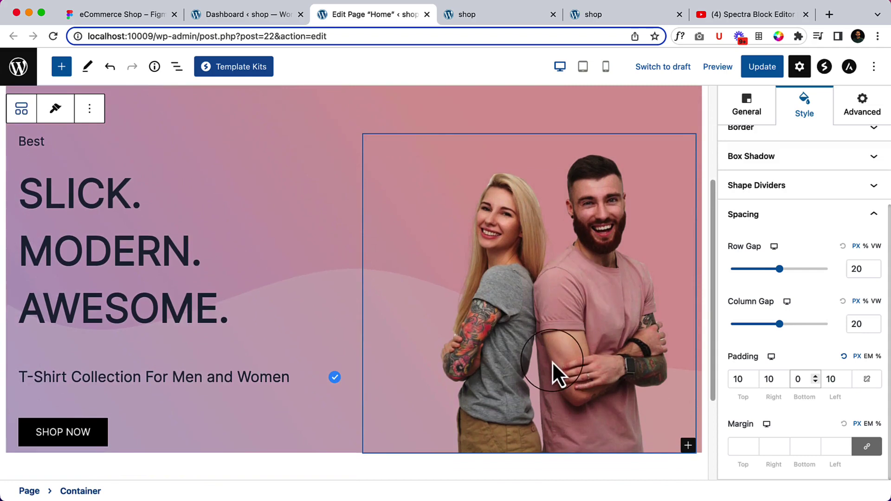
{"action": "scroll", "coordinate": [363, 316], "scroll_direction": "up", "scroll_amount": 3}
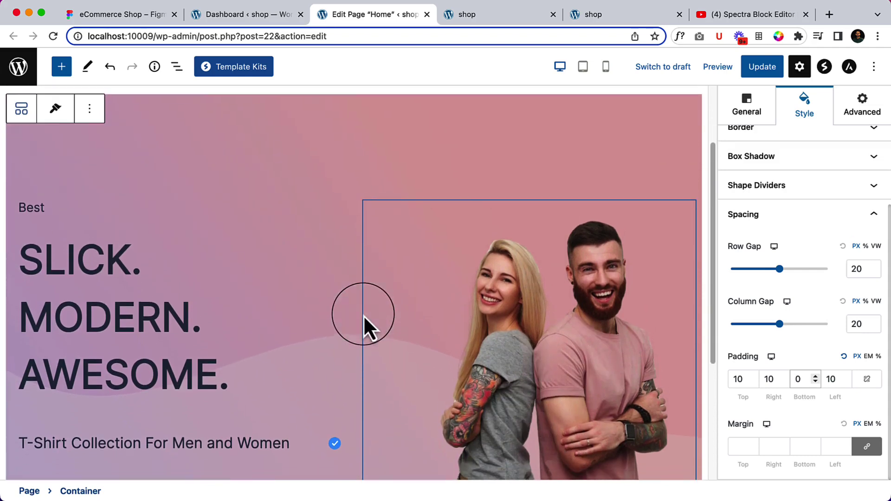
{"action": "scroll", "coordinate": [364, 316], "scroll_direction": "down", "scroll_amount": 1}
Select the couple's image and set its width to 704, leaving the height at 667.
{"action": "left_click", "coordinate": [417, 294]}
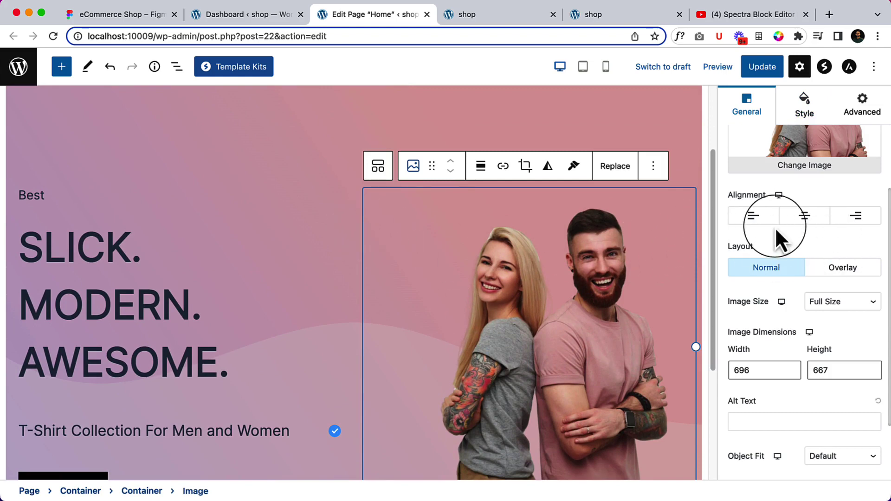
{"action": "scroll", "coordinate": [776, 232], "scroll_direction": "up", "scroll_amount": 1}
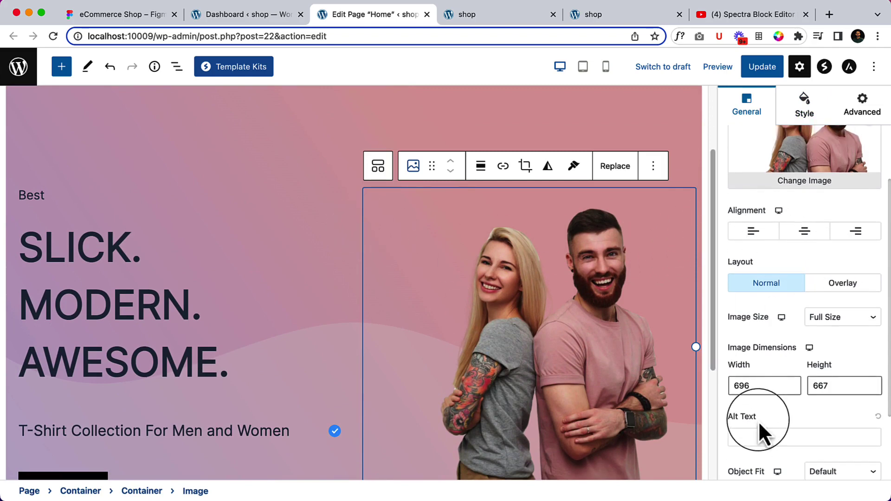
{"action": "left_click", "coordinate": [791, 383]}
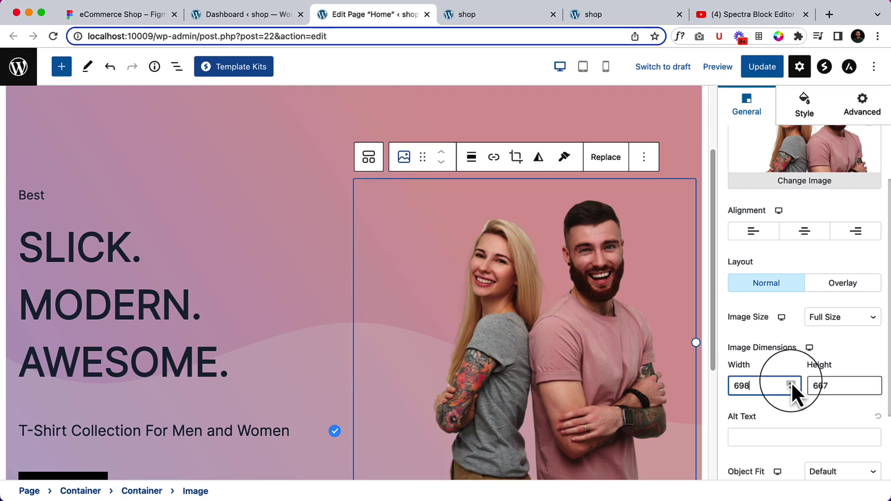
{"action": "left_click", "coordinate": [791, 383]}
{"action": "left_click", "coordinate": [791, 383]}
{"action": "scroll", "coordinate": [391, 313], "scroll_direction": "down", "scroll_amount": 2}
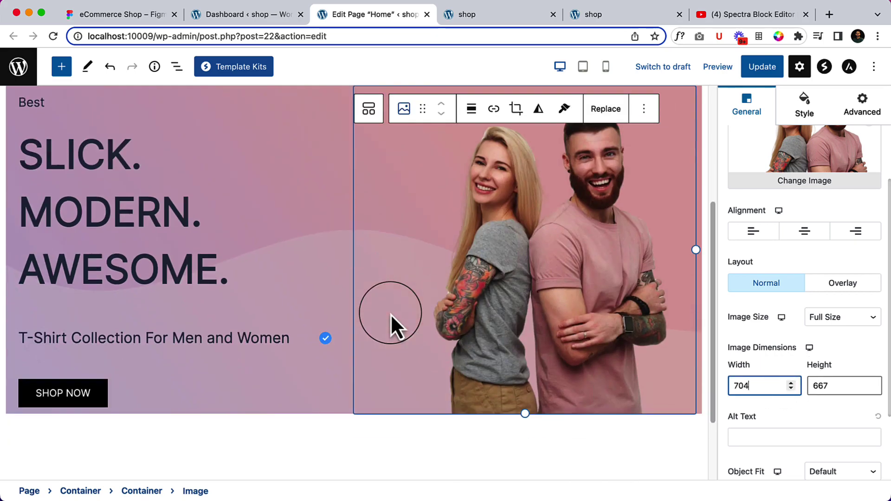
Show the page's block structure, expand the hero's outer container and select the inner container holding the text.
{"action": "left_click", "coordinate": [134, 492]}
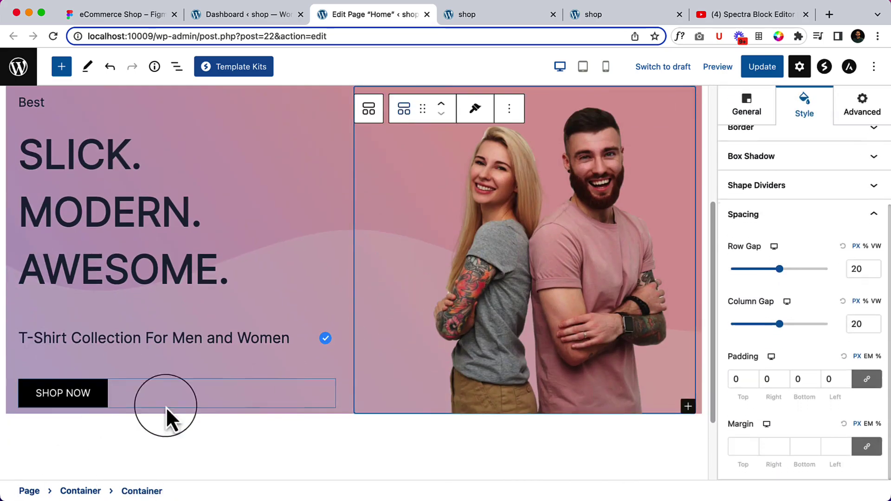
{"action": "left_click", "coordinate": [80, 491]}
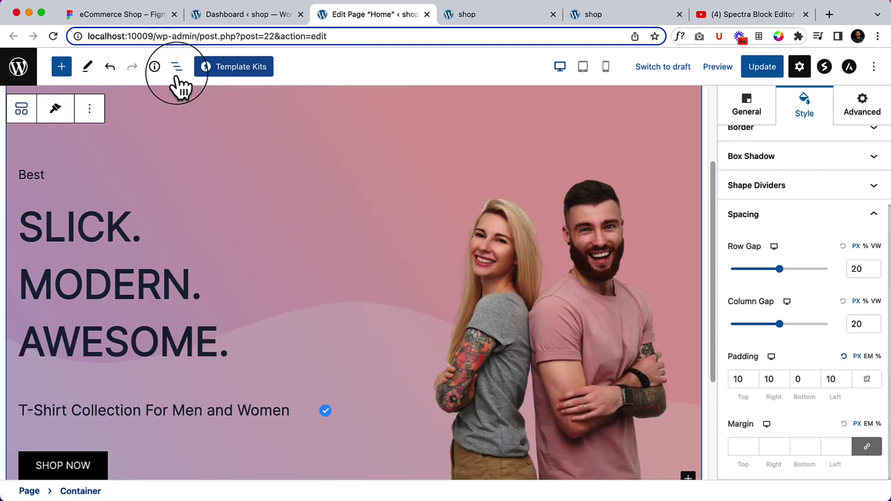
{"action": "left_click", "coordinate": [175, 69]}
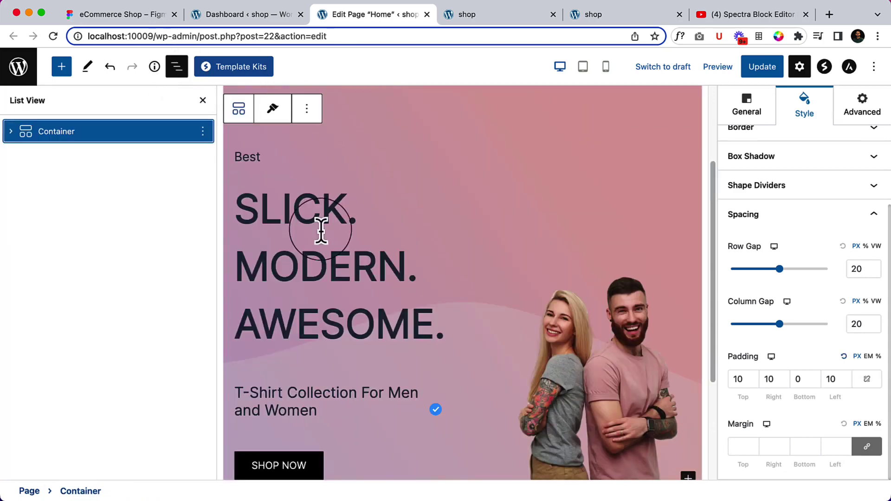
{"action": "left_click", "coordinate": [11, 131]}
{"action": "left_click", "coordinate": [122, 154]}
{"action": "scroll", "coordinate": [786, 298], "scroll_direction": "down", "scroll_amount": 2}
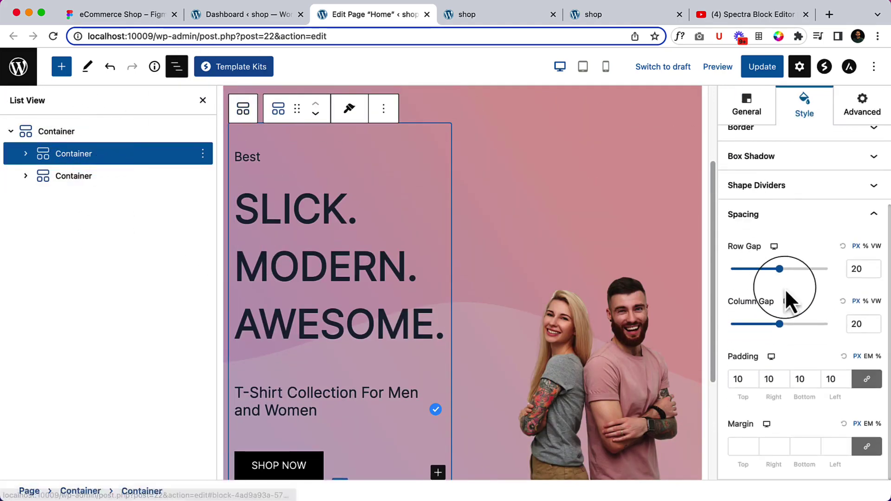
{"action": "scroll", "coordinate": [819, 251], "scroll_direction": "up", "scroll_amount": 3}
{"action": "scroll", "coordinate": [819, 249], "scroll_direction": "up", "scroll_amount": 2}
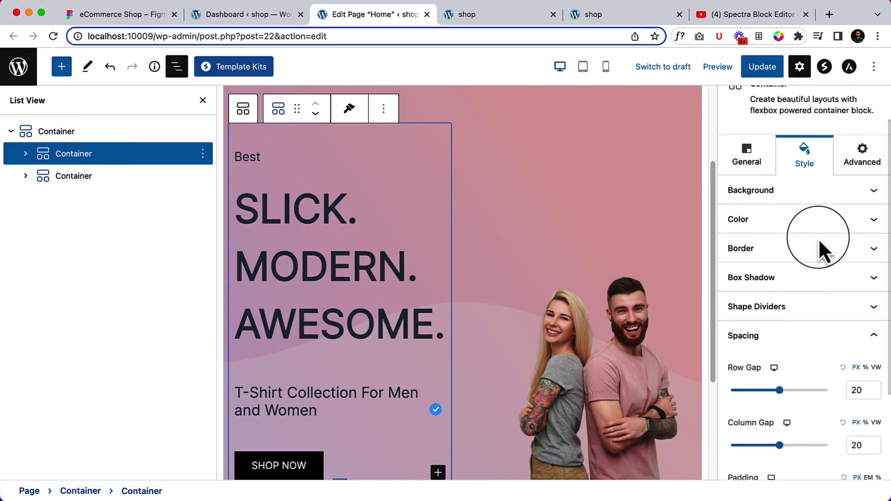
Set the custom width of the hero's text container to 40%.
{"action": "left_click", "coordinate": [749, 158]}
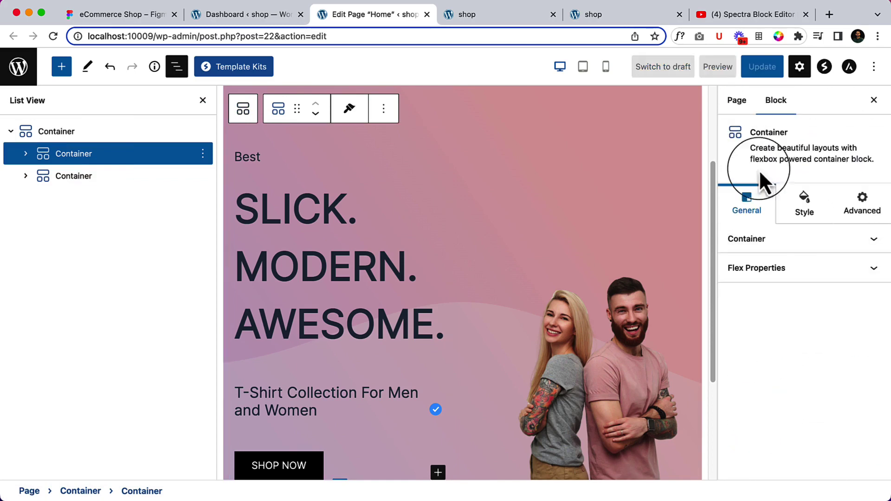
{"action": "left_click", "coordinate": [786, 245]}
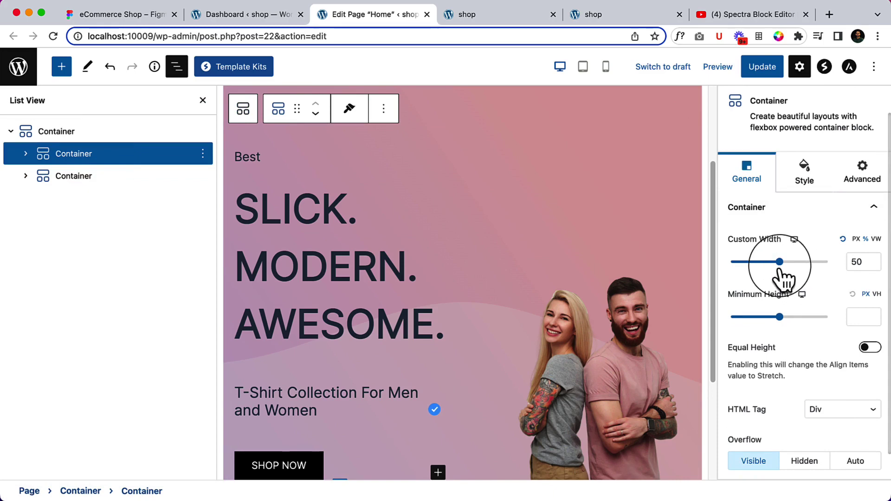
{"action": "left_click", "coordinate": [878, 269]}
{"action": "left_click", "coordinate": [878, 270]}
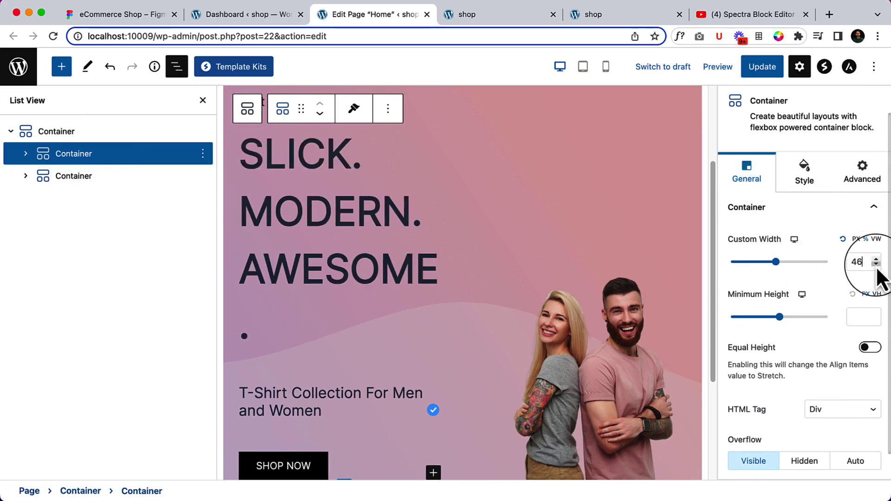
{"action": "left_click", "coordinate": [877, 266]}
{"action": "left_click", "coordinate": [877, 267]}
{"action": "left_click", "coordinate": [877, 266]}
{"action": "left_click", "coordinate": [877, 266]}
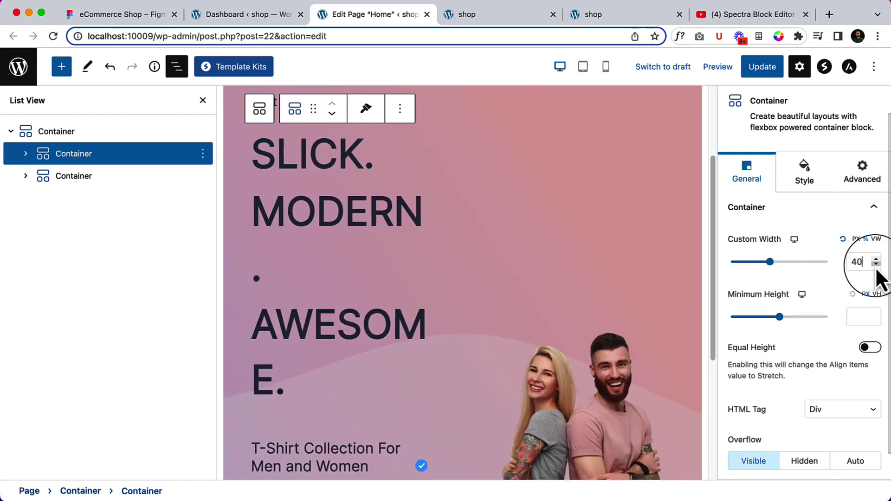
{"action": "left_click", "coordinate": [877, 266]}
{"action": "left_click", "coordinate": [876, 266]}
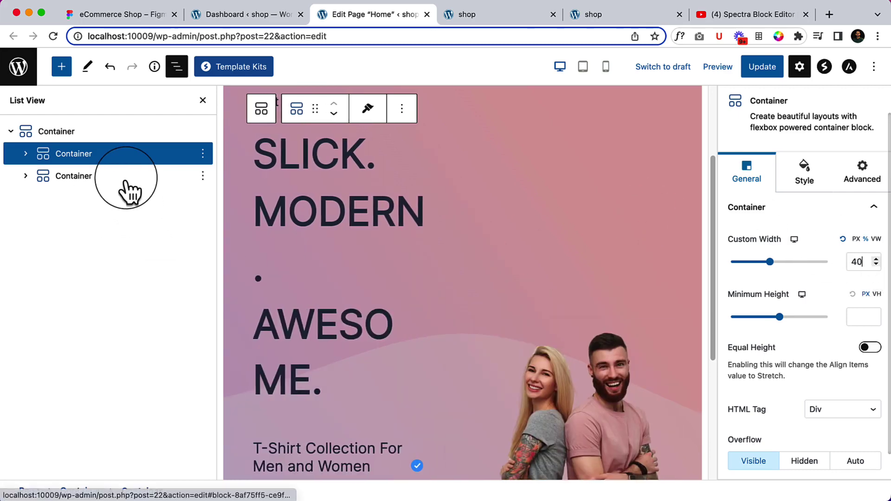
Select the container holding the couple's image and set its custom width to 60%.
{"action": "left_click", "coordinate": [139, 176]}
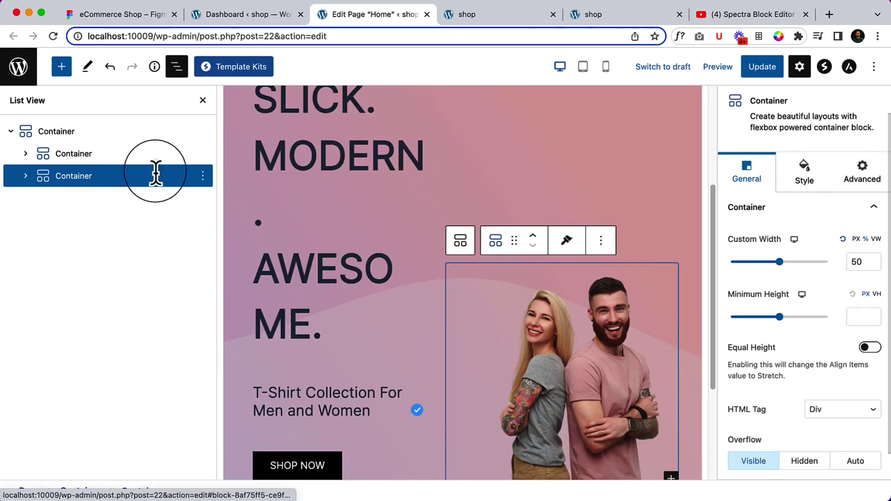
{"action": "left_click", "coordinate": [877, 261]}
{"action": "left_click", "coordinate": [877, 261]}
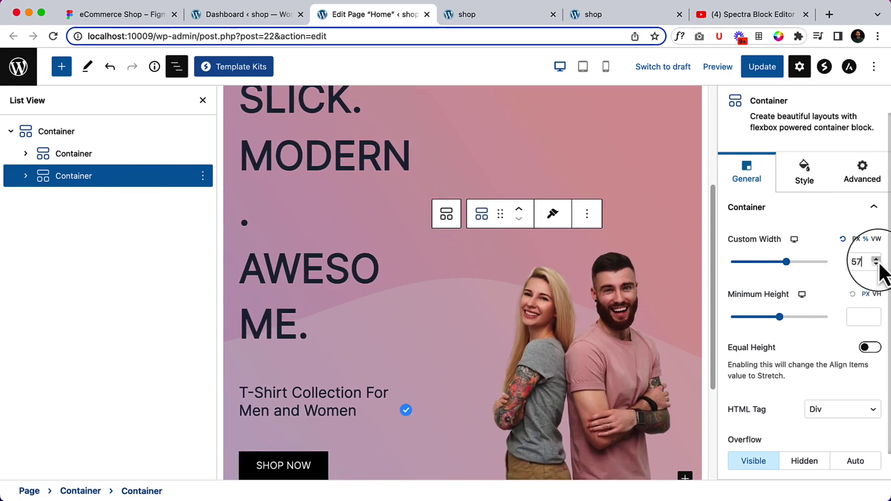
{"action": "left_click", "coordinate": [877, 261]}
{"action": "left_click", "coordinate": [876, 261]}
{"action": "left_click", "coordinate": [877, 261]}
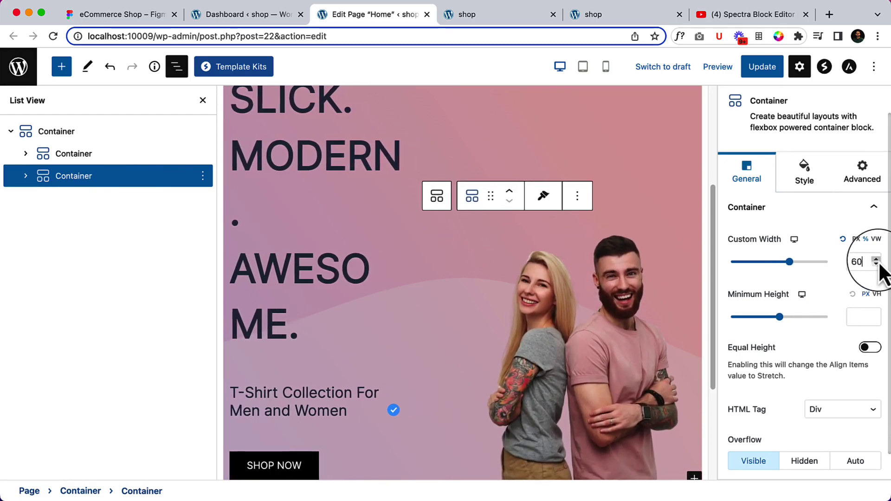
Update the Home page, then reload the live shop page and close its developer tools.
{"action": "left_click", "coordinate": [762, 66]}
{"action": "left_click", "coordinate": [477, 16]}
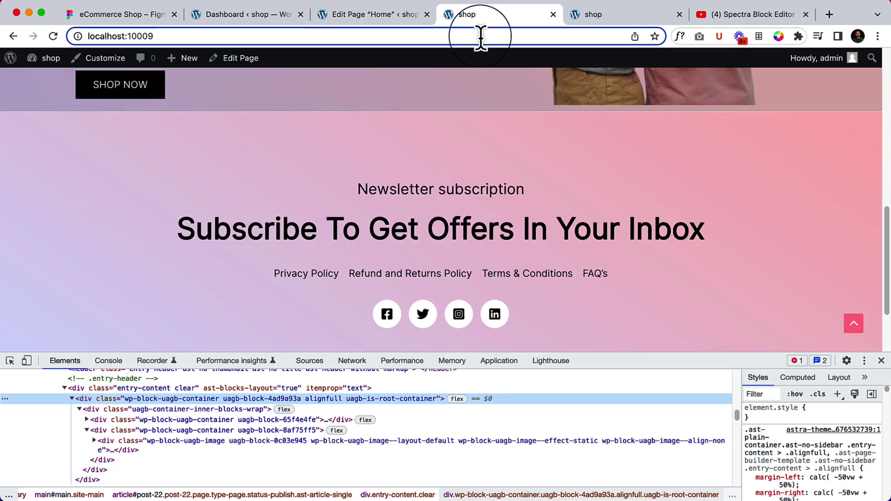
{"action": "left_click", "coordinate": [481, 36]}
{"action": "key", "text": "Return"}
{"action": "scroll", "coordinate": [509, 190], "scroll_direction": "up", "scroll_amount": 10}
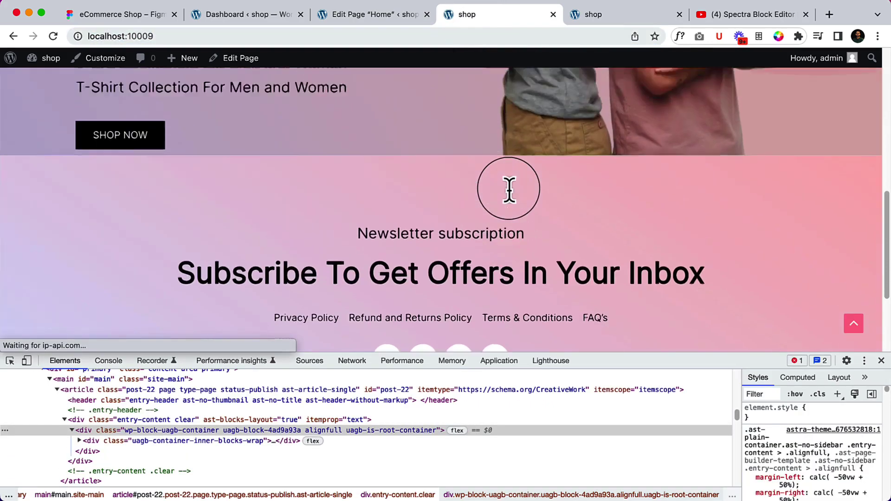
{"action": "scroll", "coordinate": [509, 190], "scroll_direction": "up", "scroll_amount": 5}
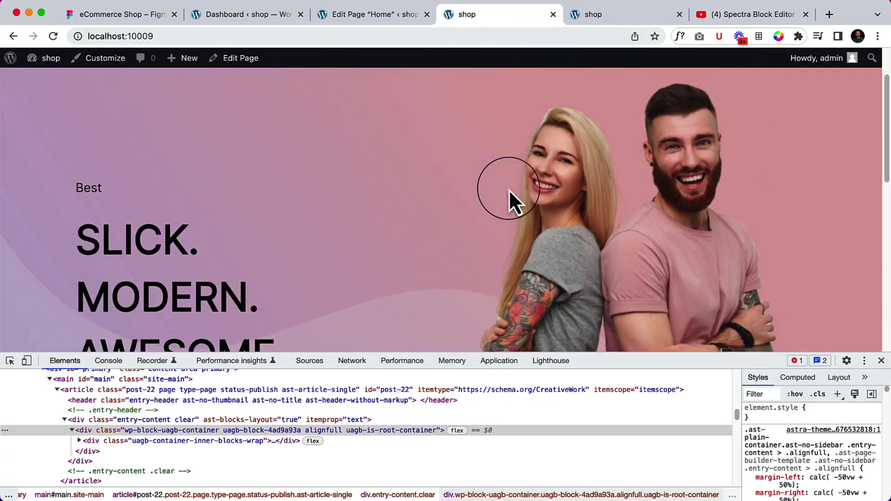
{"action": "scroll", "coordinate": [509, 189], "scroll_direction": "down", "scroll_amount": 3}
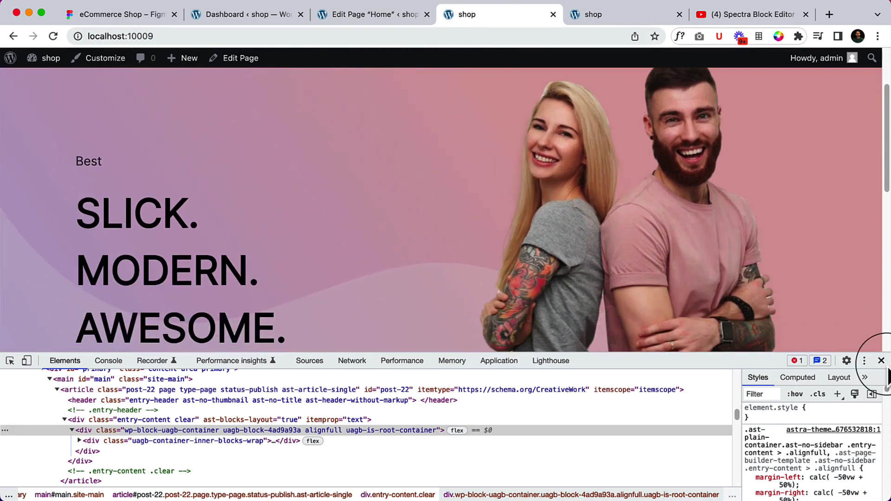
{"action": "left_click", "coordinate": [882, 361]}
Examine the hero section on the live shop page, checking the column proportions and the edge below the couple's image.
{"action": "scroll", "coordinate": [608, 352], "scroll_direction": "down", "scroll_amount": 1}
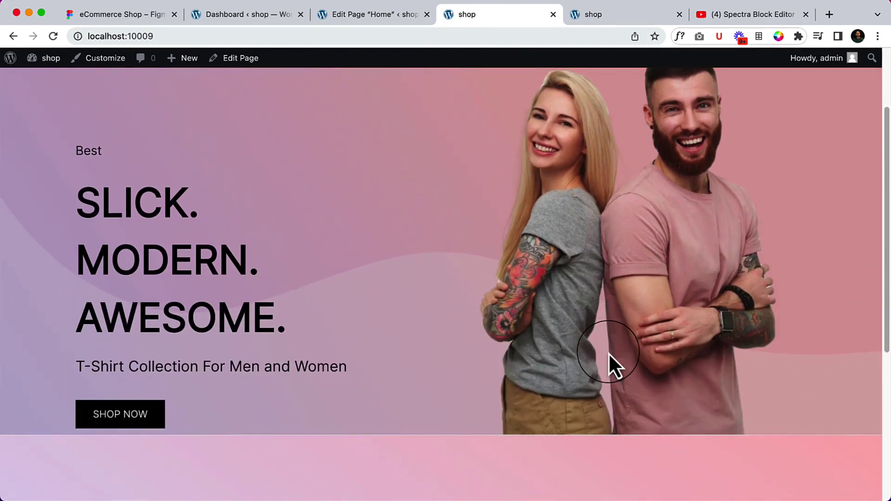
{"action": "scroll", "coordinate": [608, 352], "scroll_direction": "up", "scroll_amount": 3}
{"action": "scroll", "coordinate": [508, 339], "scroll_direction": "up", "scroll_amount": 2}
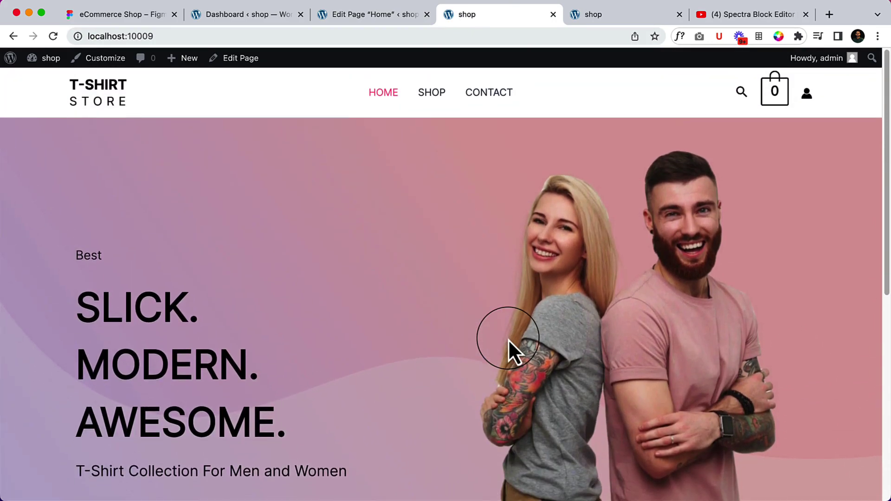
{"action": "scroll", "coordinate": [508, 339], "scroll_direction": "down", "scroll_amount": 5}
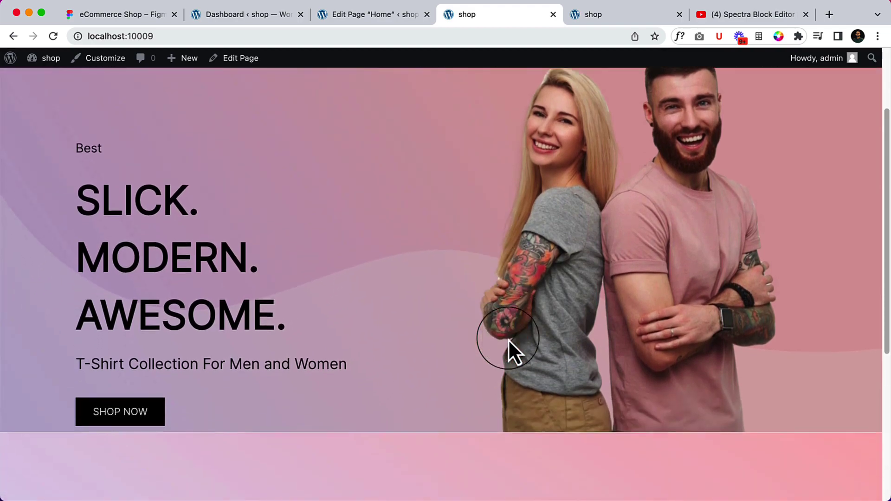
{"action": "scroll", "coordinate": [509, 339], "scroll_direction": "up", "scroll_amount": 5}
{"action": "scroll", "coordinate": [509, 338], "scroll_direction": "down", "scroll_amount": 2}
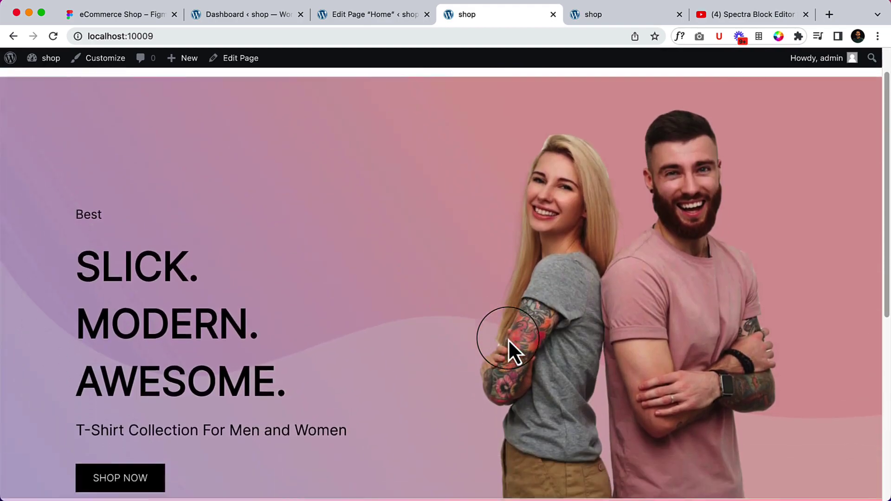
{"action": "scroll", "coordinate": [508, 339], "scroll_direction": "down", "scroll_amount": 1}
{"action": "scroll", "coordinate": [508, 339], "scroll_direction": "up", "scroll_amount": 3}
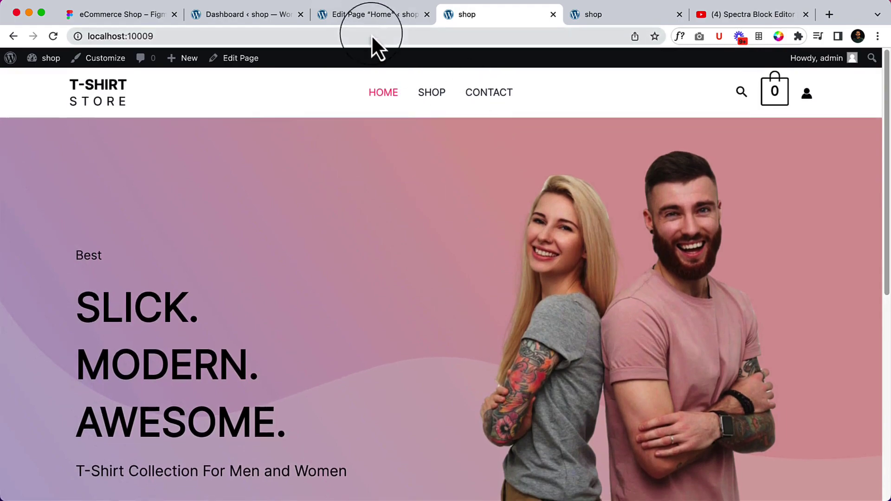
Return to the Home page editor, hide the block structure list and zoom the browser out to 75%.
{"action": "left_click", "coordinate": [369, 18]}
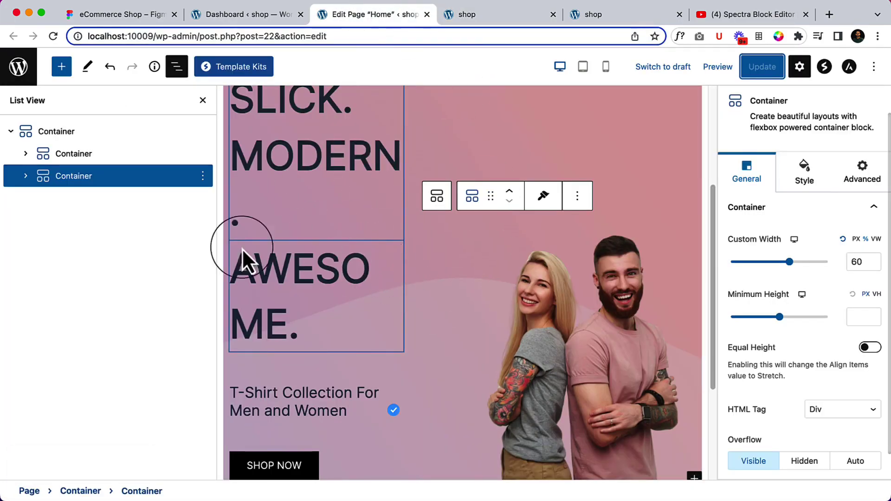
{"action": "left_click", "coordinate": [177, 70]}
{"action": "scroll", "coordinate": [263, 272], "scroll_direction": "up", "scroll_amount": 3}
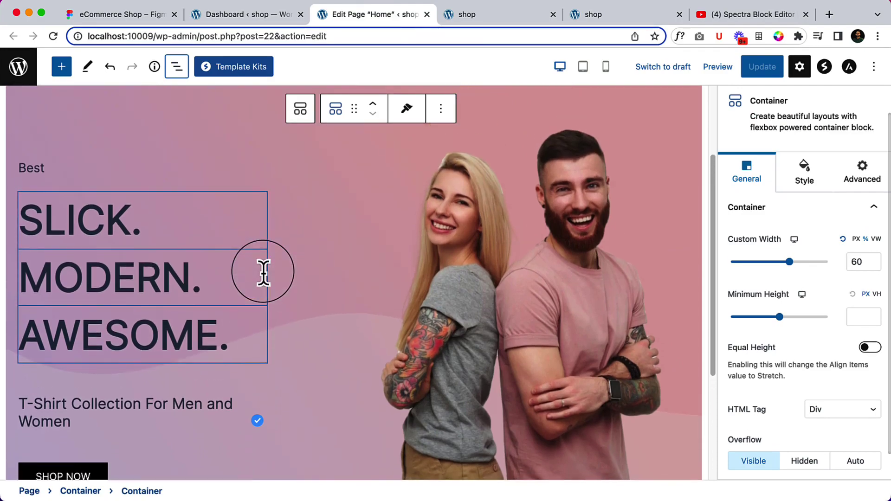
{"action": "key", "text": "super+minus"}
{"action": "key", "text": "super+minus"}
{"action": "key", "text": "super+minus"}
{"action": "key", "text": "super+minus"}
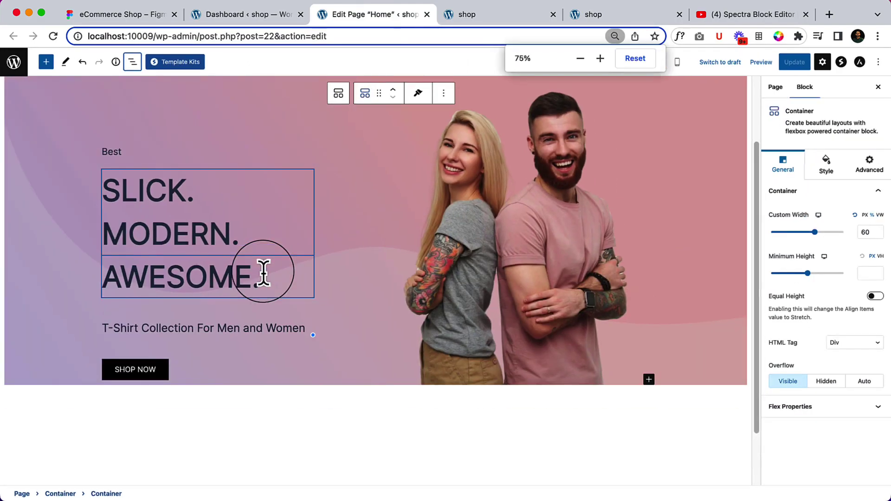
Set the browser zoom to 80% for the Home page editor and deselect the hero's image container.
{"action": "scroll", "coordinate": [263, 272], "scroll_direction": "up", "scroll_amount": 2}
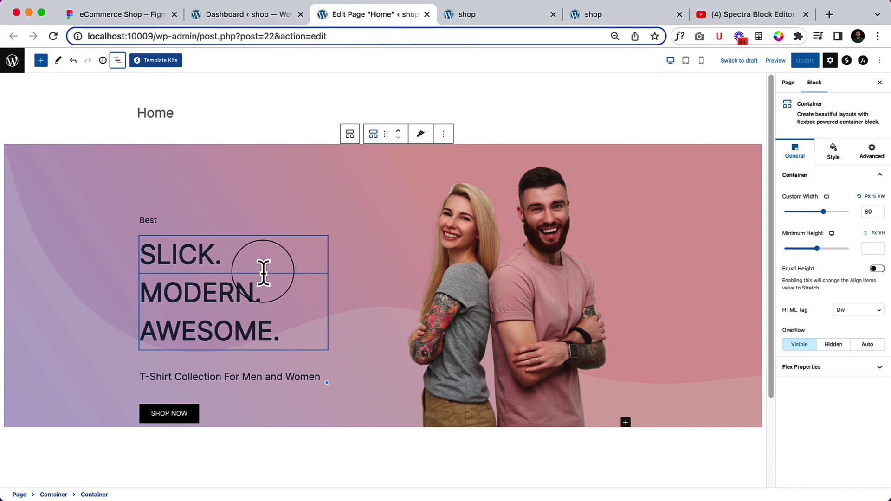
{"action": "key", "text": "super+plus"}
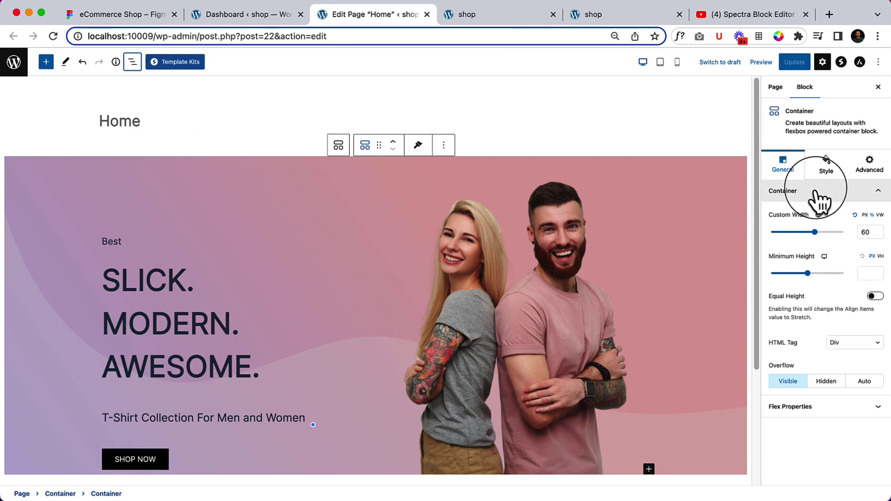
{"action": "key", "text": "super+plus"}
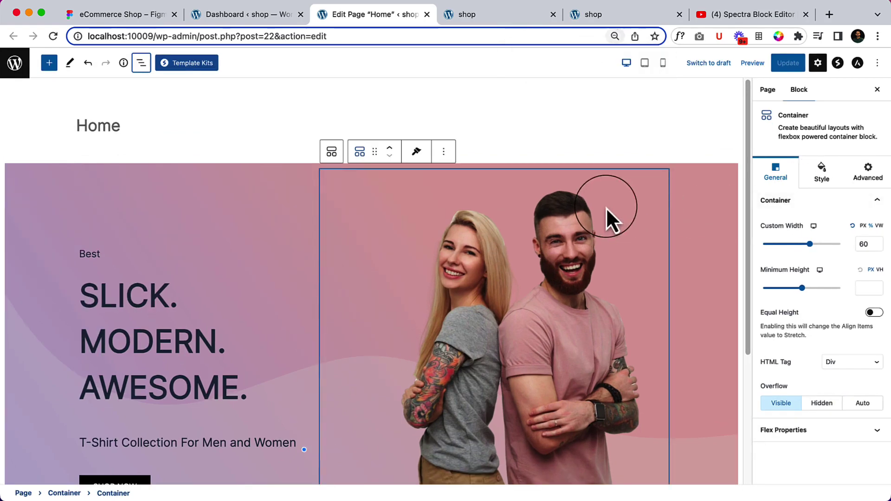
{"action": "left_click", "coordinate": [615, 36]}
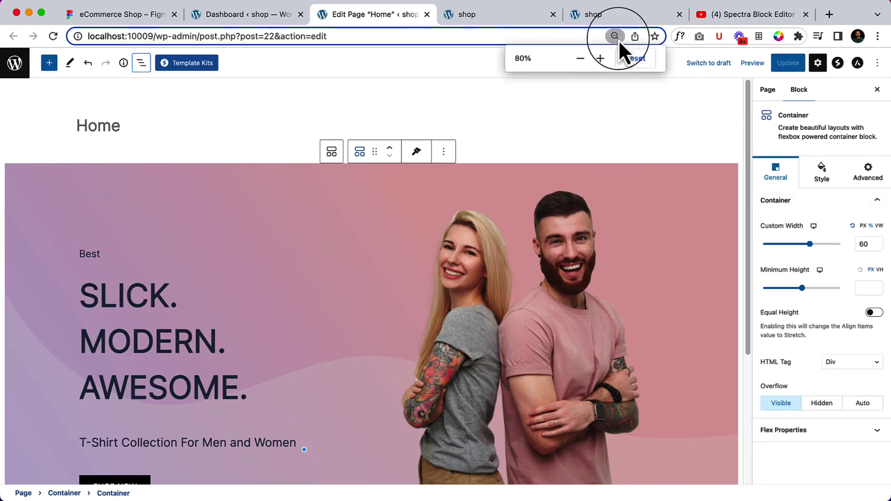
{"action": "left_click", "coordinate": [541, 100]}
{"action": "scroll", "coordinate": [541, 100], "scroll_direction": "down", "scroll_amount": 2}
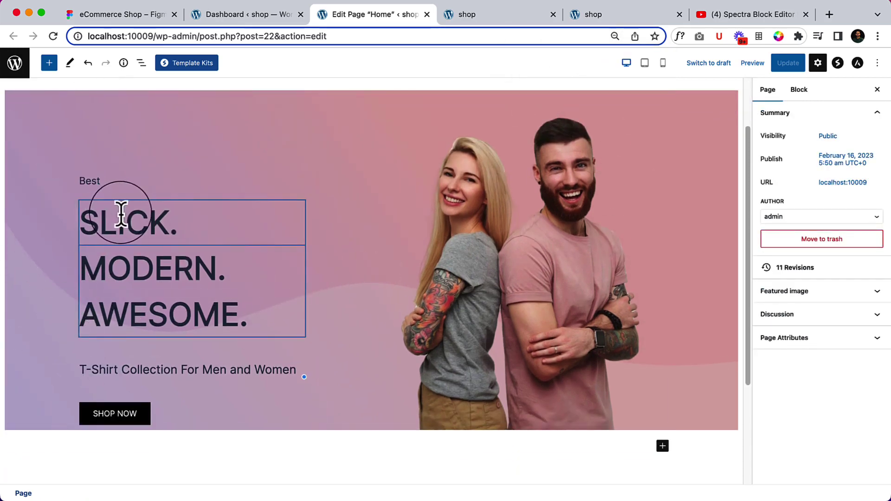
Select the hero's text column container in the block structure list, unlink its padding values and set the bottom padding to 110 px.
{"action": "left_click", "coordinate": [142, 63]}
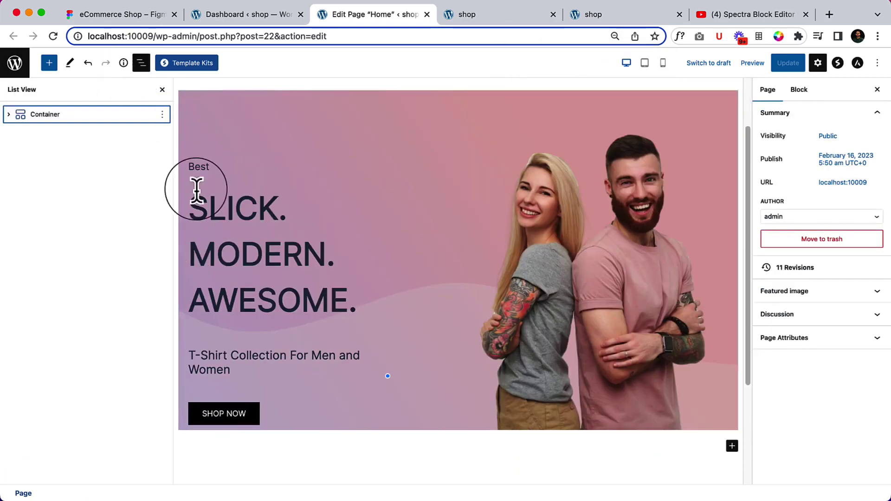
{"action": "left_click", "coordinate": [9, 114]}
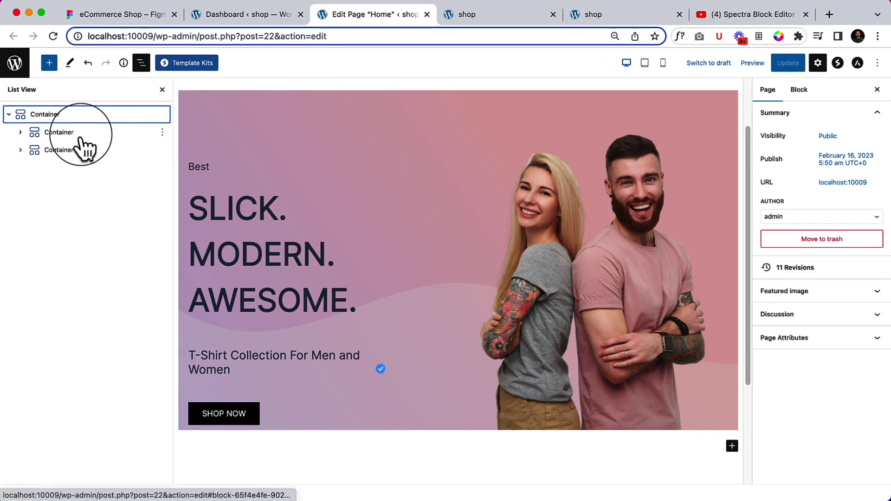
{"action": "left_click", "coordinate": [82, 138]}
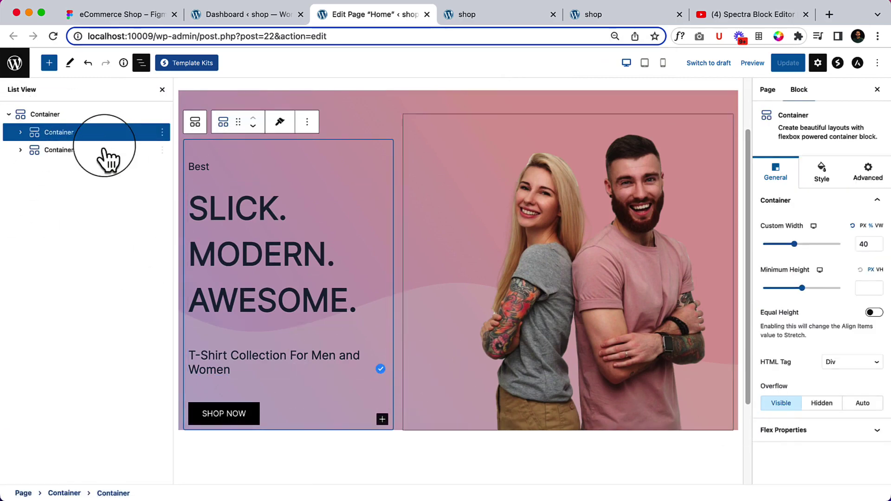
{"action": "left_click", "coordinate": [829, 180]}
{"action": "left_click", "coordinate": [794, 352]}
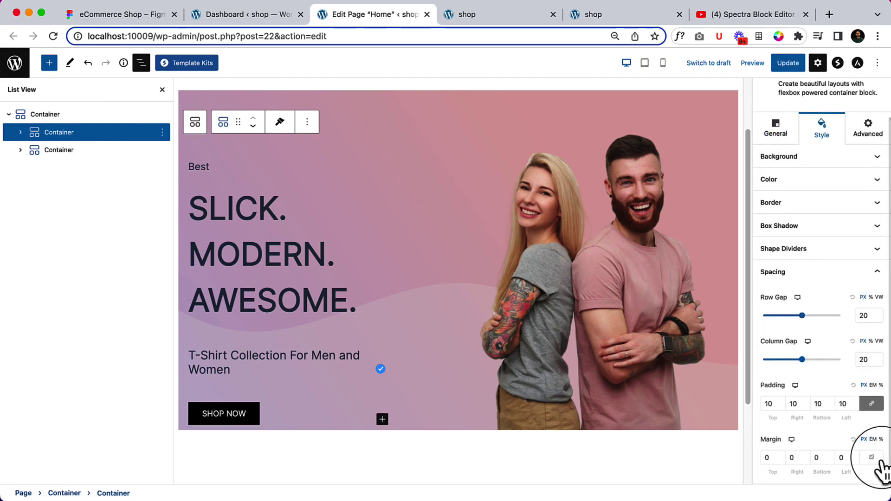
{"action": "left_click", "coordinate": [815, 458]}
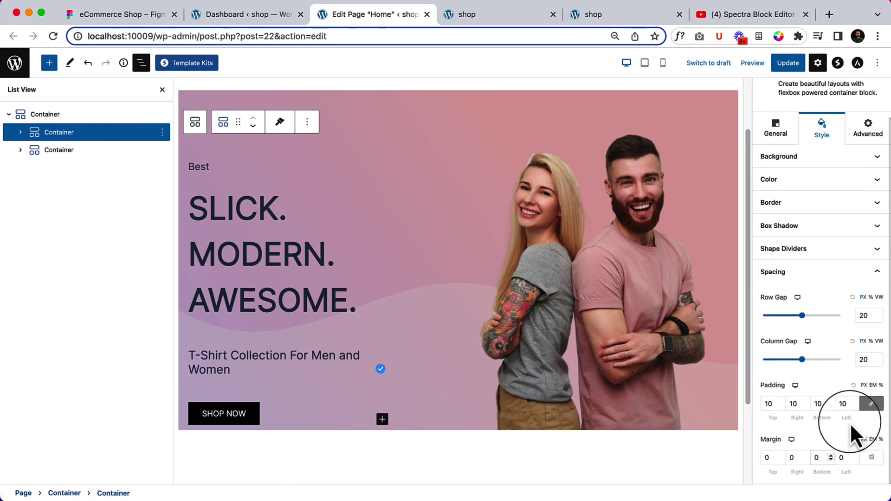
{"action": "left_click", "coordinate": [818, 404]}
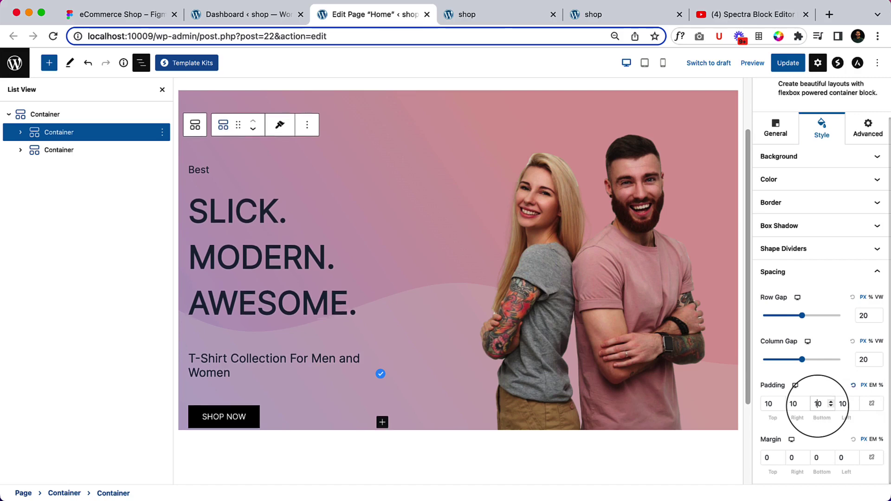
{"action": "type", "text": "9"}
{"action": "key", "text": "BackSpace"}
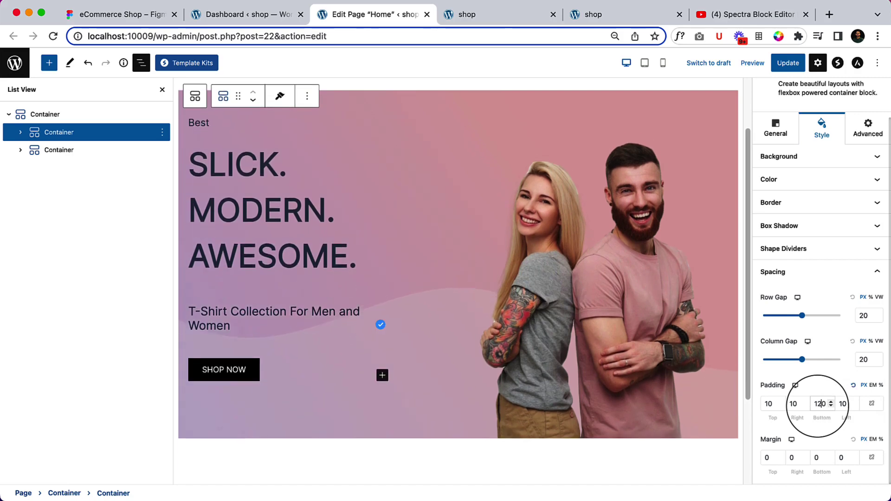
{"action": "type", "text": "3"}
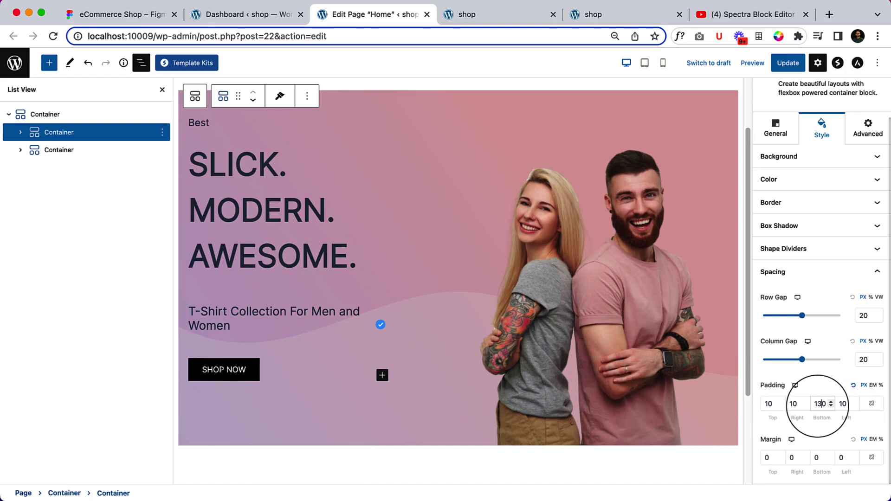
{"action": "key", "text": "BackSpace"}
{"action": "type", "text": "1"}
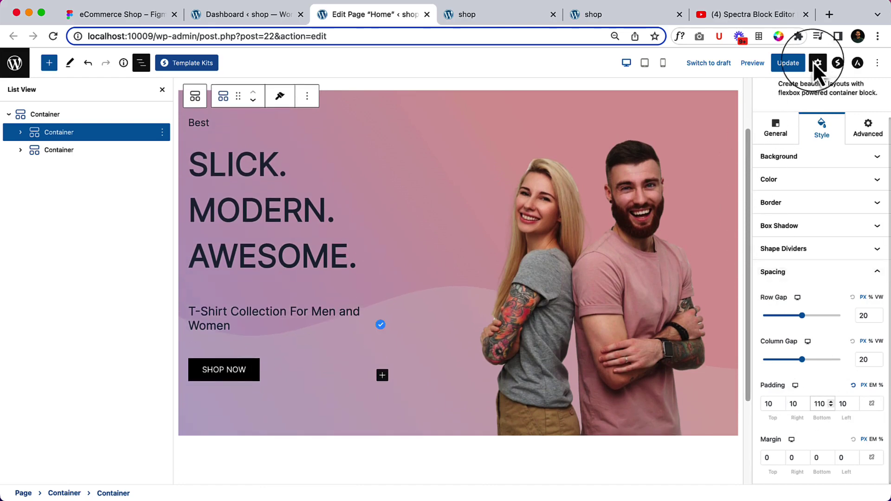
Update the Home page, reload the live shop page and check the vertical placement of the hero text.
{"action": "left_click", "coordinate": [789, 64]}
{"action": "left_click", "coordinate": [523, 18]}
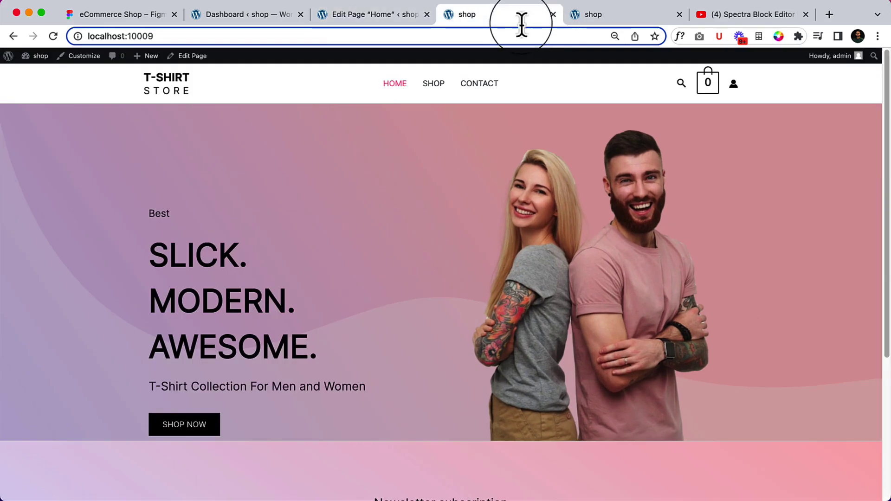
{"action": "right_click", "coordinate": [425, 210]}
{"action": "right_click", "coordinate": [350, 199]}
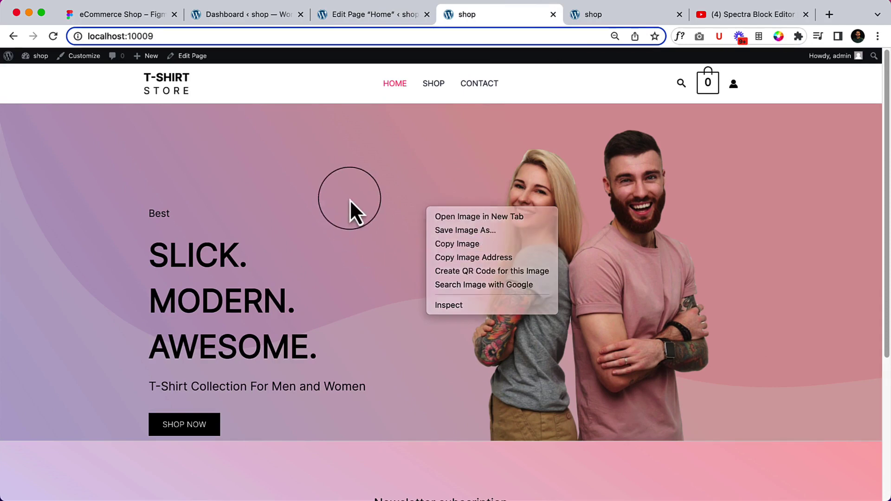
{"action": "left_click", "coordinate": [378, 232]}
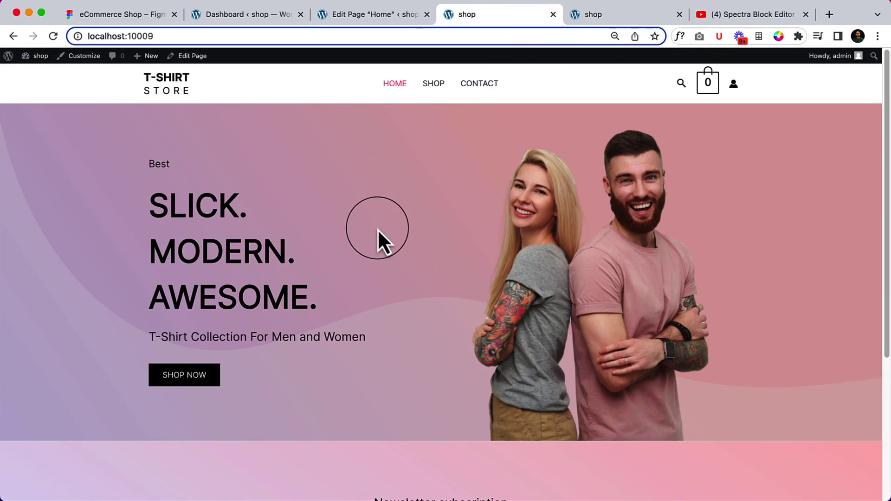
{"action": "scroll", "coordinate": [516, 369], "scroll_direction": "down", "scroll_amount": 5}
{"action": "scroll", "coordinate": [516, 370], "scroll_direction": "up", "scroll_amount": 5}
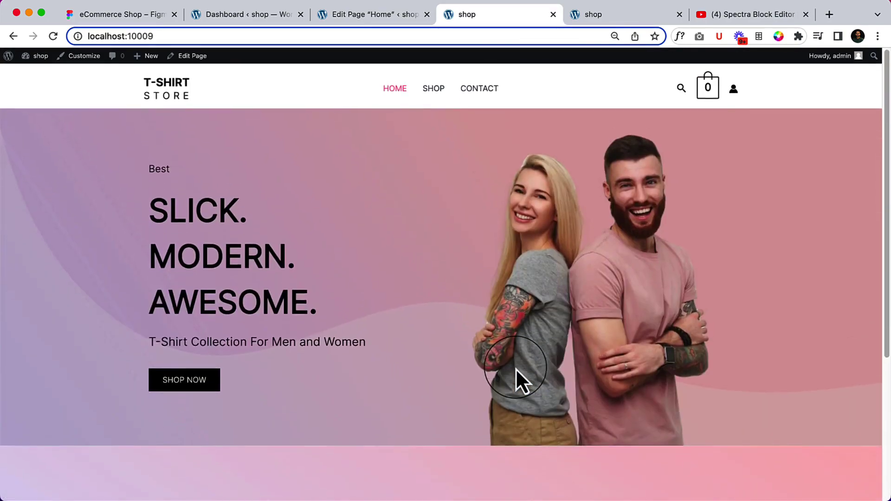